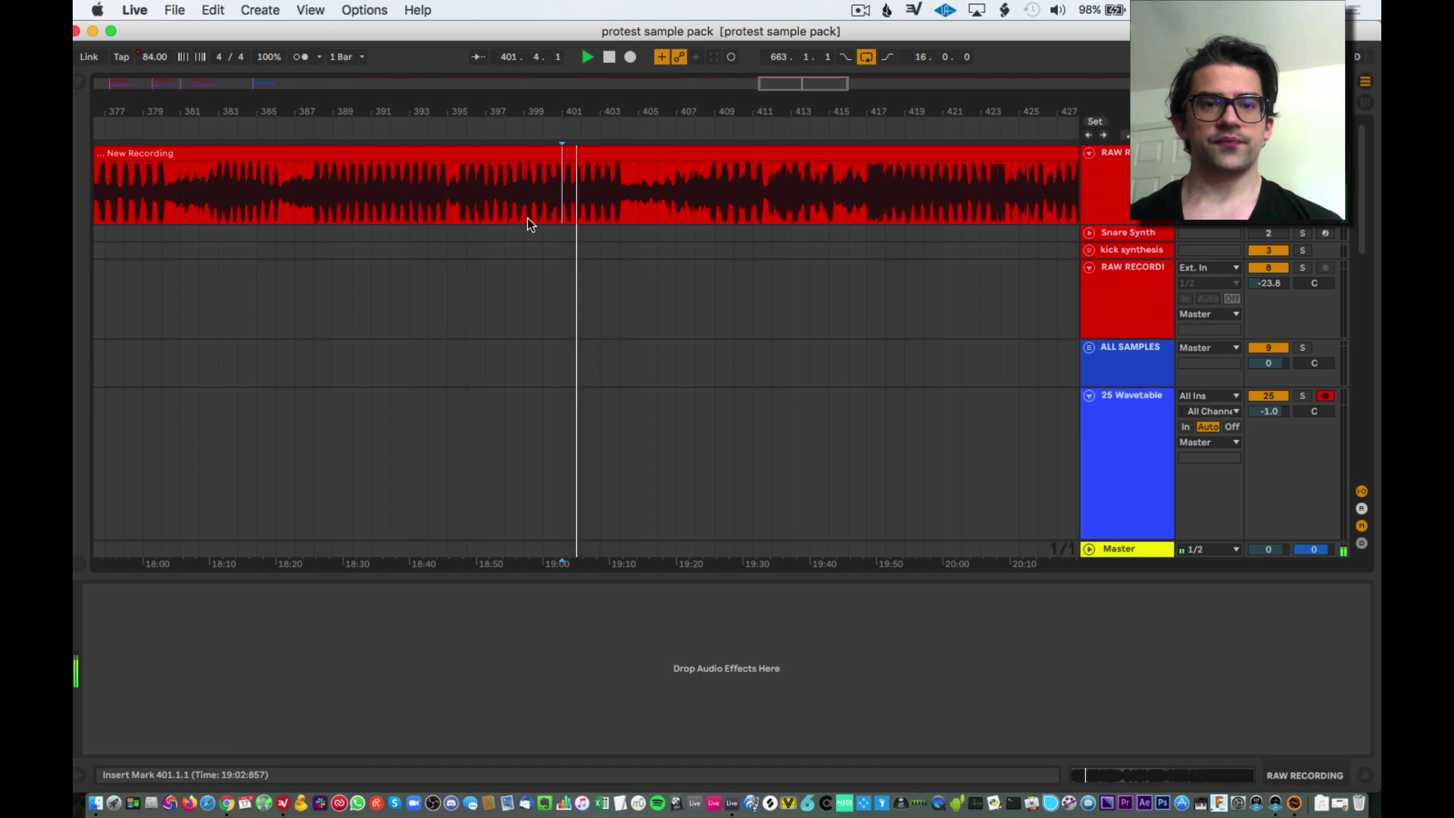
- Stop playback and display the devices of the 25 Wavetable track in the DEMO IDEA section
key("space")
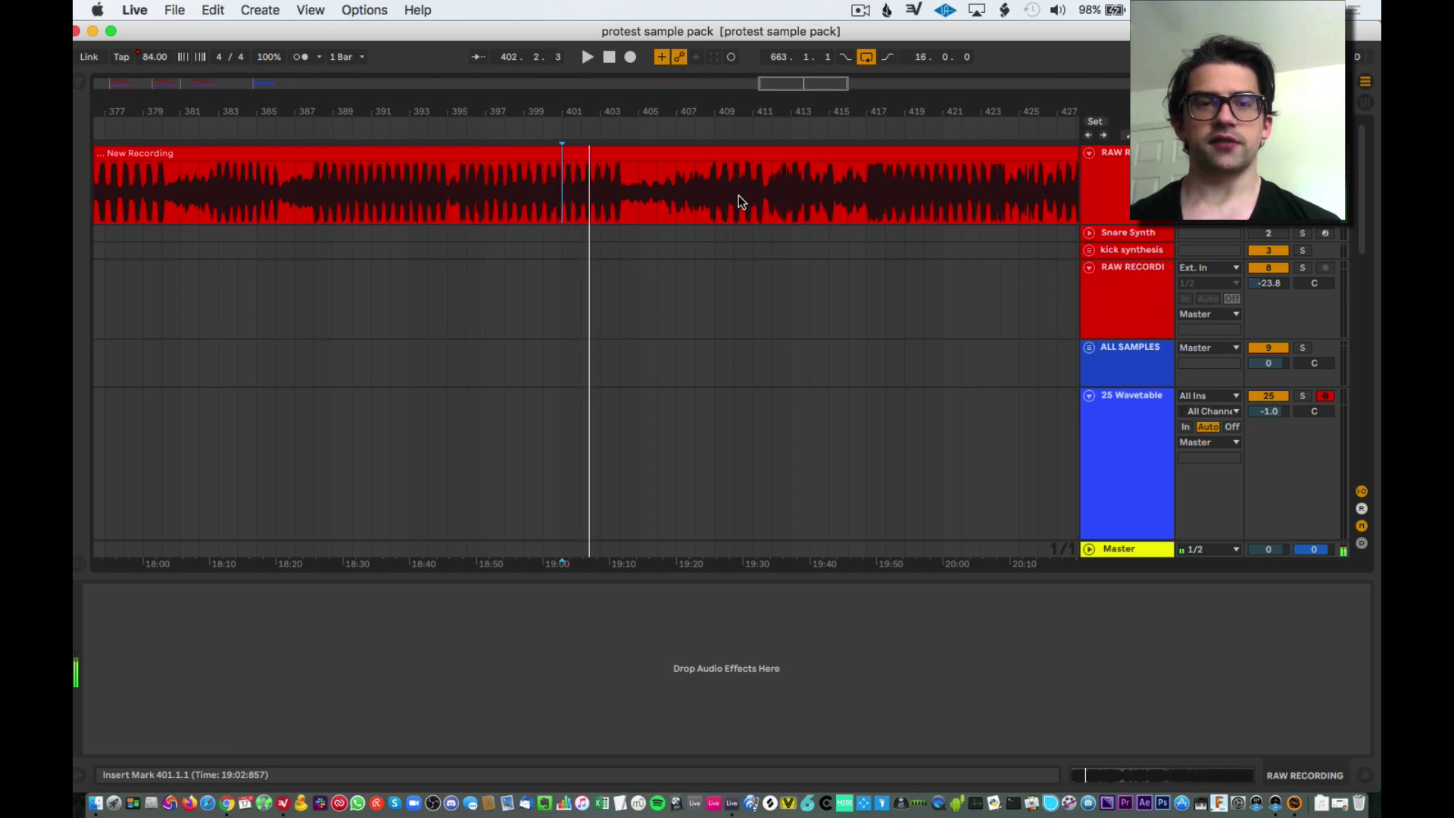
scroll(734, 192, "down", 6)
scroll(1007, 269, "down", 5)
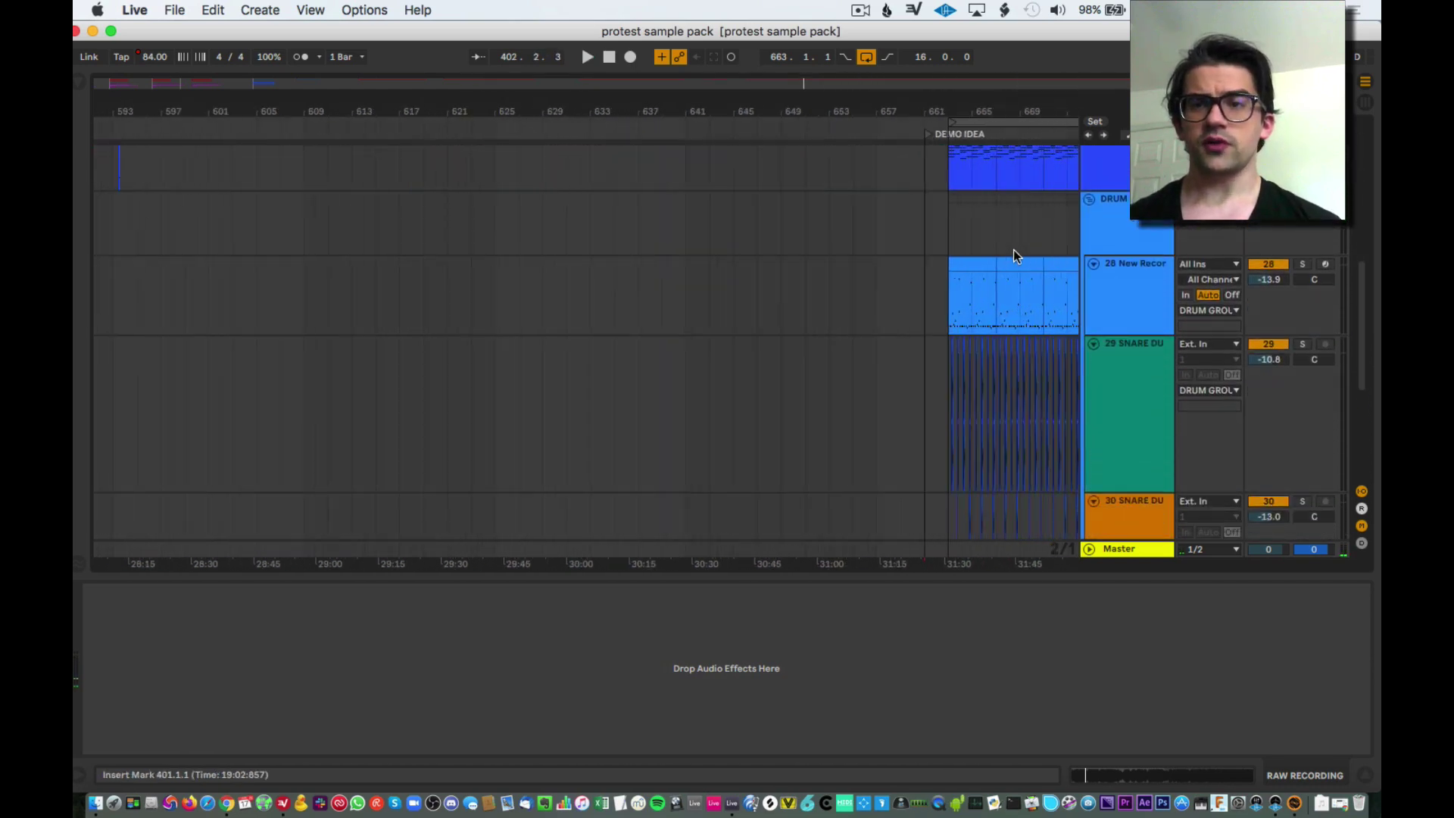
scroll(1014, 249, "up", 11)
scroll(944, 293, "up", 3)
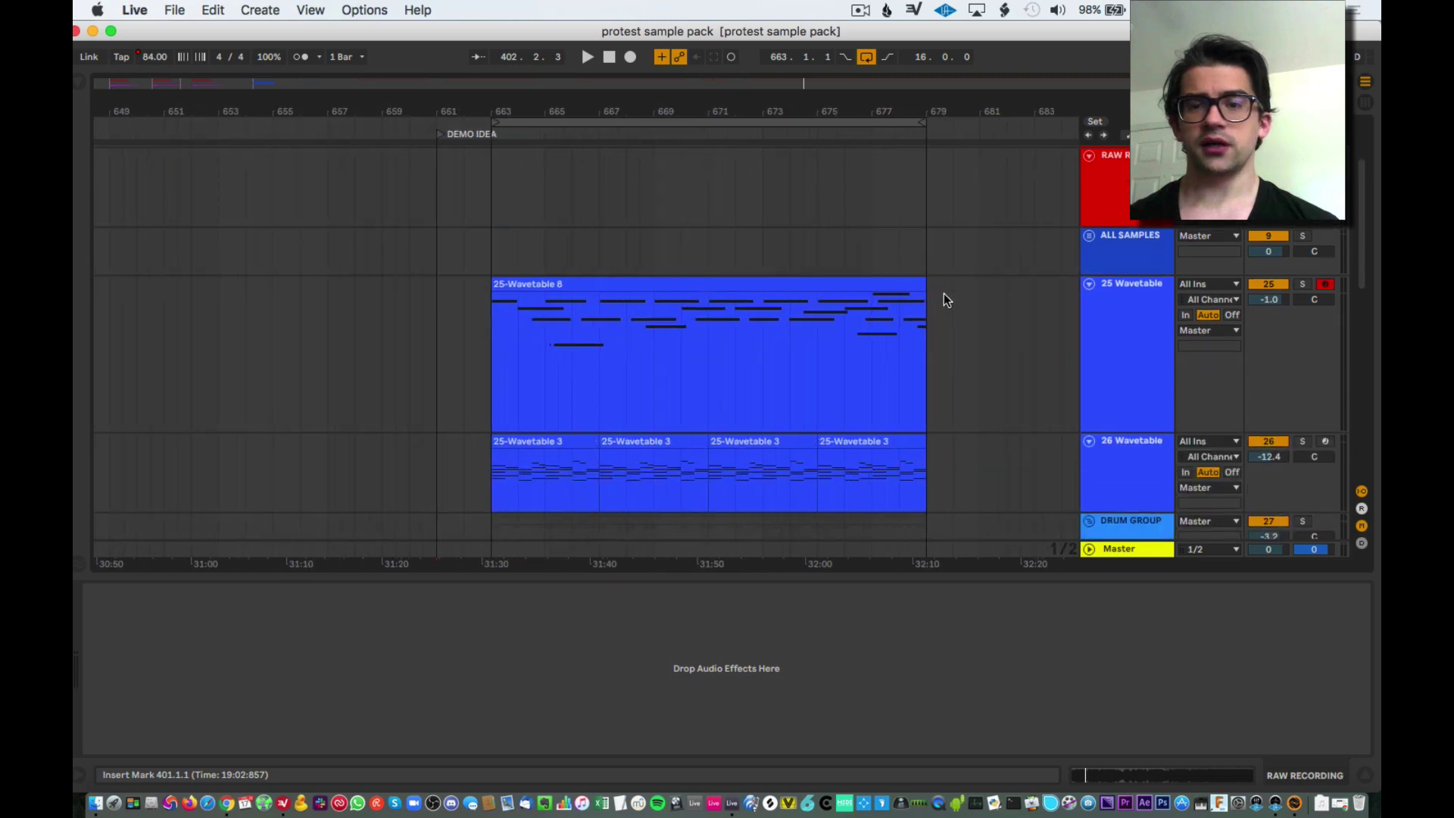
scroll(916, 189, "down", 3)
scroll(1057, 398, "up", 4)
left_click(1136, 373)
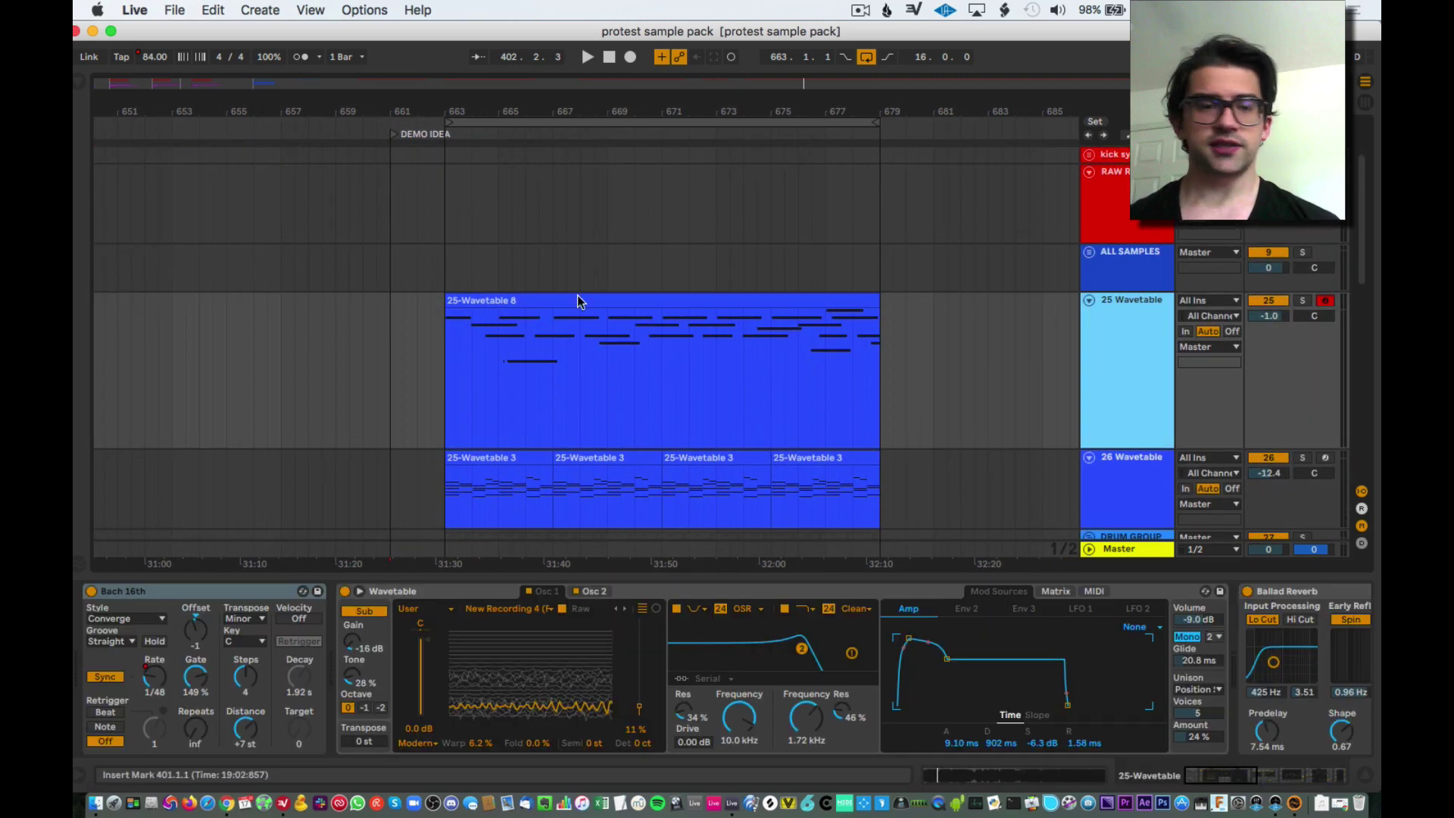
- Examine the 25 Wavetable device chain, including Ballad Reverb, EQ Eight, Echo and Compressor
scroll(511, 347, "up", 5)
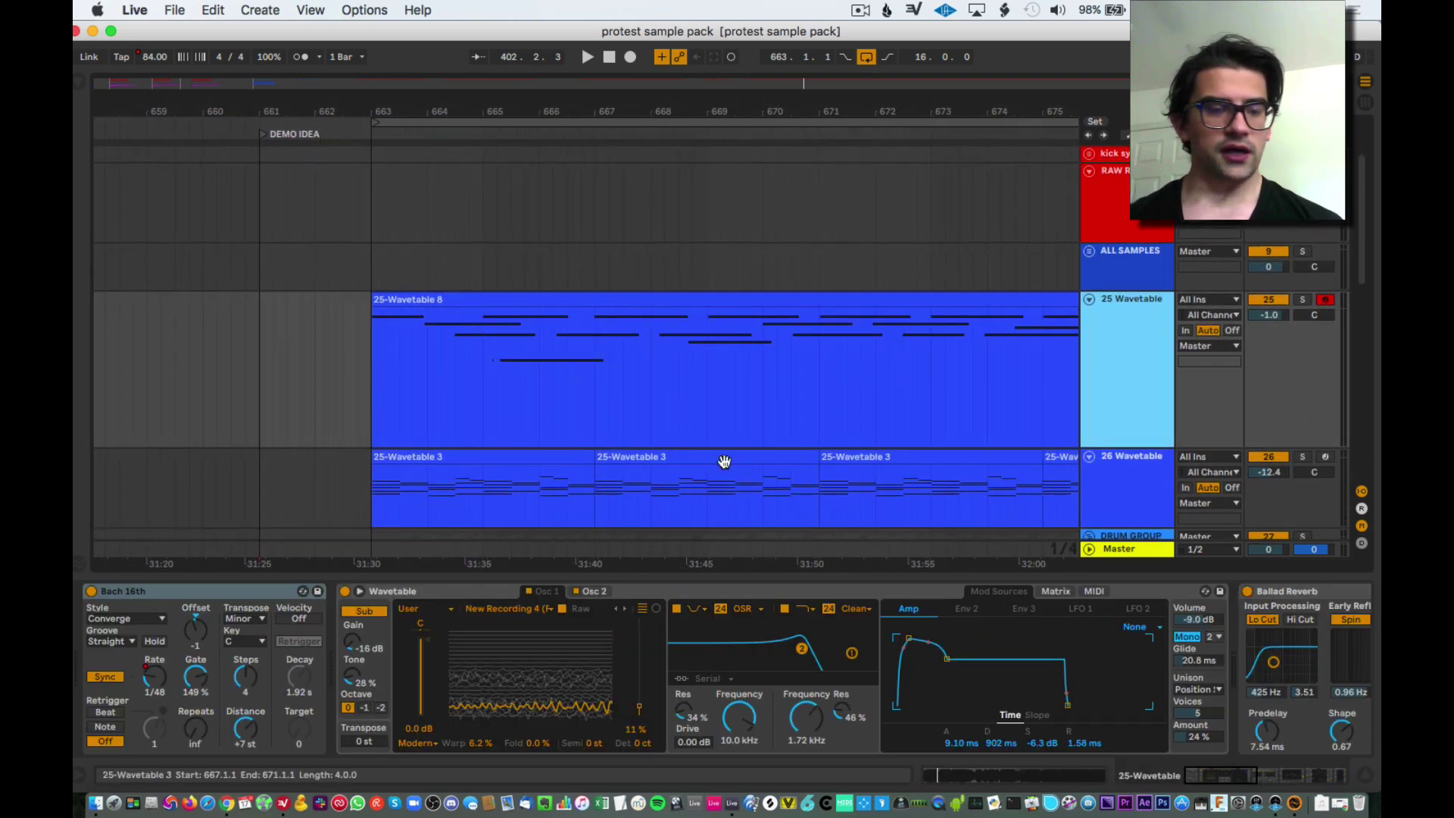
scroll(951, 633, "right", 10)
scroll(918, 630, "right", 3)
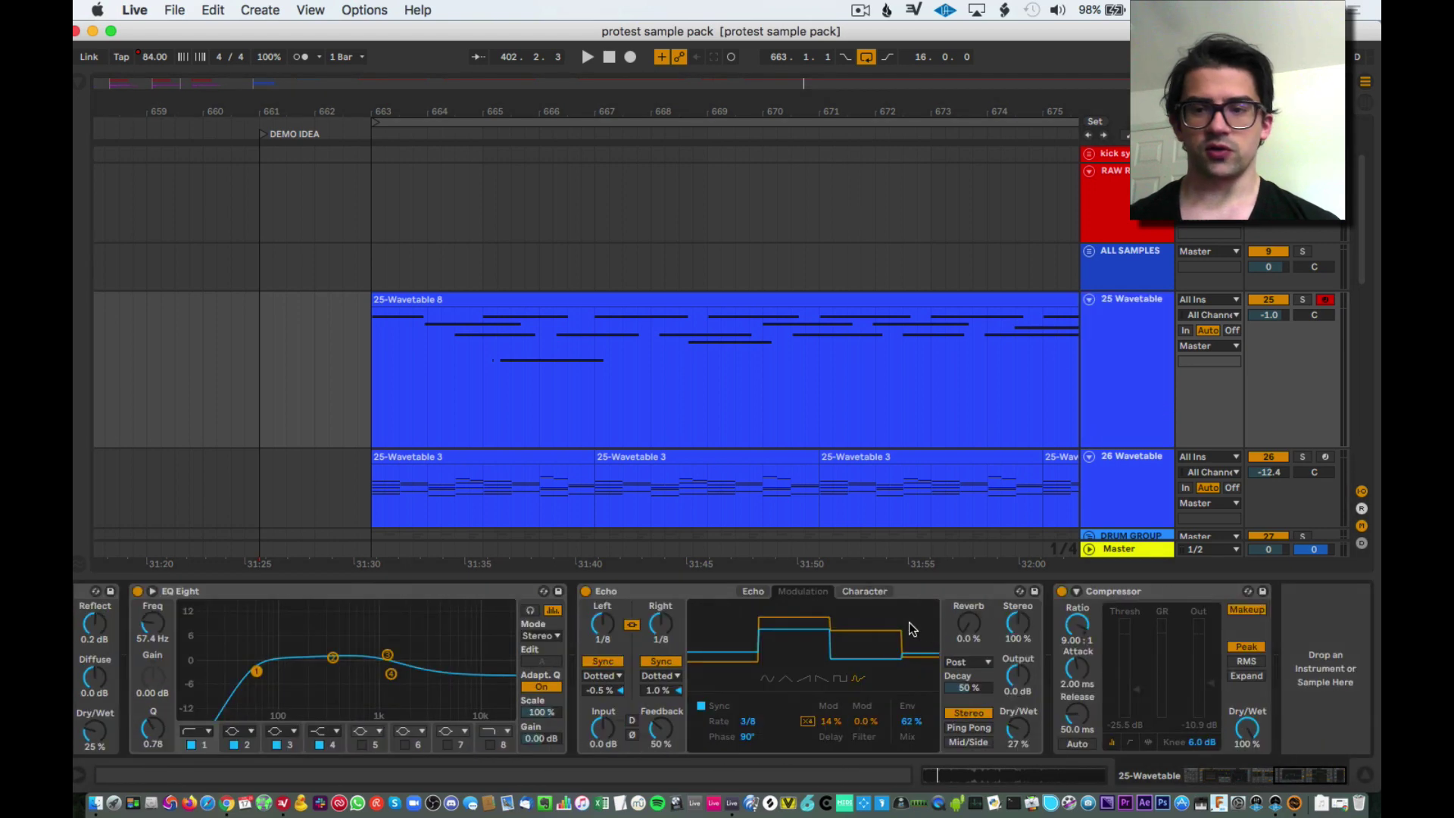
scroll(1020, 530, "right", 3)
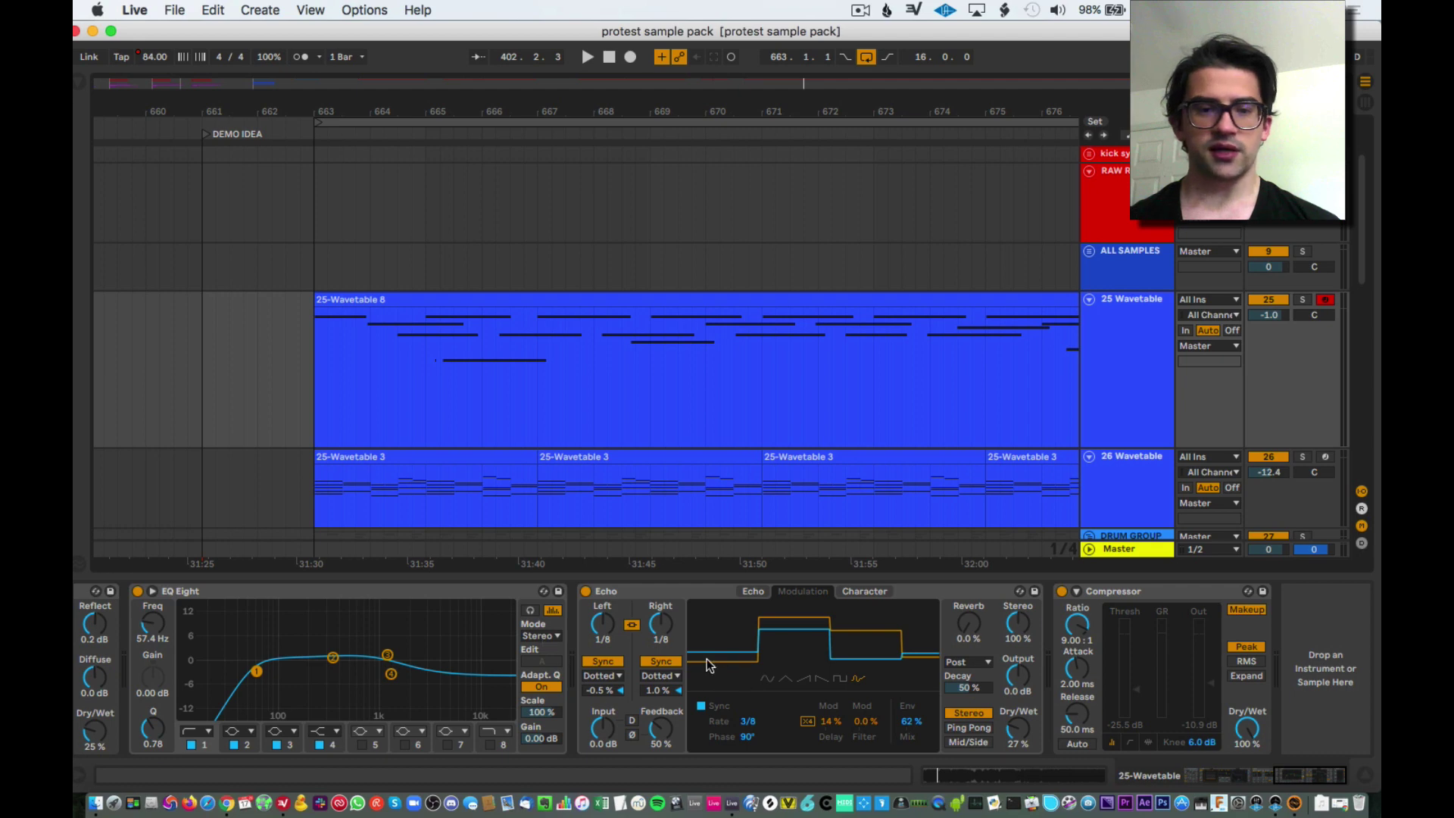
scroll(522, 638, "left", 4)
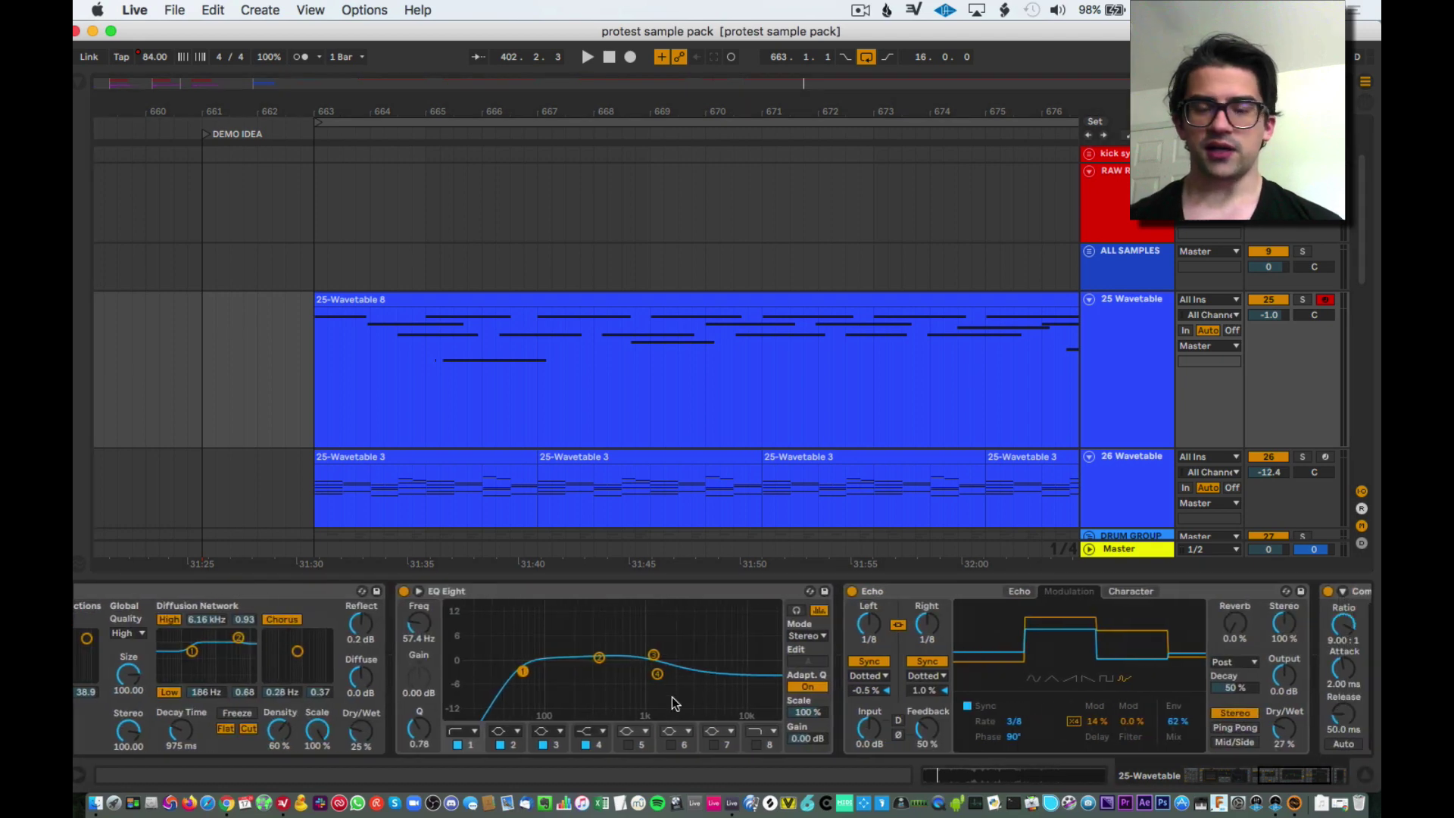
scroll(463, 712, "right", 1)
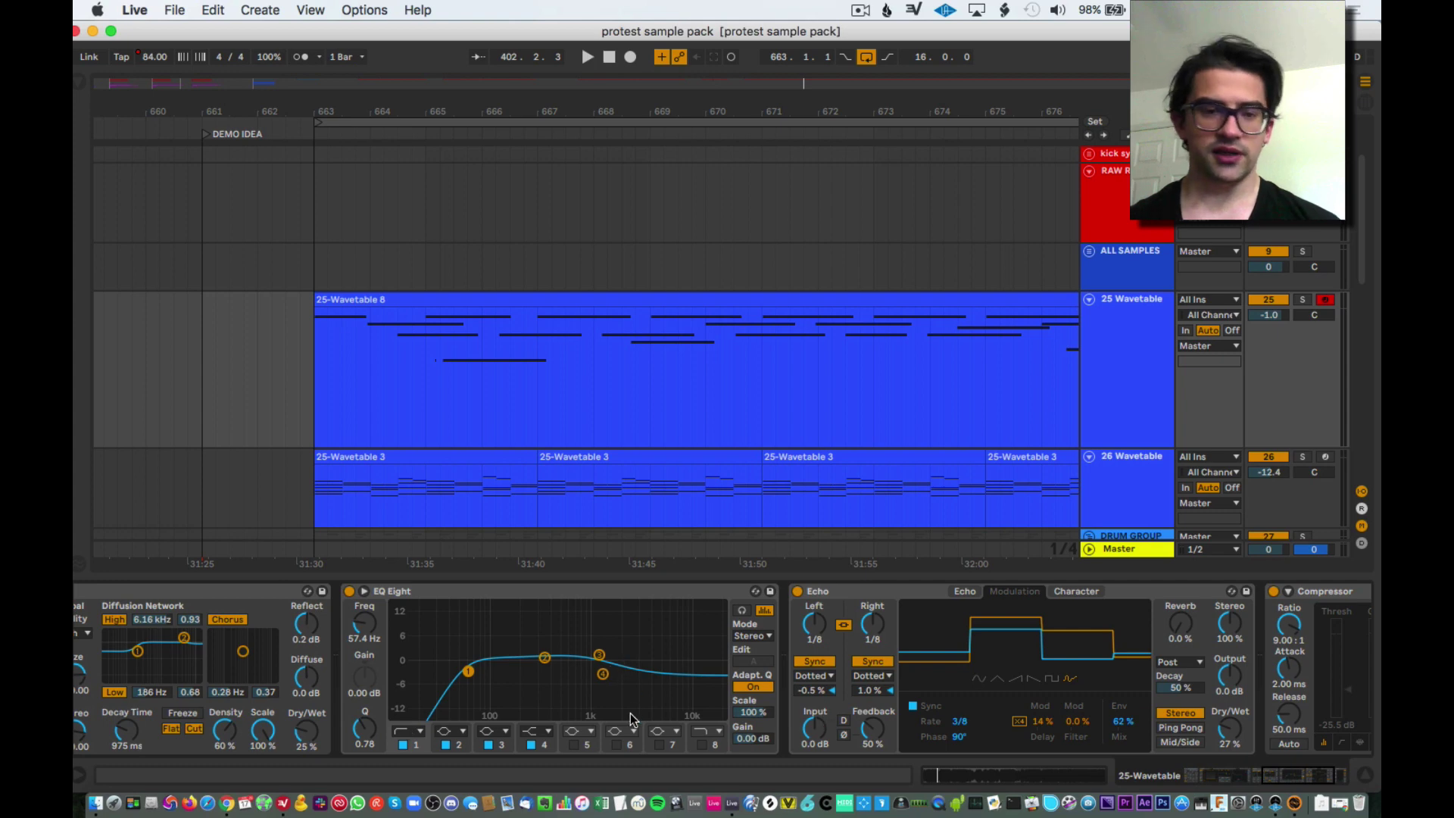
scroll(633, 719, "right", 3)
scroll(725, 588, "left", 6)
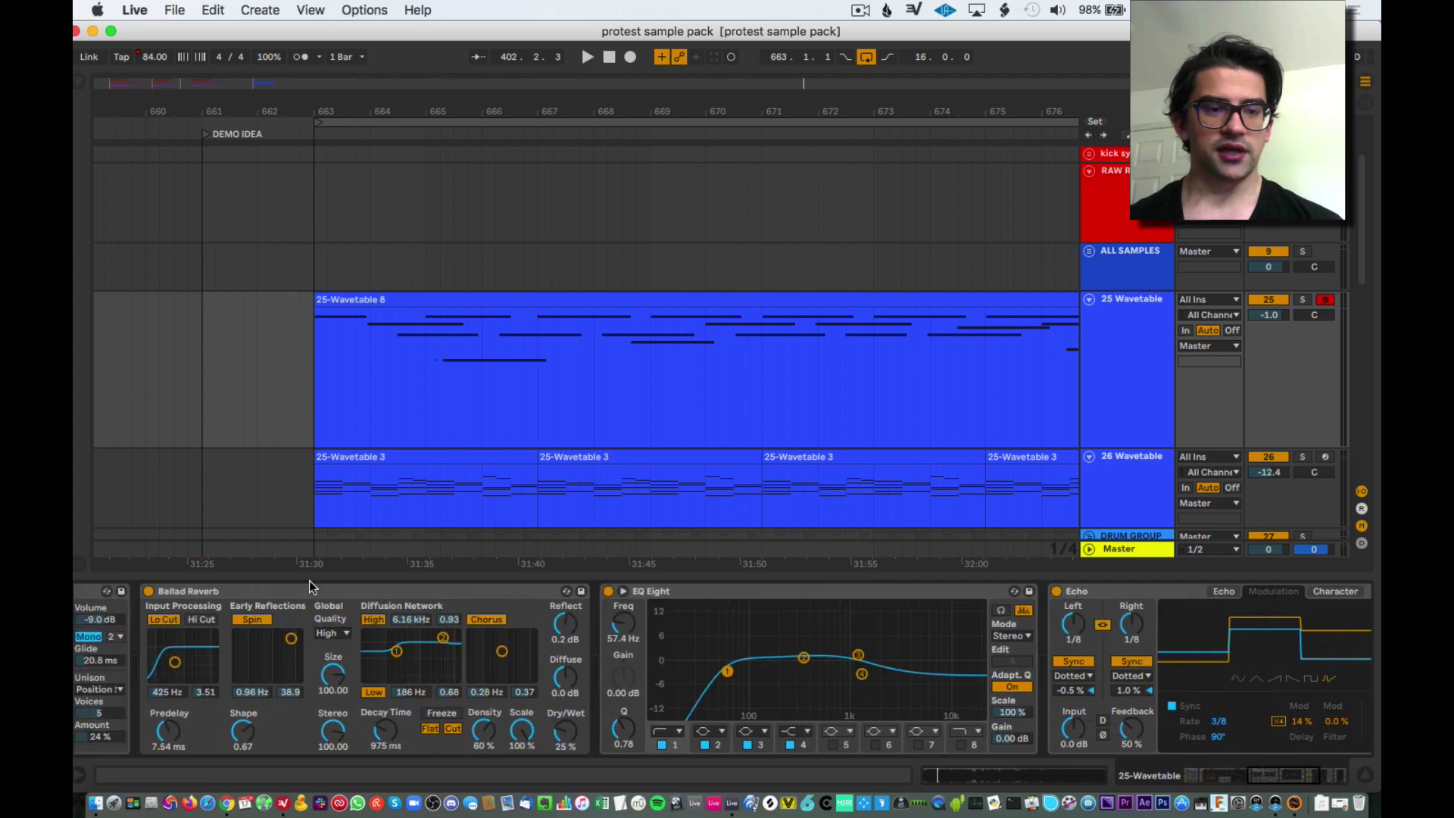
left_click(308, 590)
left_click(1098, 611)
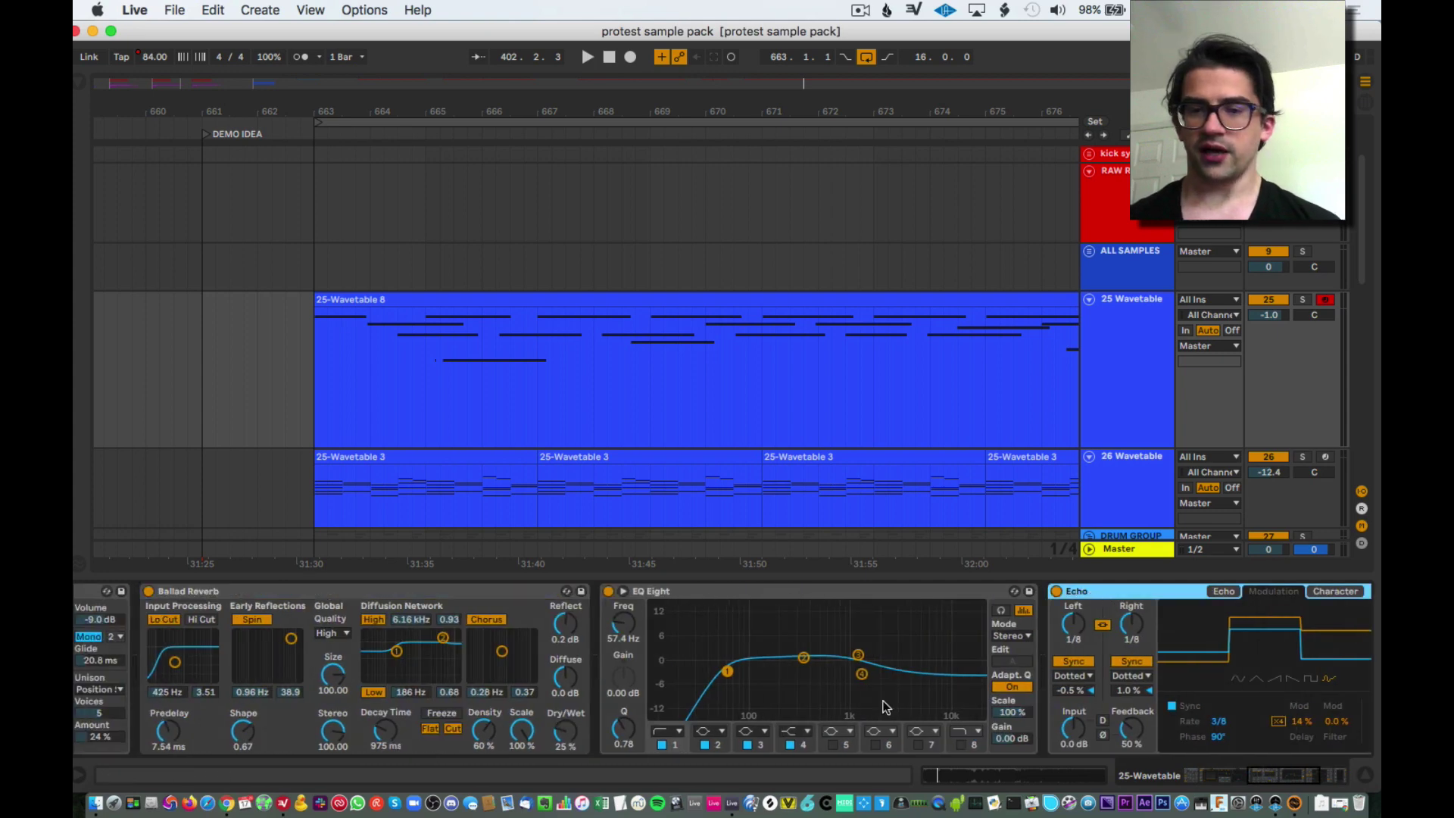
scroll(712, 728, "right", 6)
left_click(683, 592)
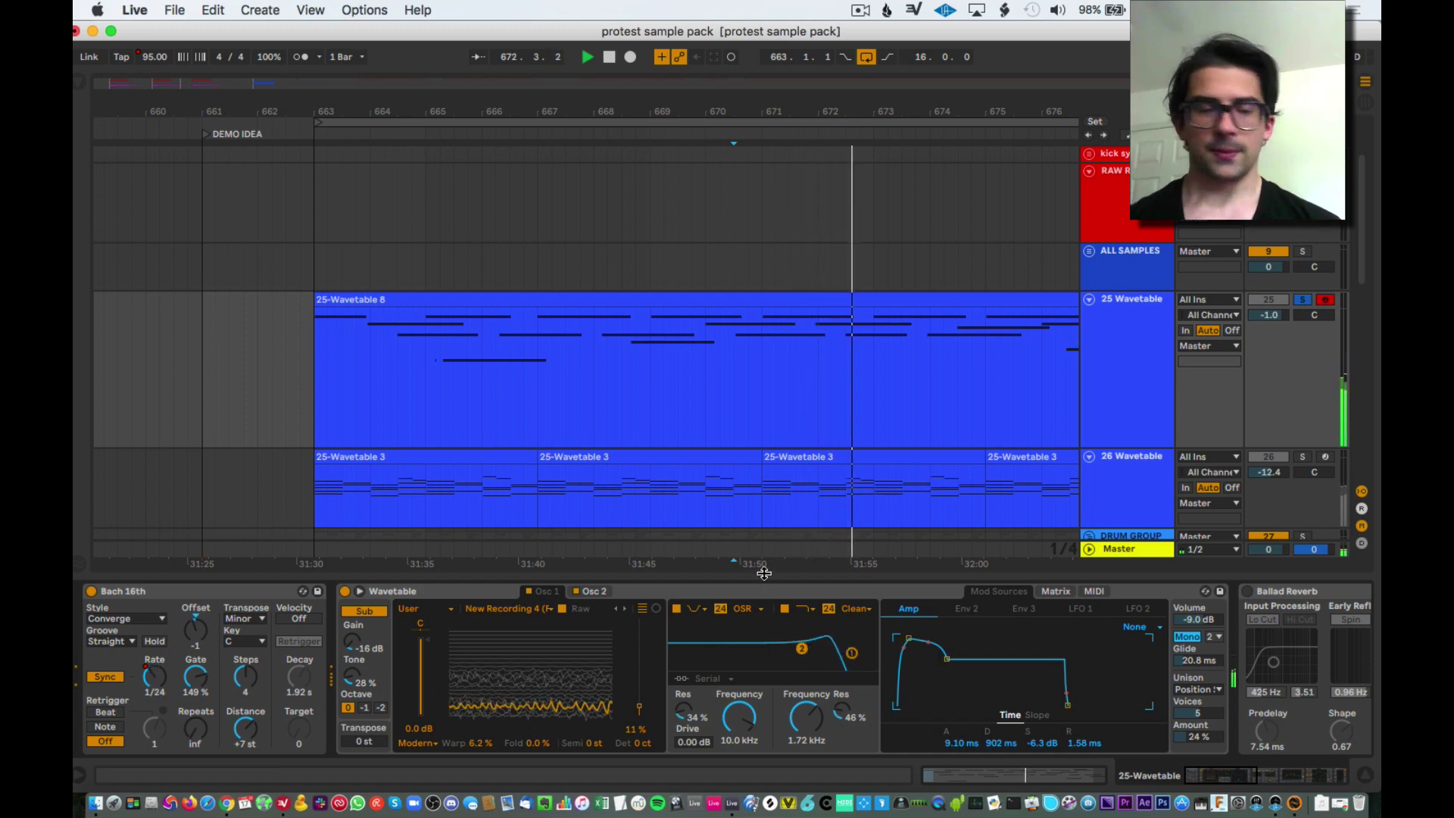
- Turn on the Compressor at the end of the 25 Wavetable device chain during playback
scroll(1001, 672, "down", 5)
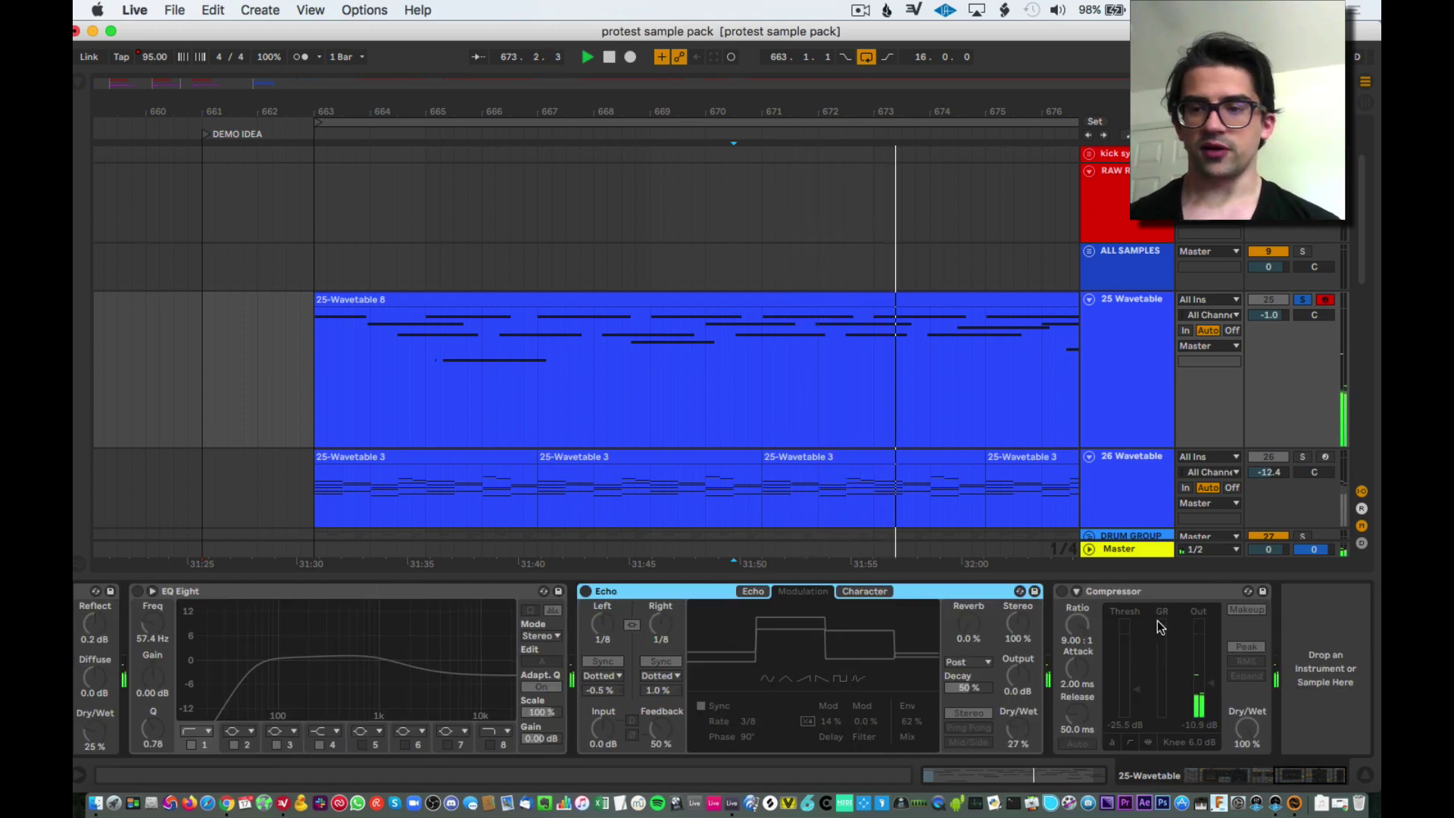
left_click(1062, 591)
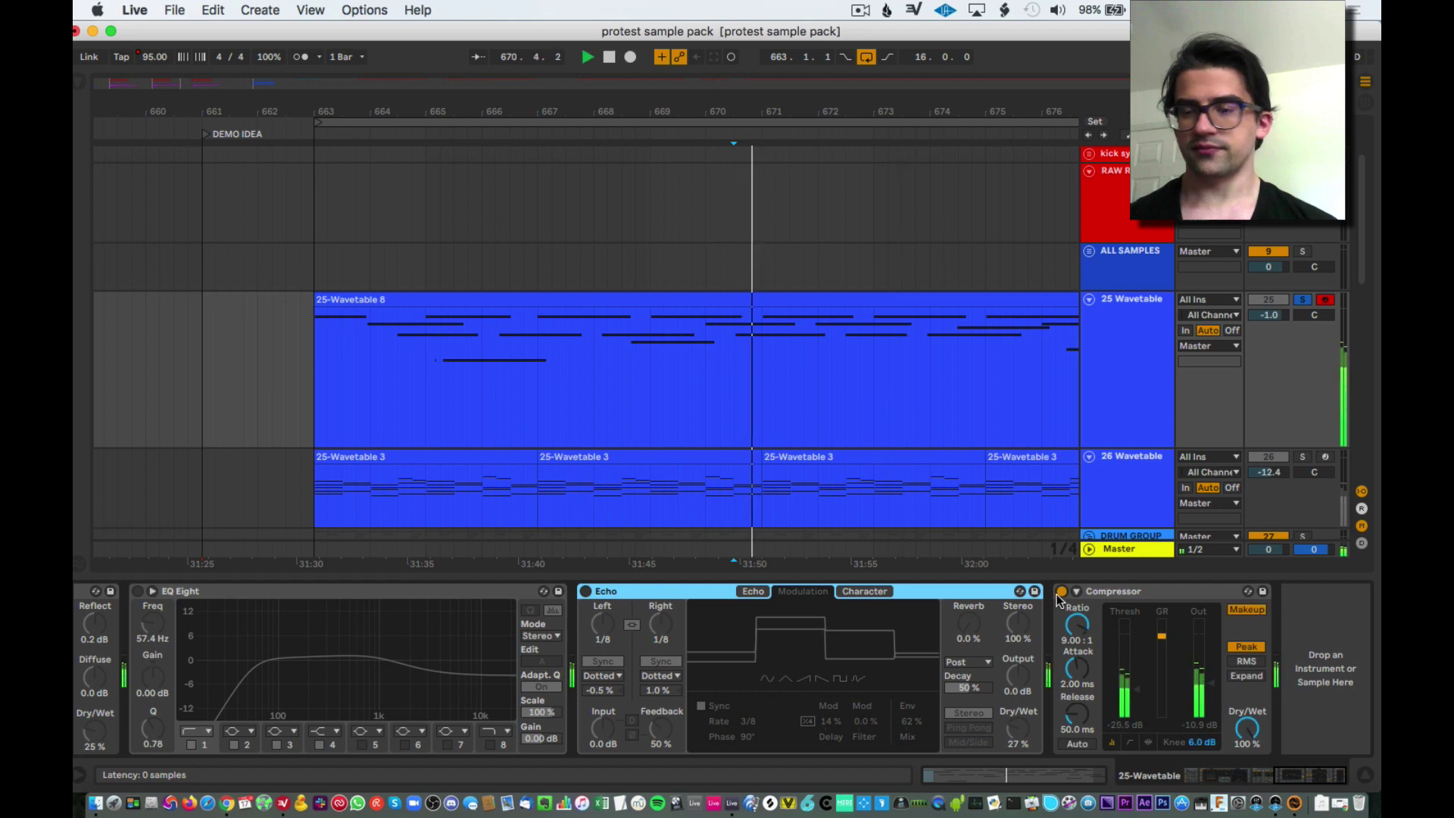
scroll(518, 664, "up", 5)
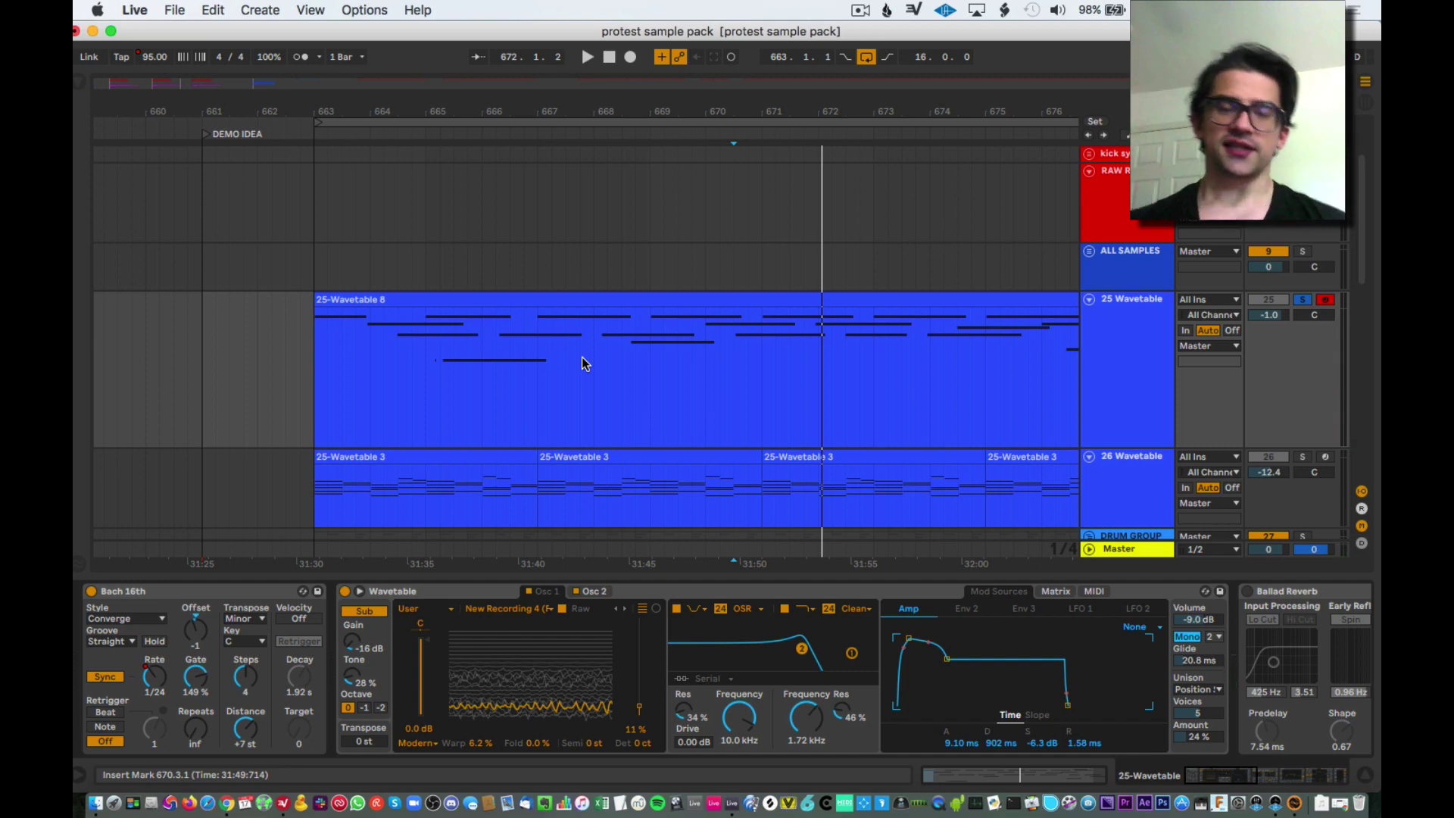
- Play the 25 Wavetable clip from 663.2.1 with the Bach 16th arpeggiator bypassed, and turn the arpeggiator back on
key("space")
left_click(329, 367)
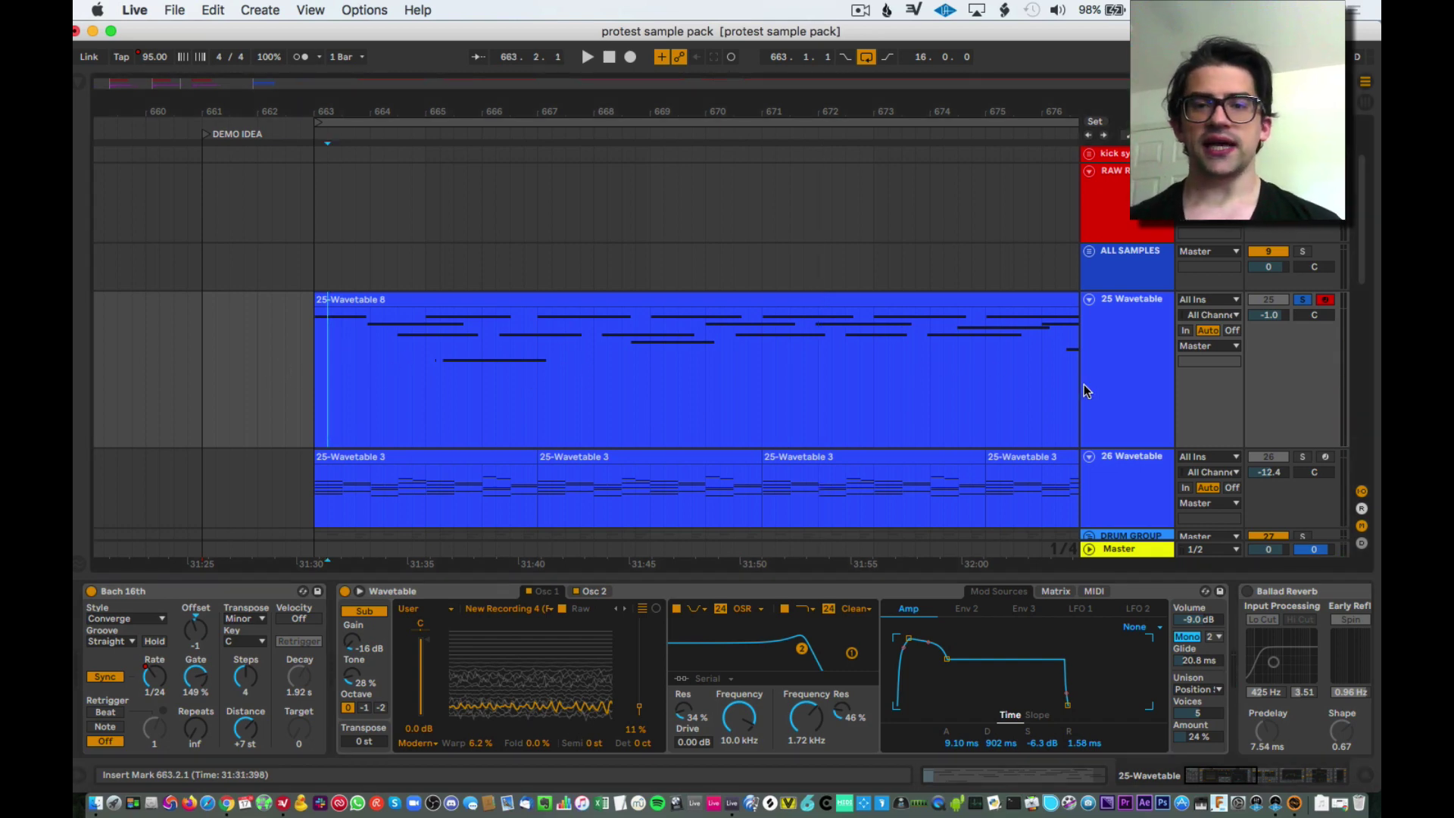
scroll(439, 351, "right", 3)
scroll(682, 515, "up", 1)
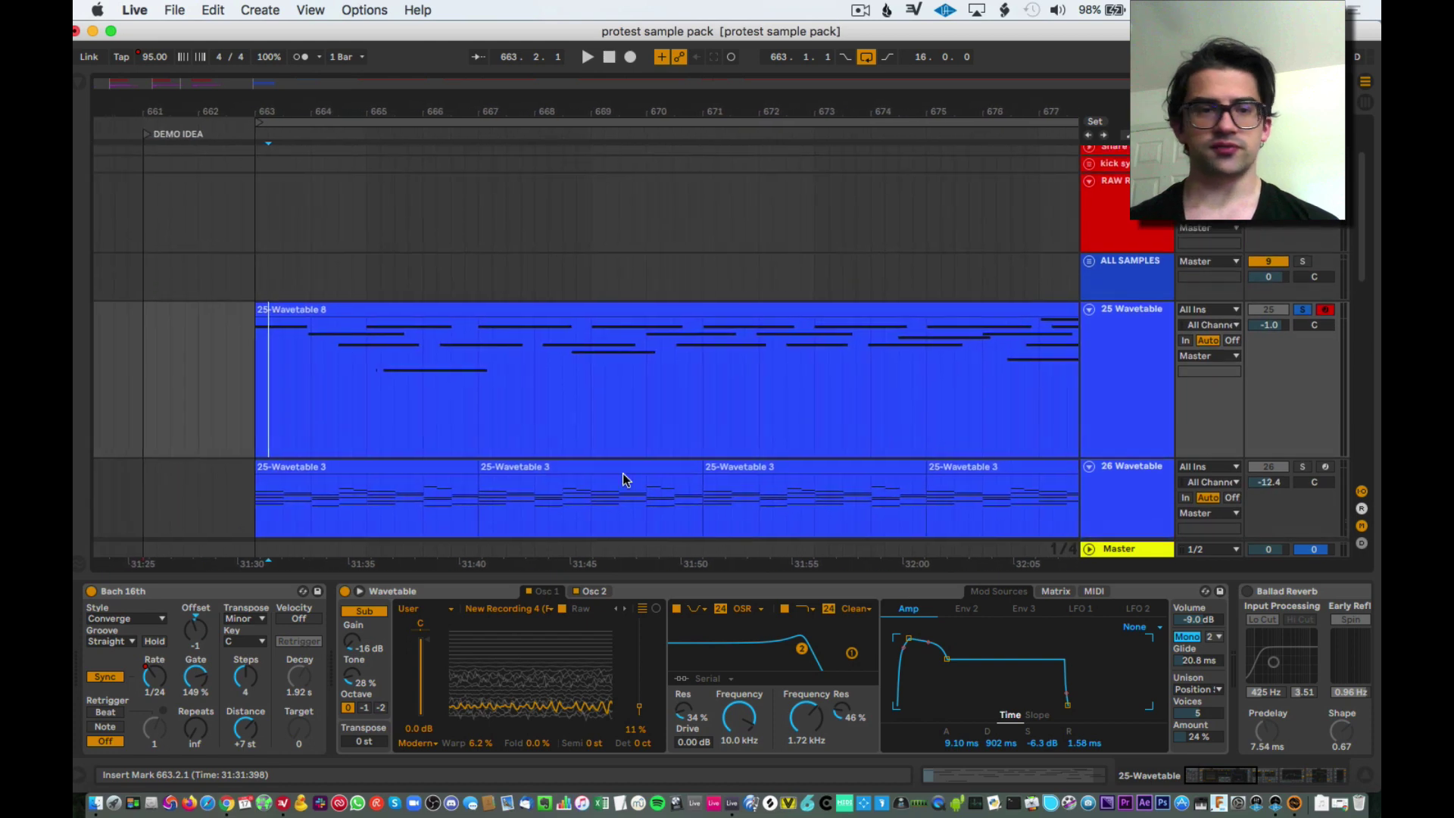
left_click(1126, 365)
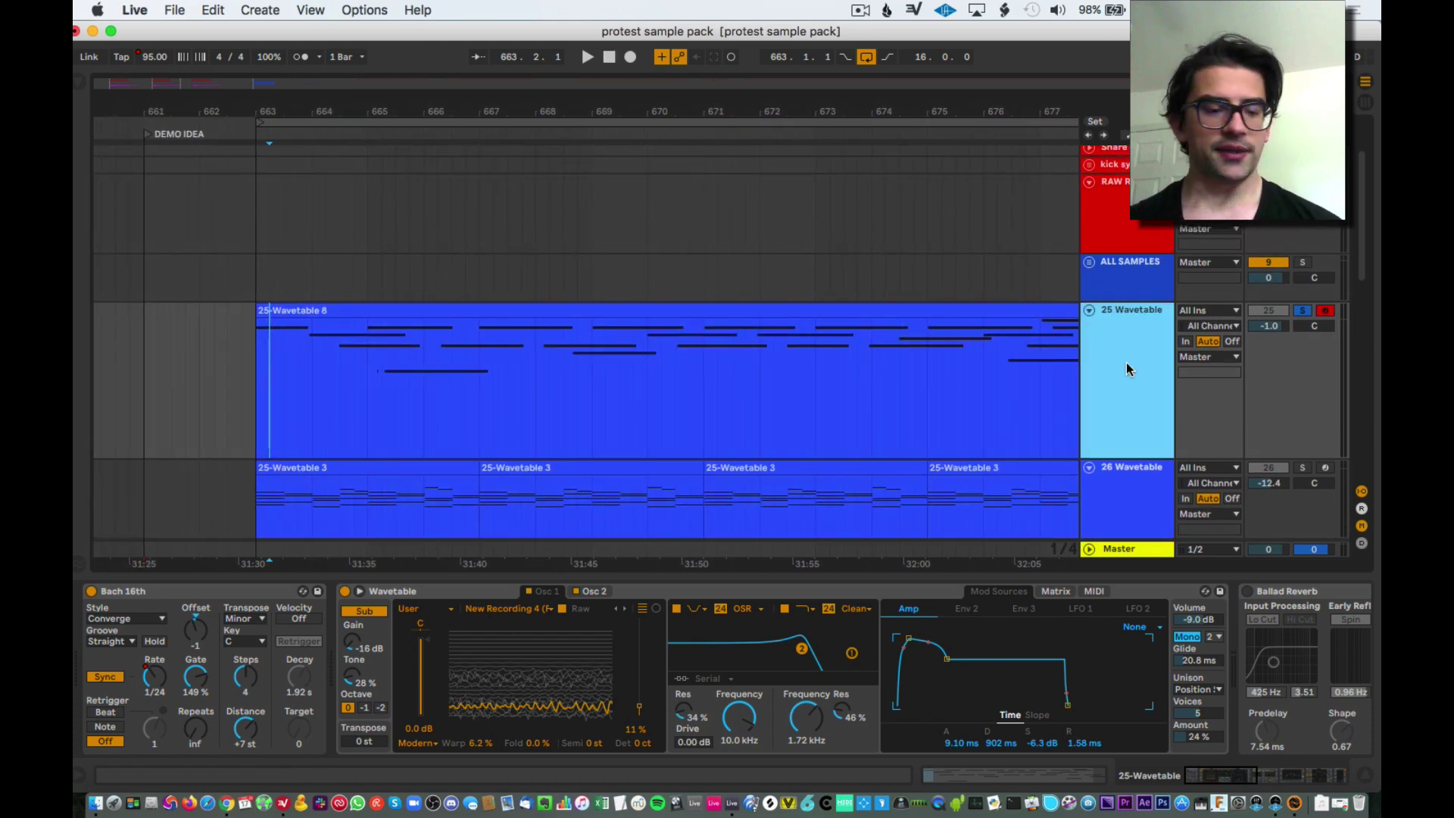
left_click(90, 591)
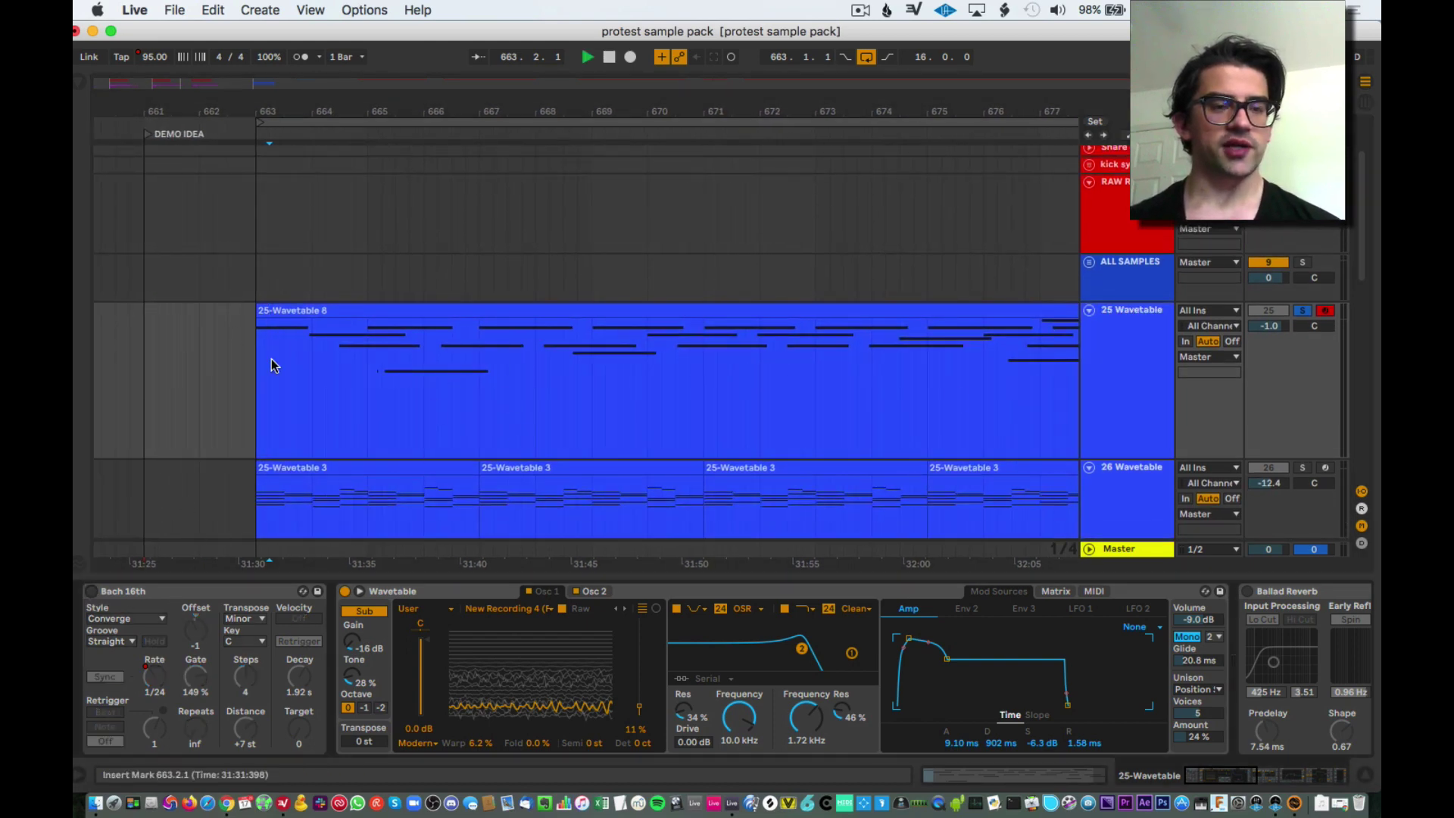
key("space")
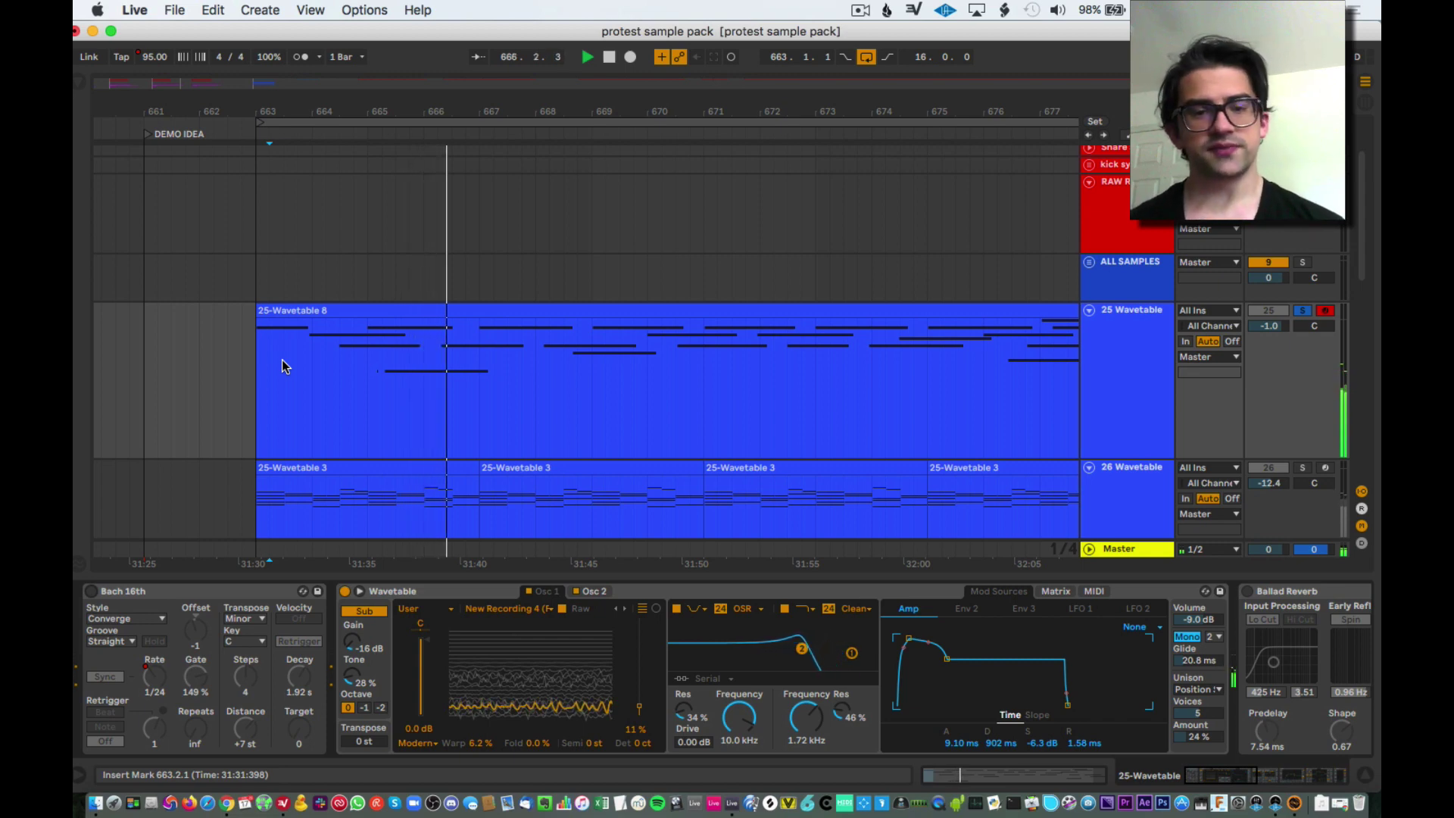
left_click(91, 591)
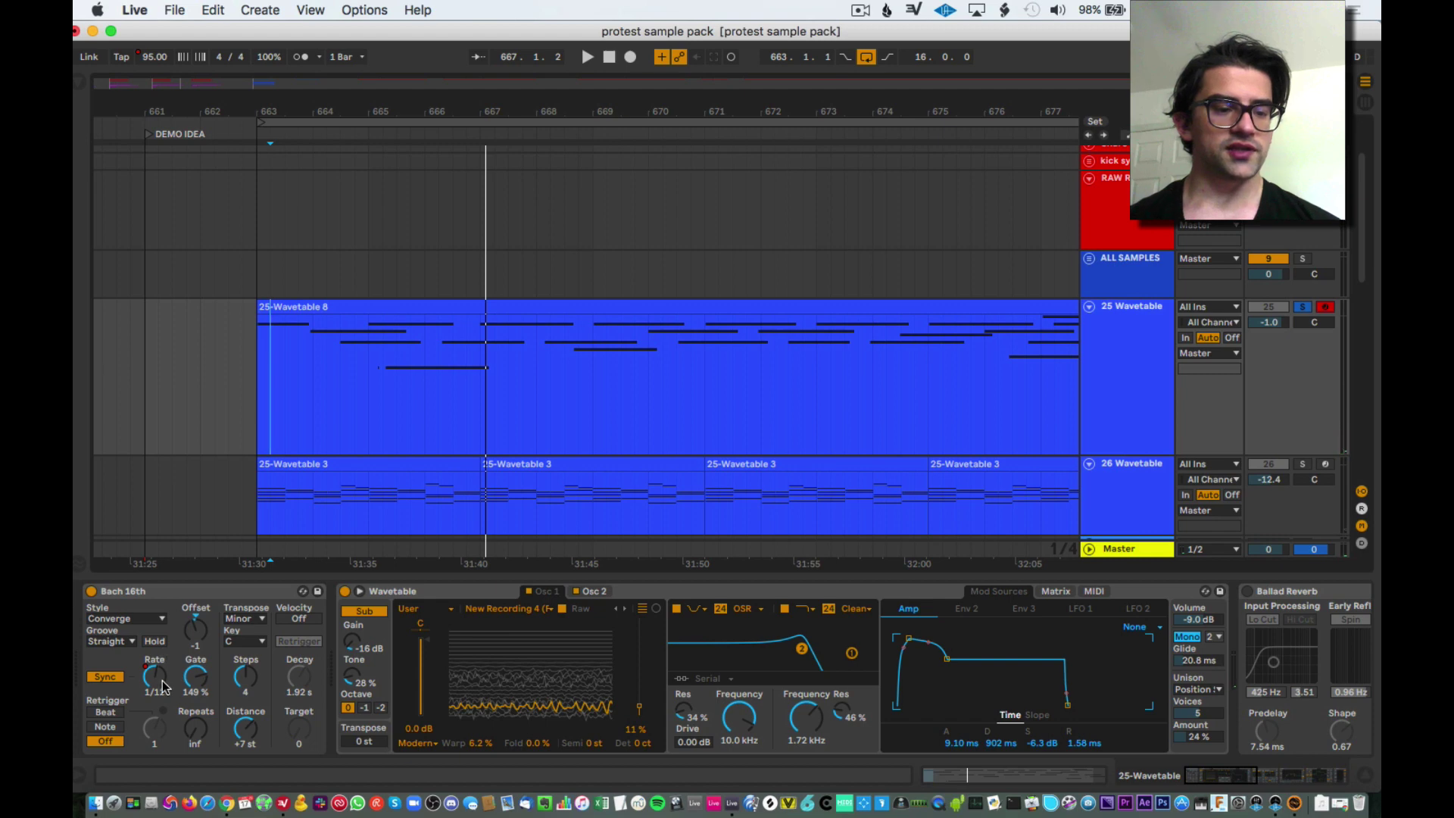
- Show the Synced Rate automation of the Bach 16th arpeggiator on 25 Wavetable and play the clip from 666.1.1
key("a")
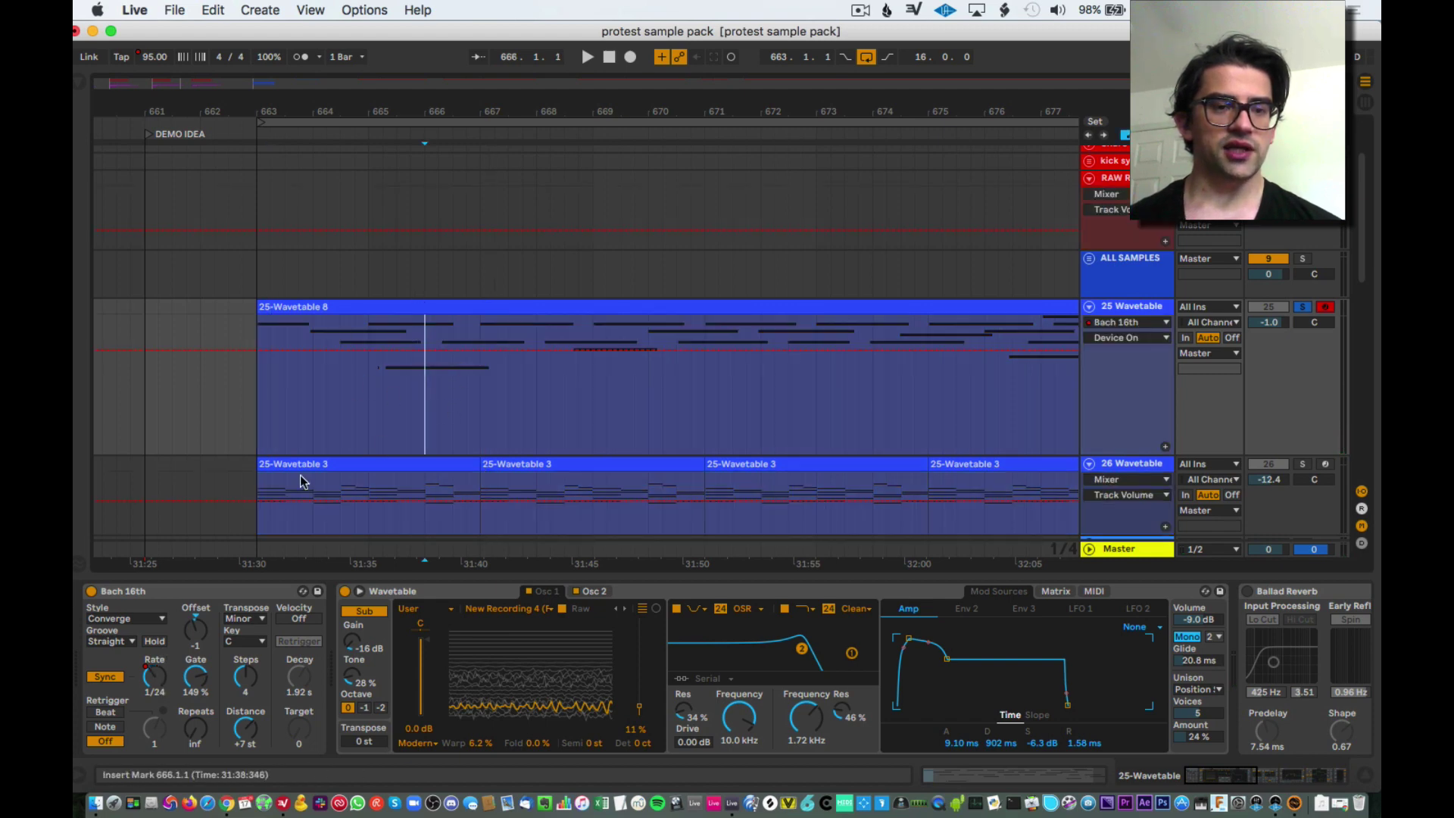
left_click(144, 676)
key("space")
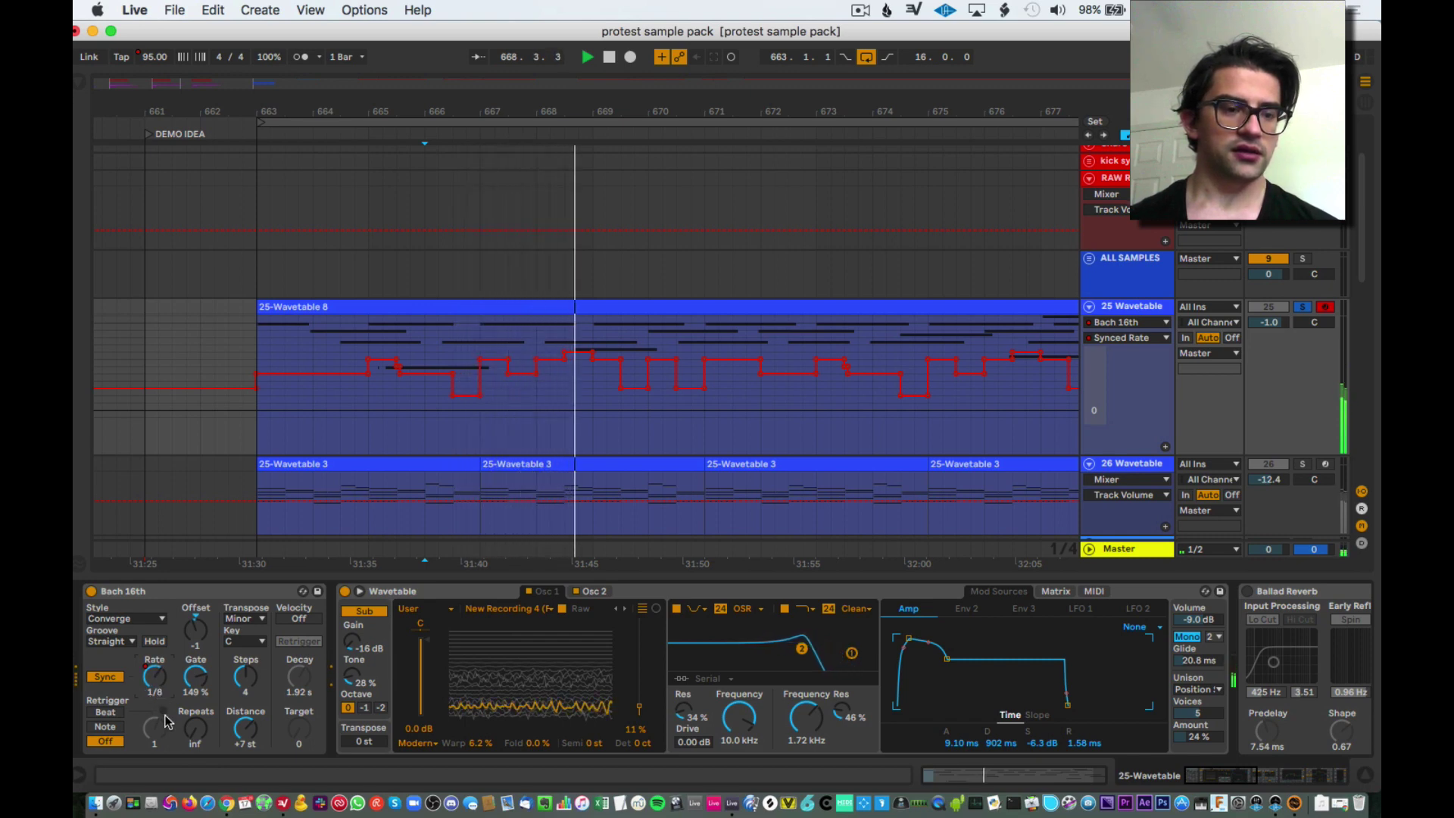
key("space")
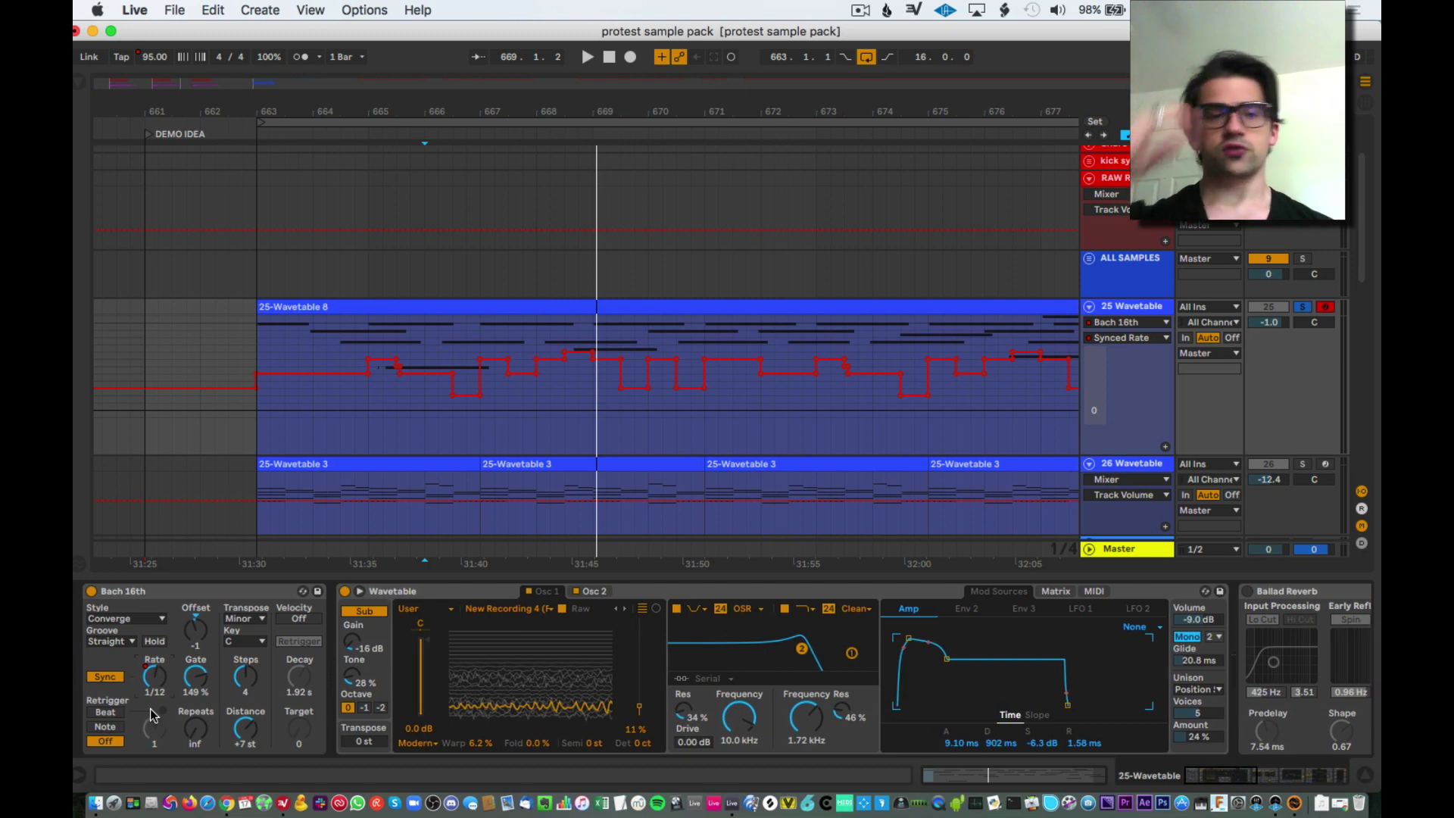
- Play from 664.2.1 and try different Bach 16th arpeggiator rates by hand, such as 1/128 and 1/32
scroll(347, 431, "left", 2)
left_click(346, 403)
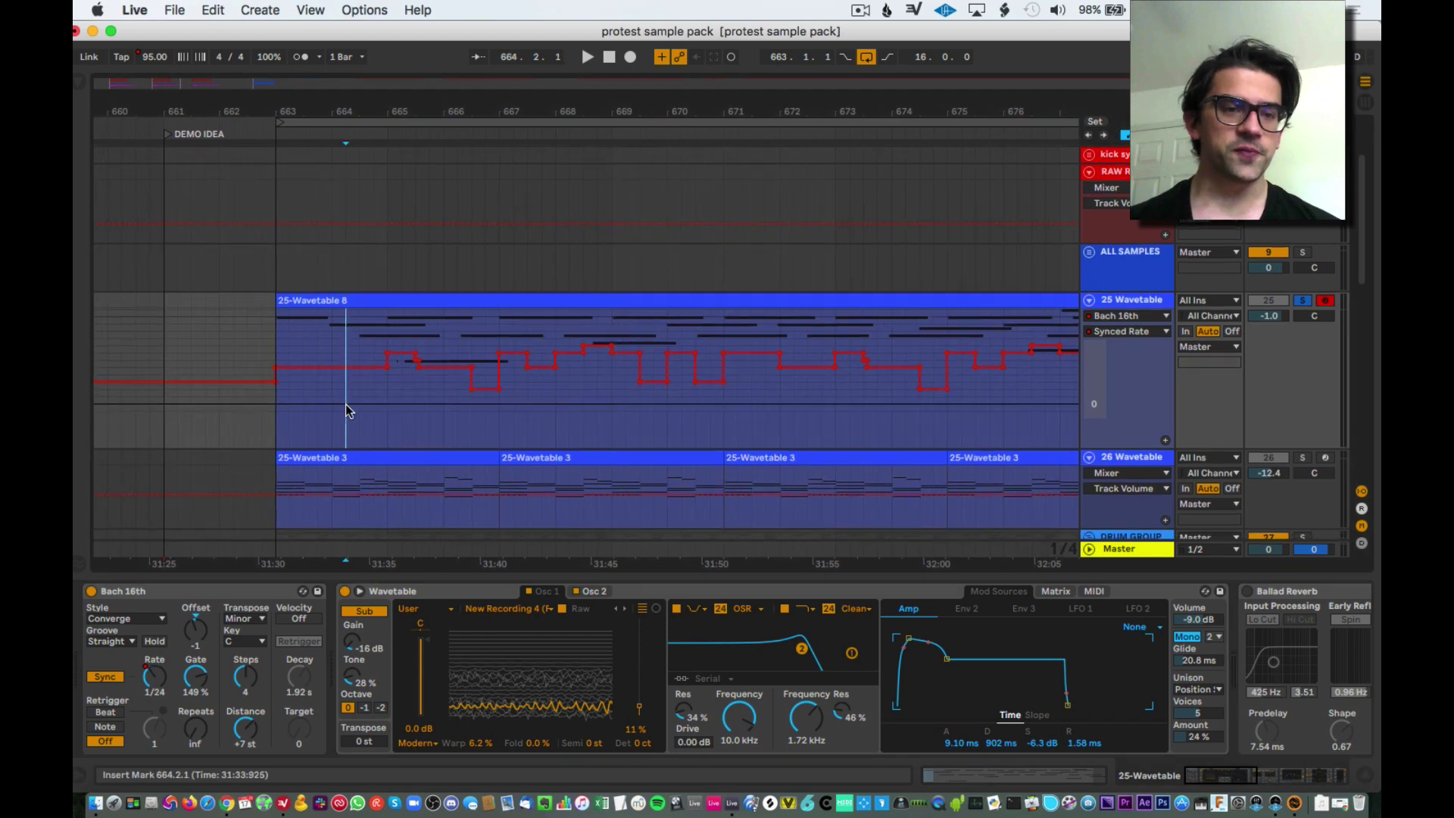
key("space")
key("space")
left_click_drag(155, 676, 155, 651)
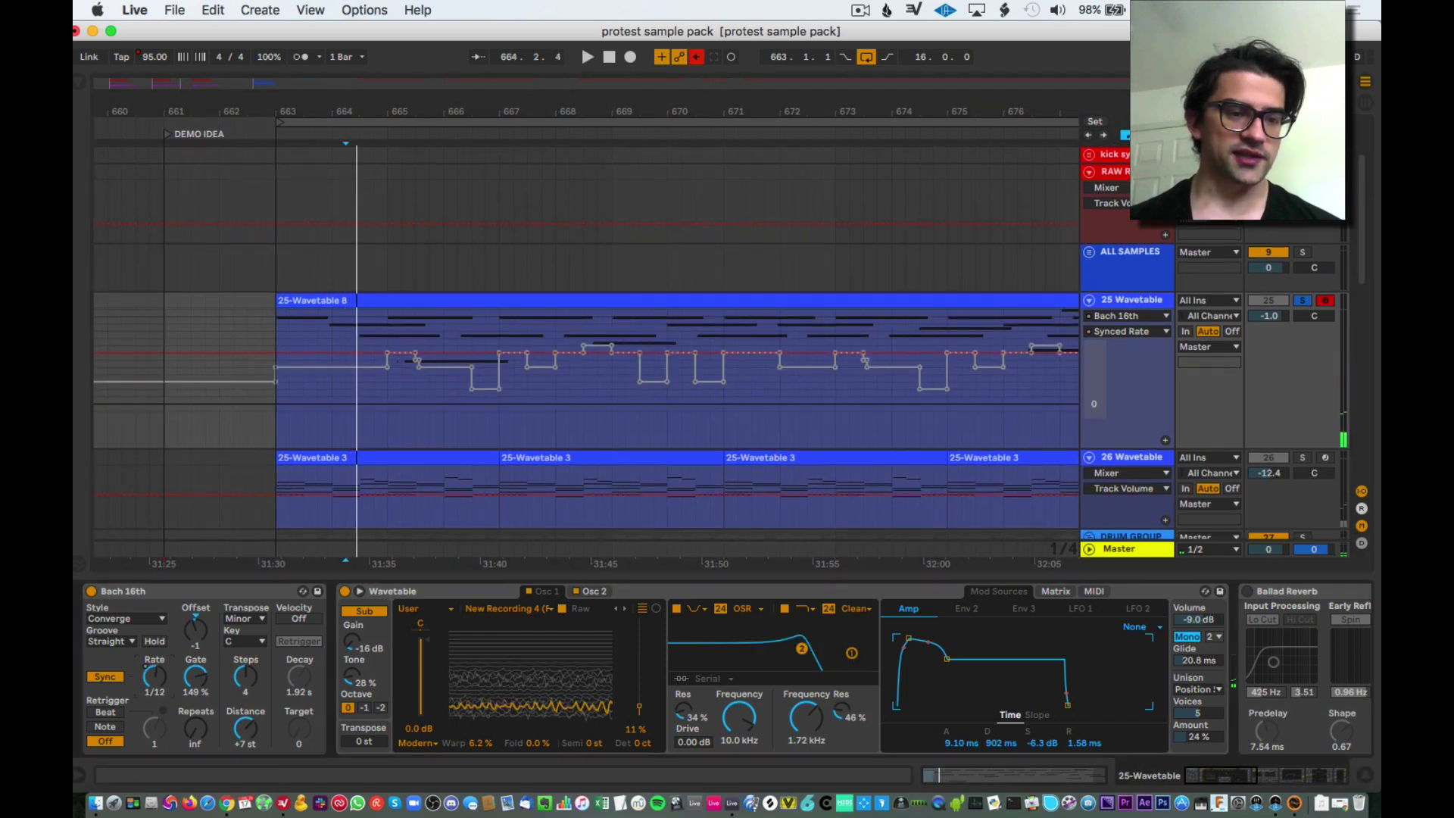
key("space")
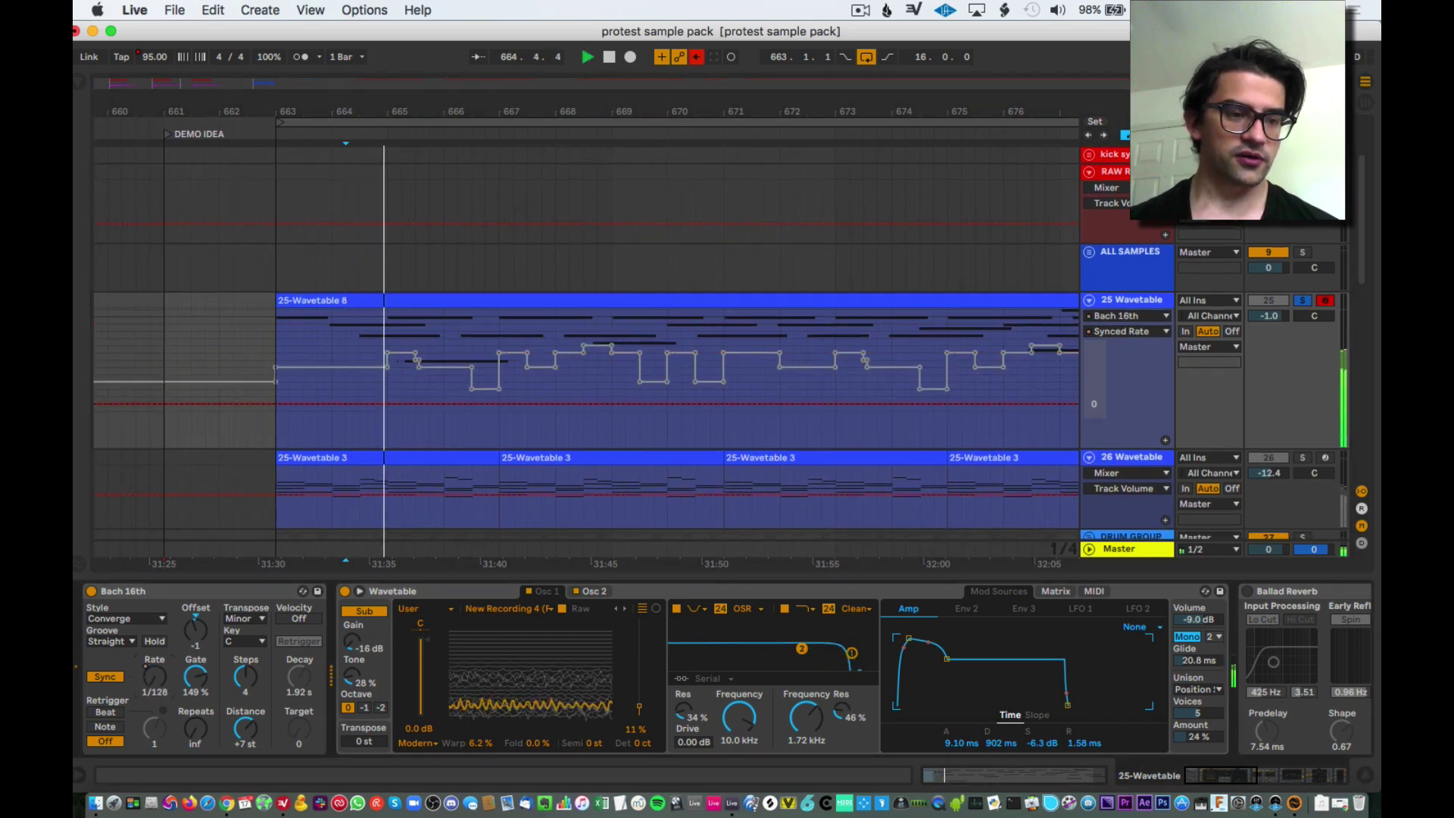
left_click_drag(156, 676, 156, 685)
key("space")
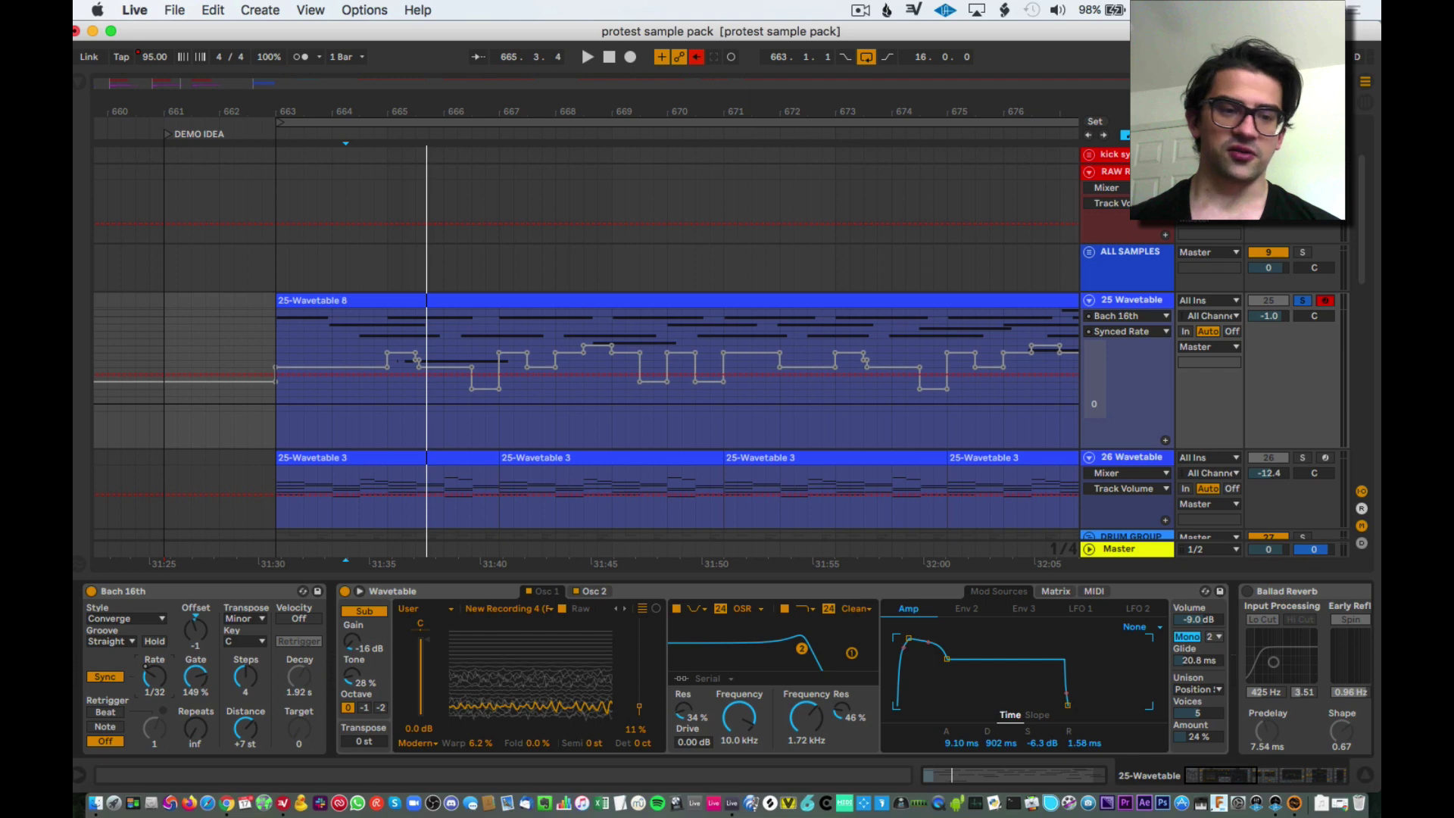
key("space")
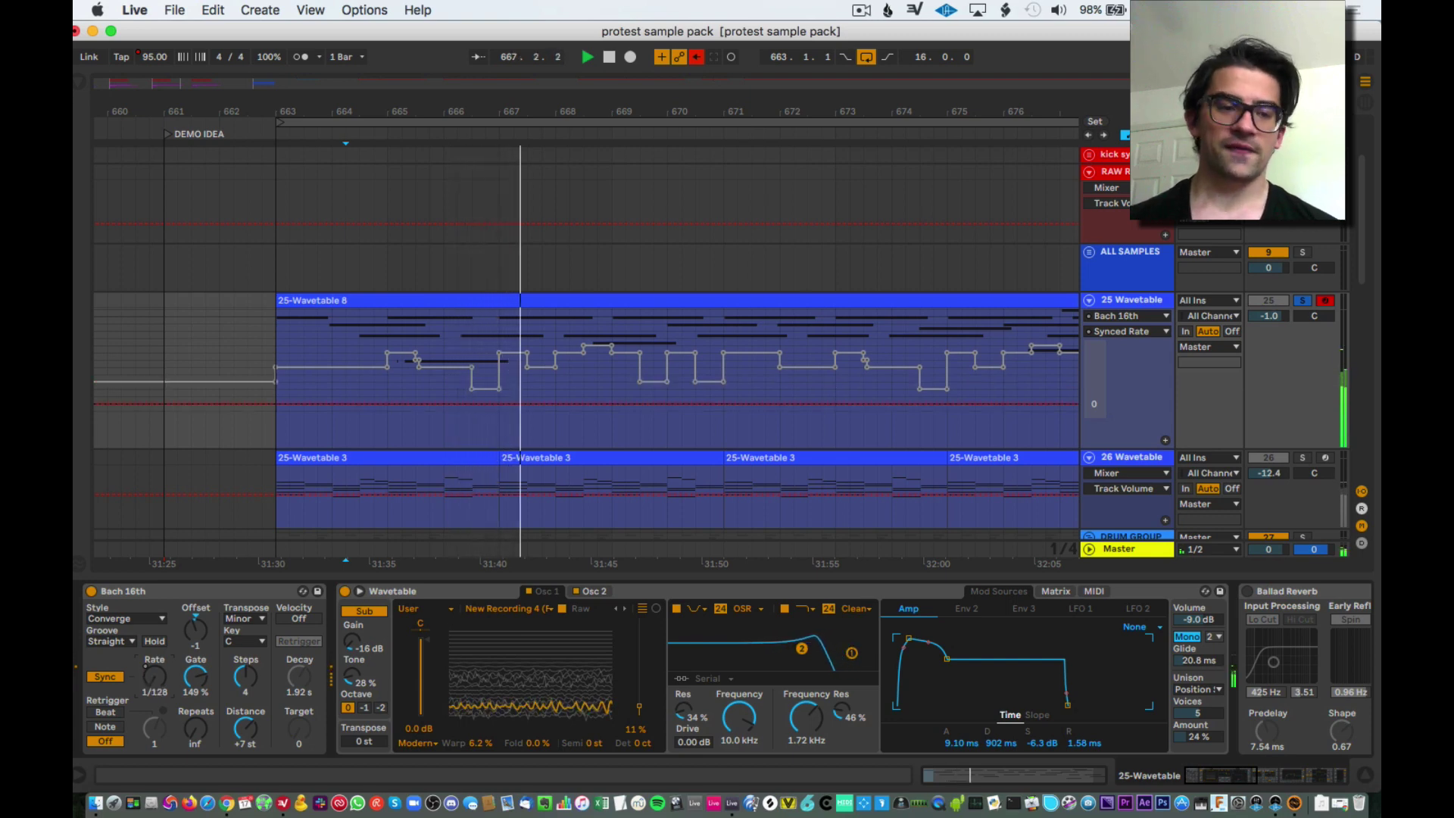
key("space")
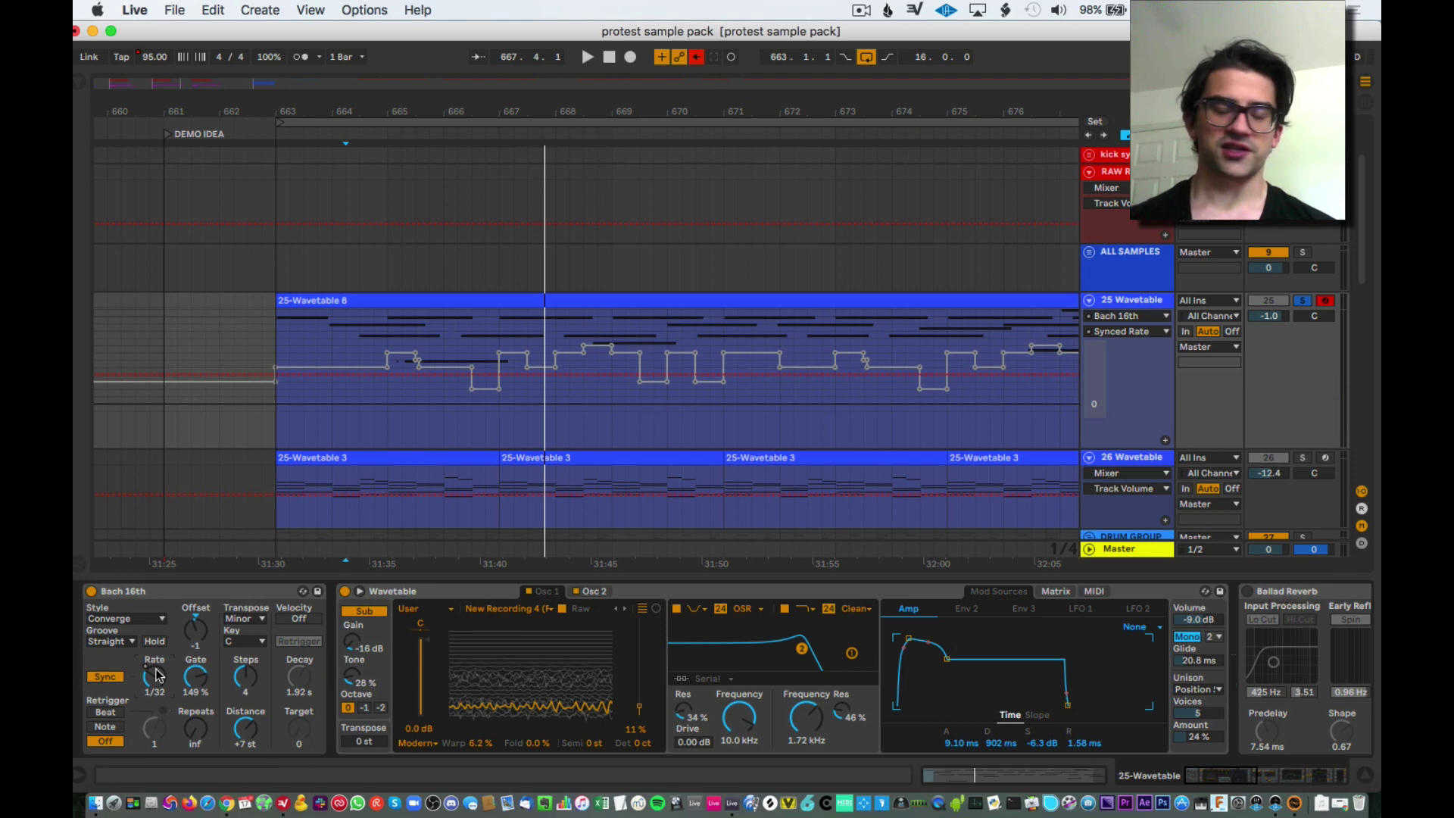
- Lower the Bach 16th arpeggiator's gate to 36 % and audition rates such as 1/8 and 1/48 during playback
key("space")
mouse_move(195, 676)
left_mouse_down()
mouse_move(195, 712)
mouse_move(142, 698)
left_mouse_up()
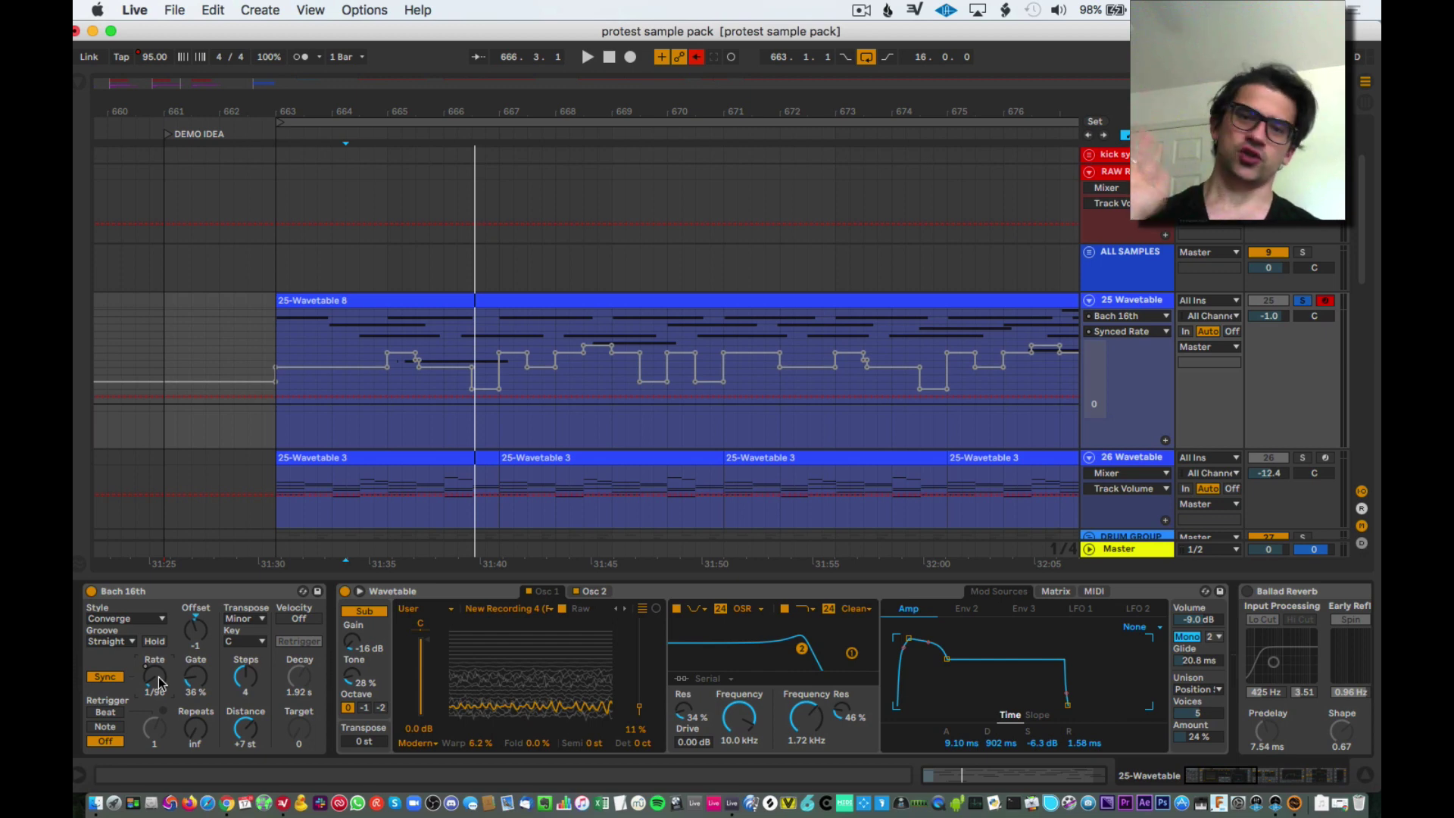
left_click_drag(159, 682, 159, 682)
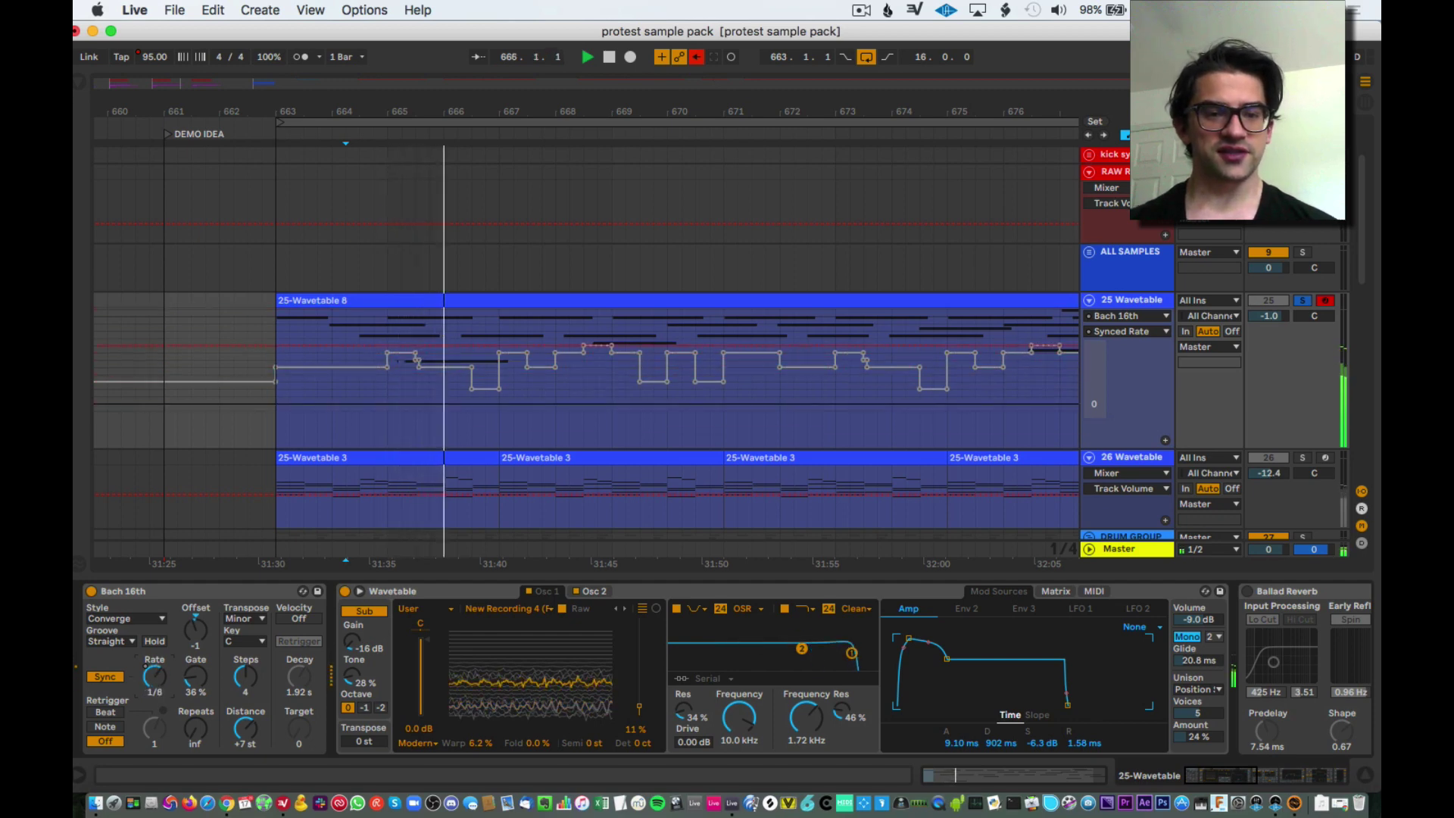
key("space")
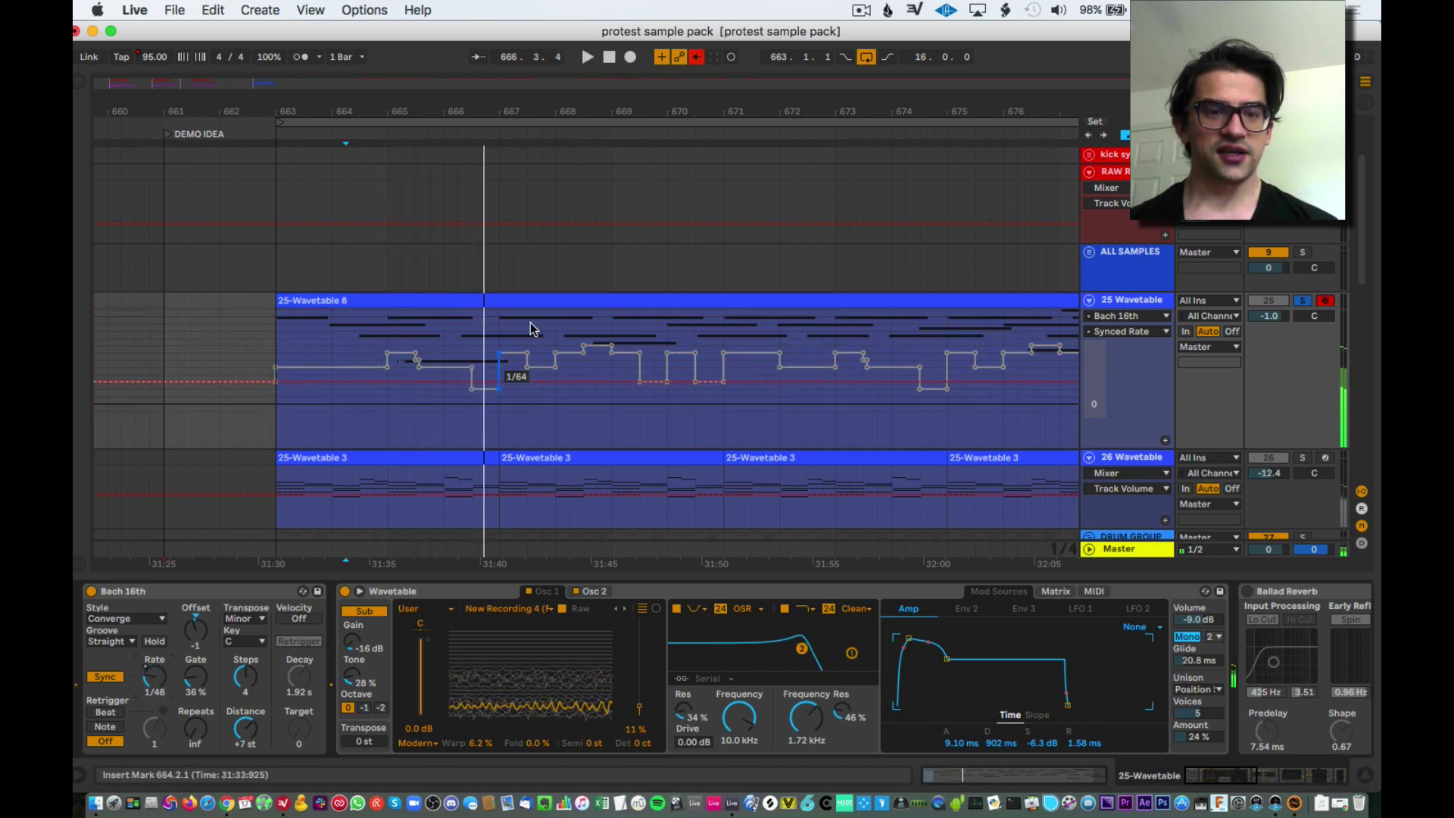
- Re-enable the overridden Synced Rate automation on the 25 Wavetable track and show the whole demo section
left_click(696, 57)
scroll(594, 474, "down", 3)
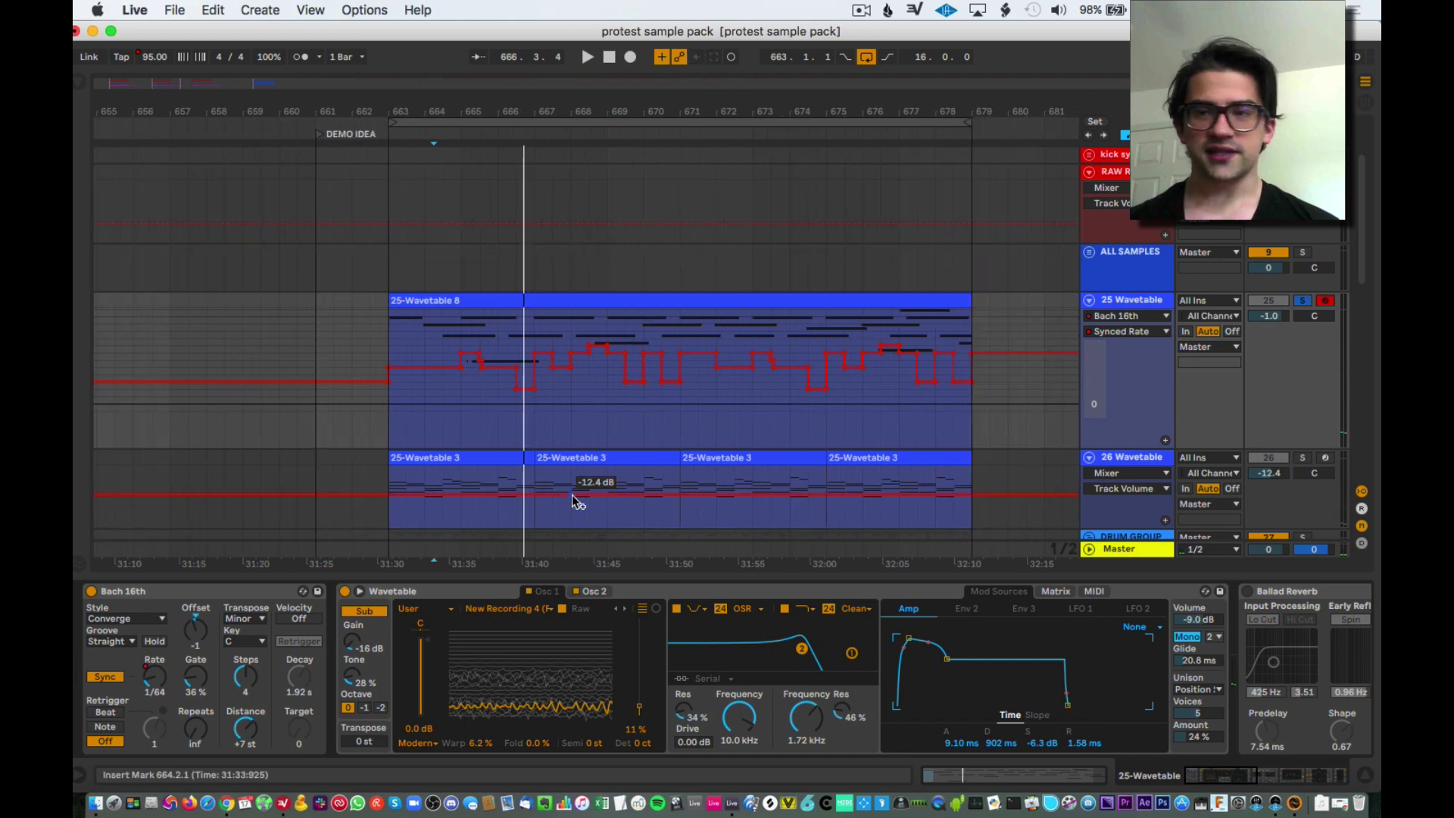
scroll(392, 469, "left", 3)
scroll(392, 469, "down", 1)
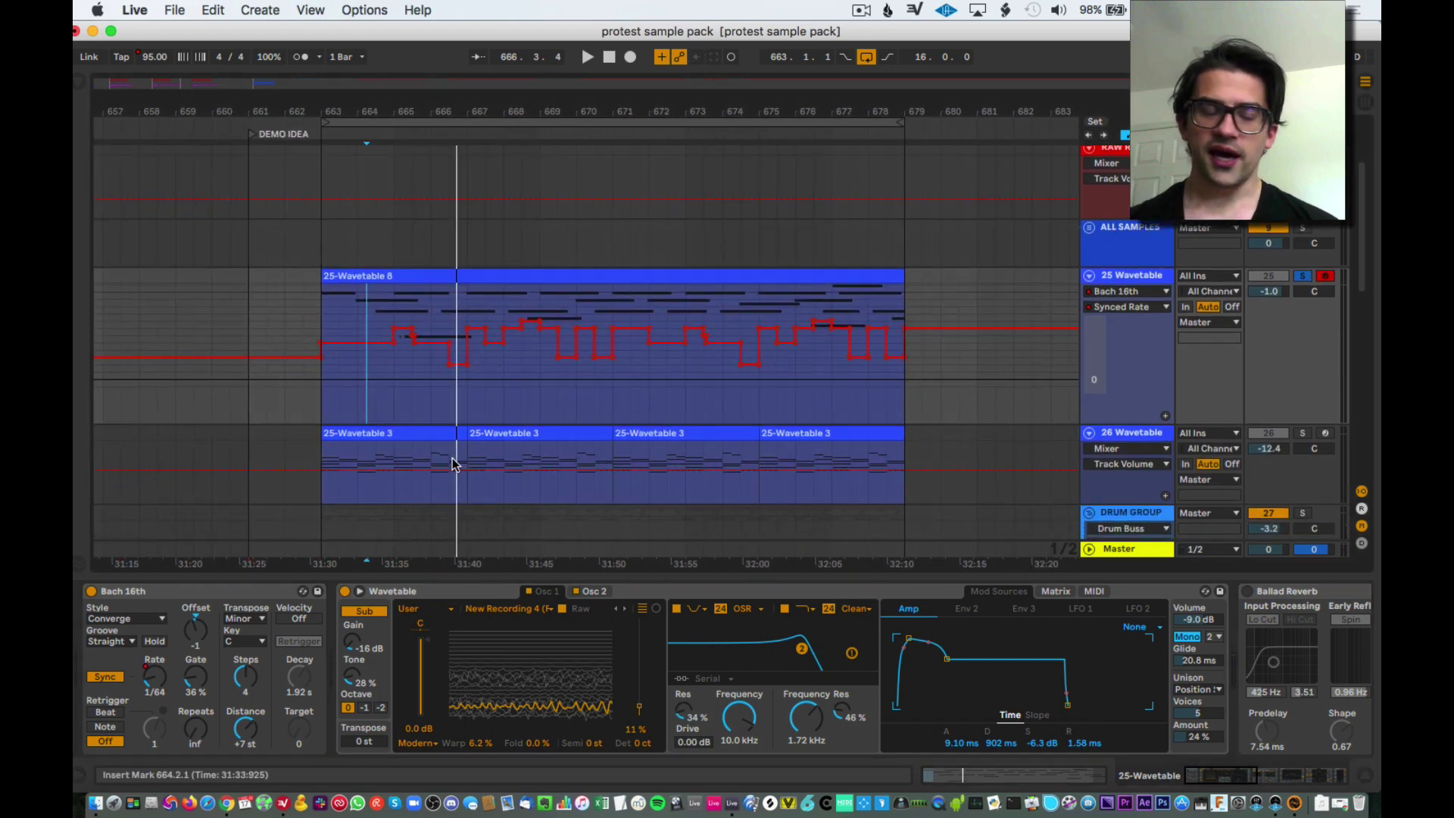
- Compare the user wavetables loaded in Osc 1 and Osc 2 of the Wavetable instrument
left_click(616, 594)
left_click(610, 593)
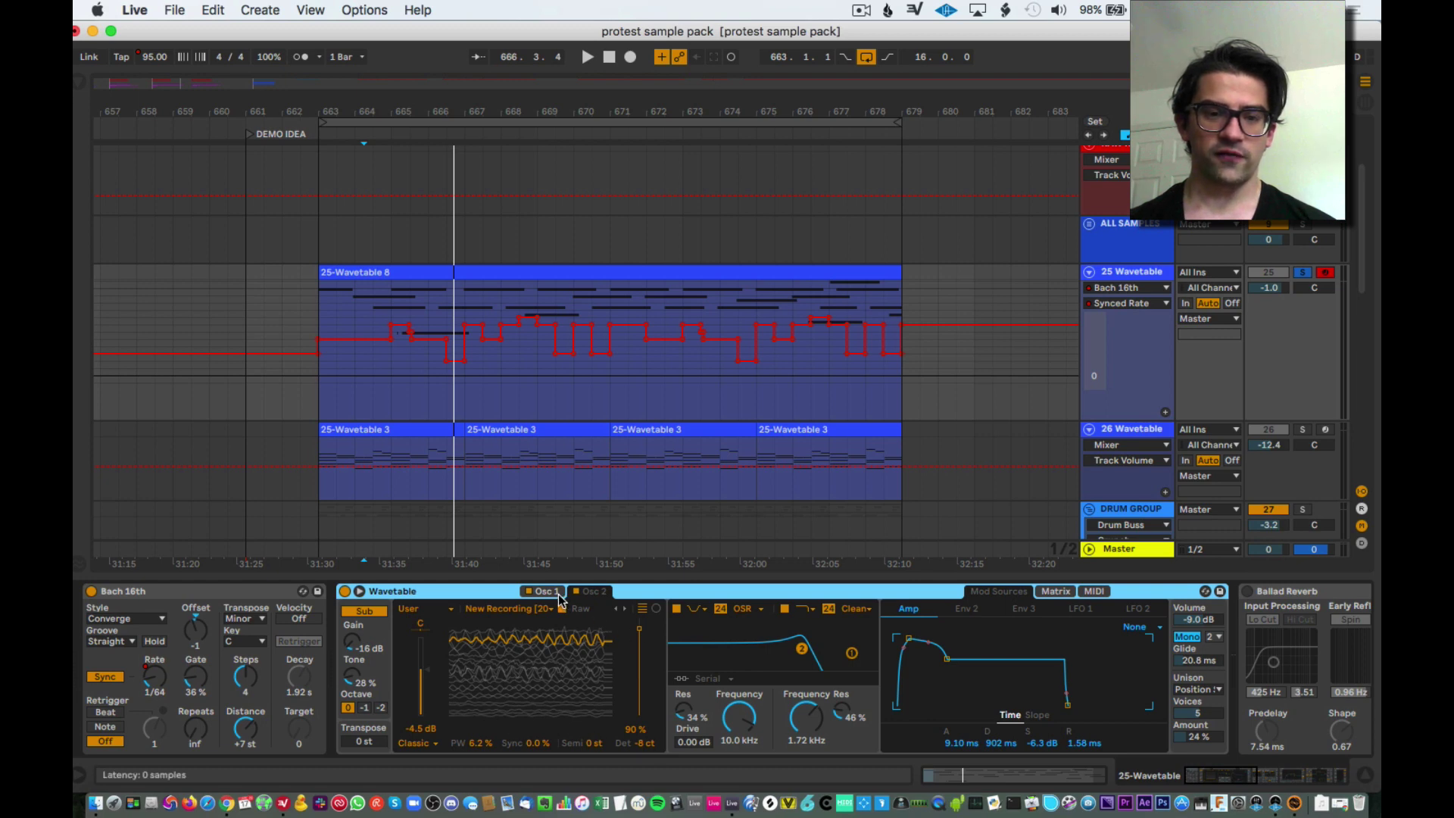
left_click(593, 591)
- Duplicate the 25 Wavetable track together with its clip and devices
scroll(649, 509, "down", 5)
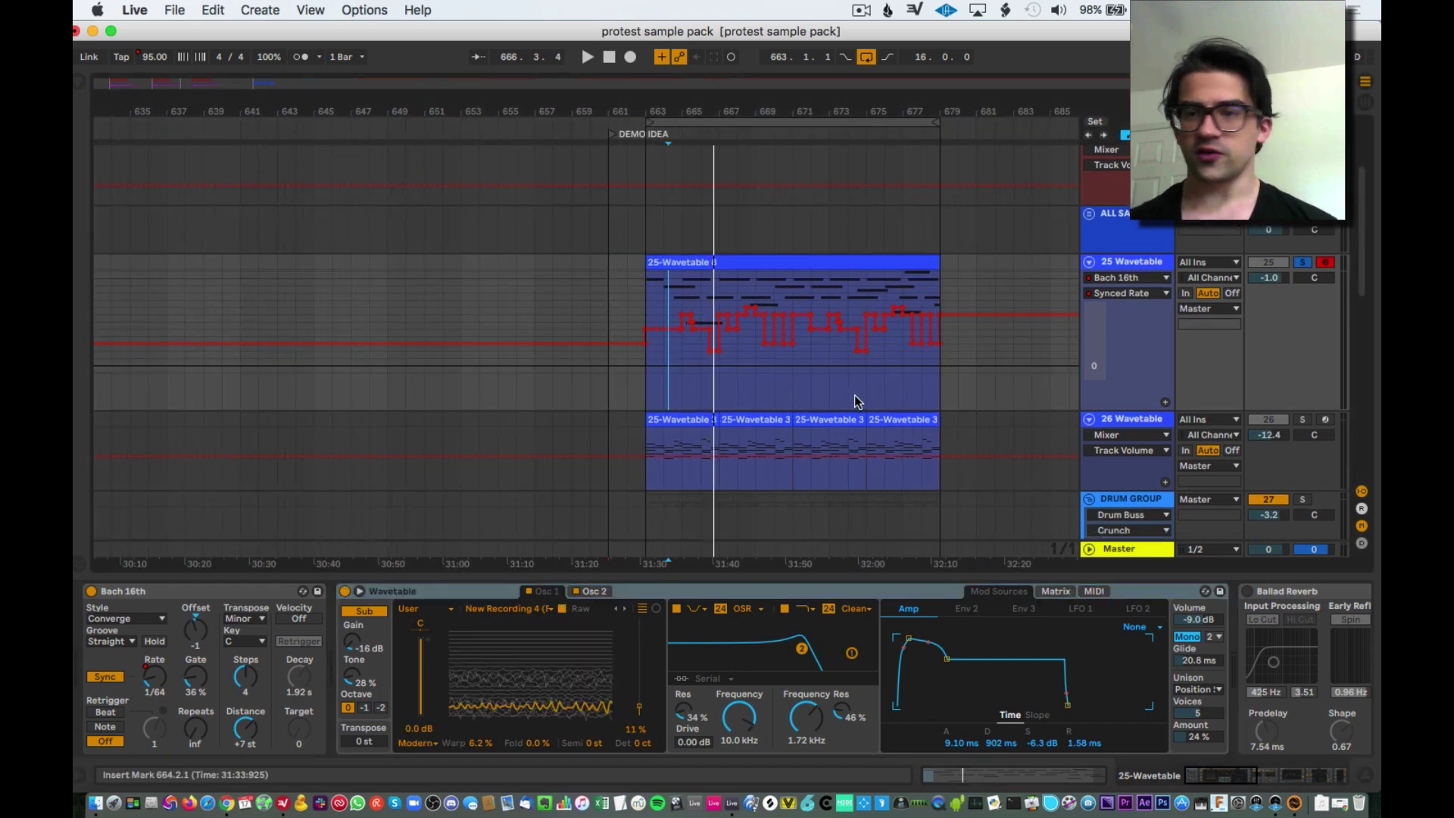
scroll(856, 401, "down", 1)
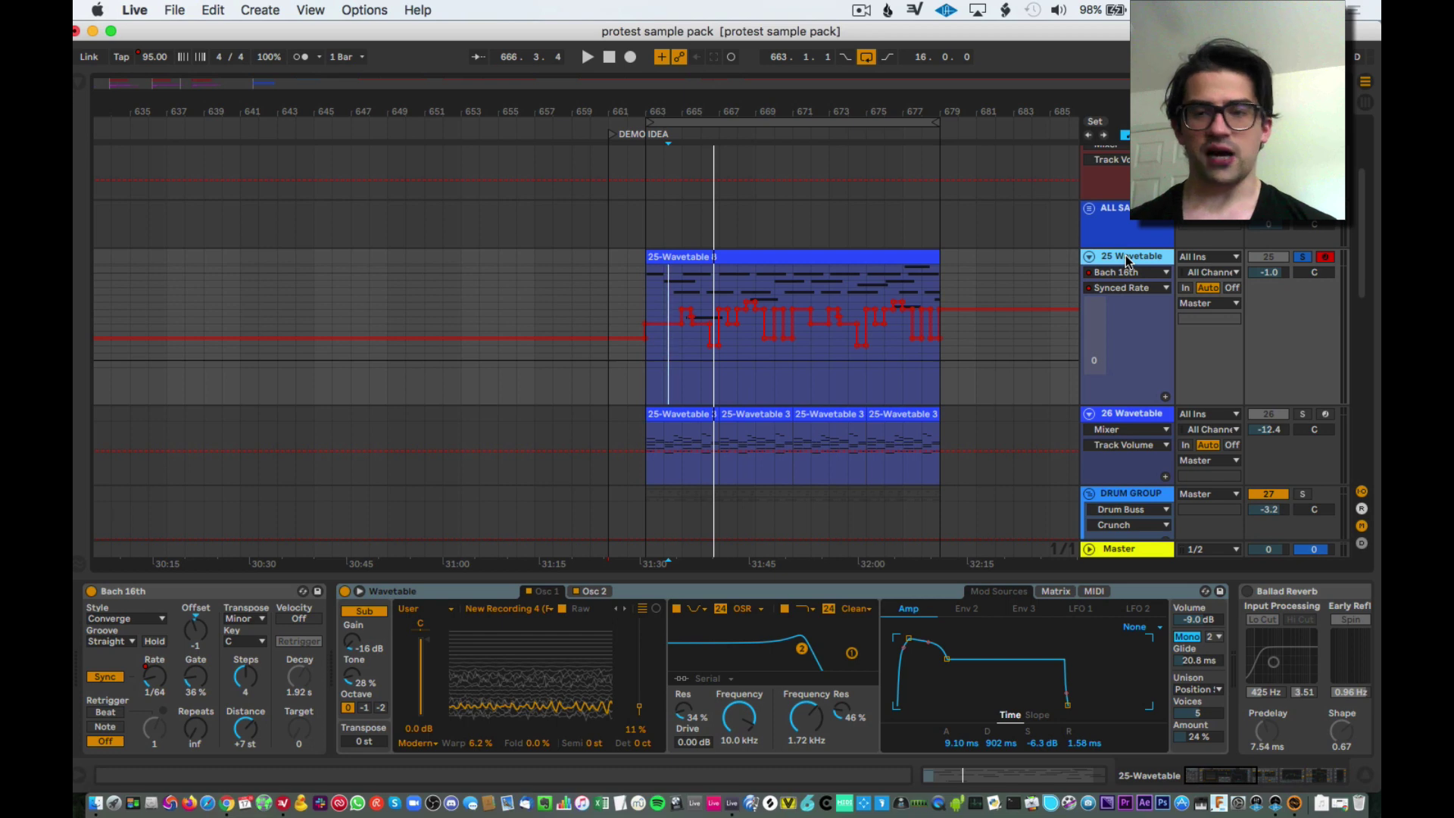
key("super+d")
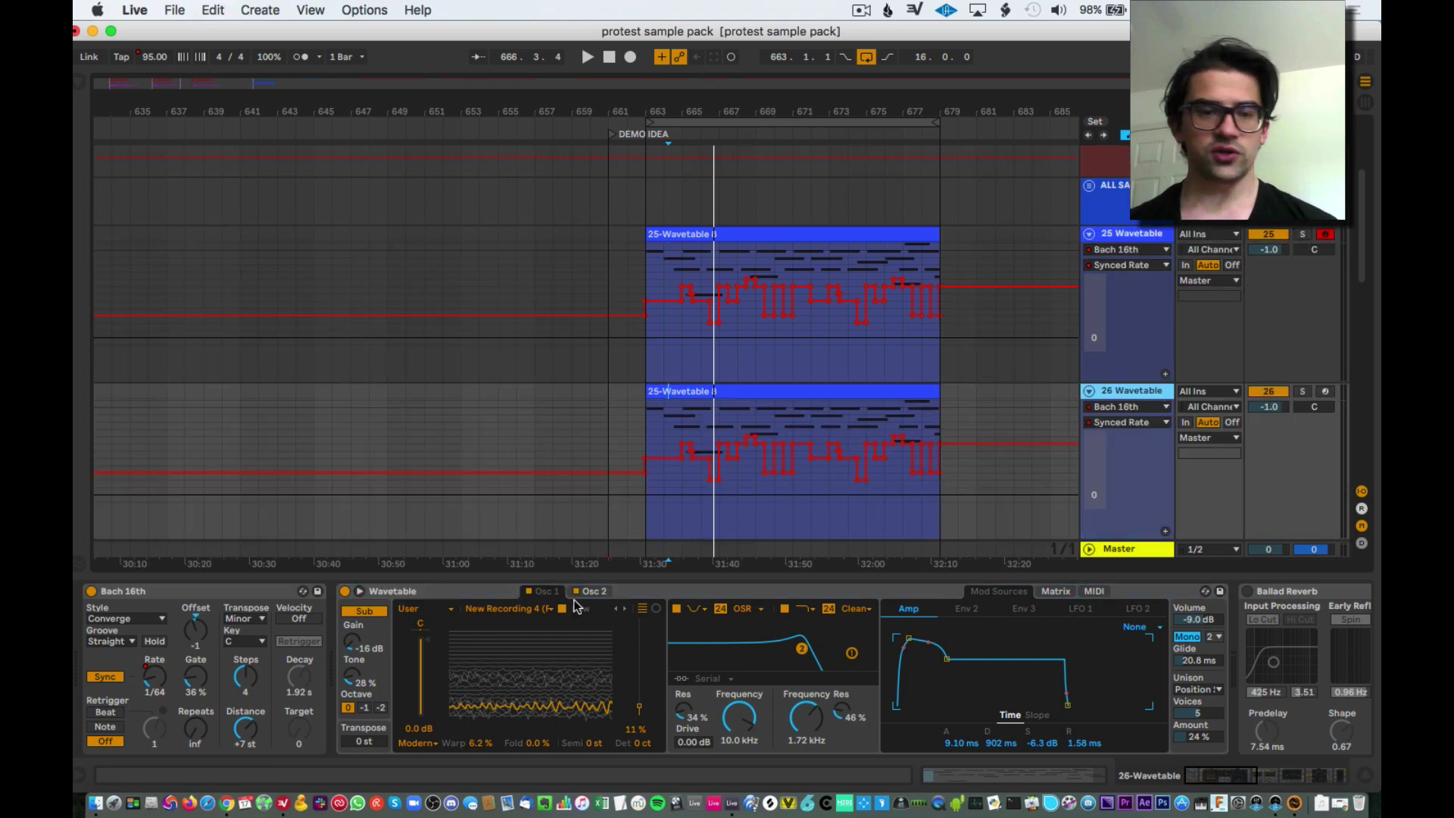
- Expand the Wavetable device view and enlarge it to show the envelopes, LFOs and modulation matrix
left_click(362, 591)
left_click_drag(715, 462, 714, 416)
scroll(798, 254, "up", 4)
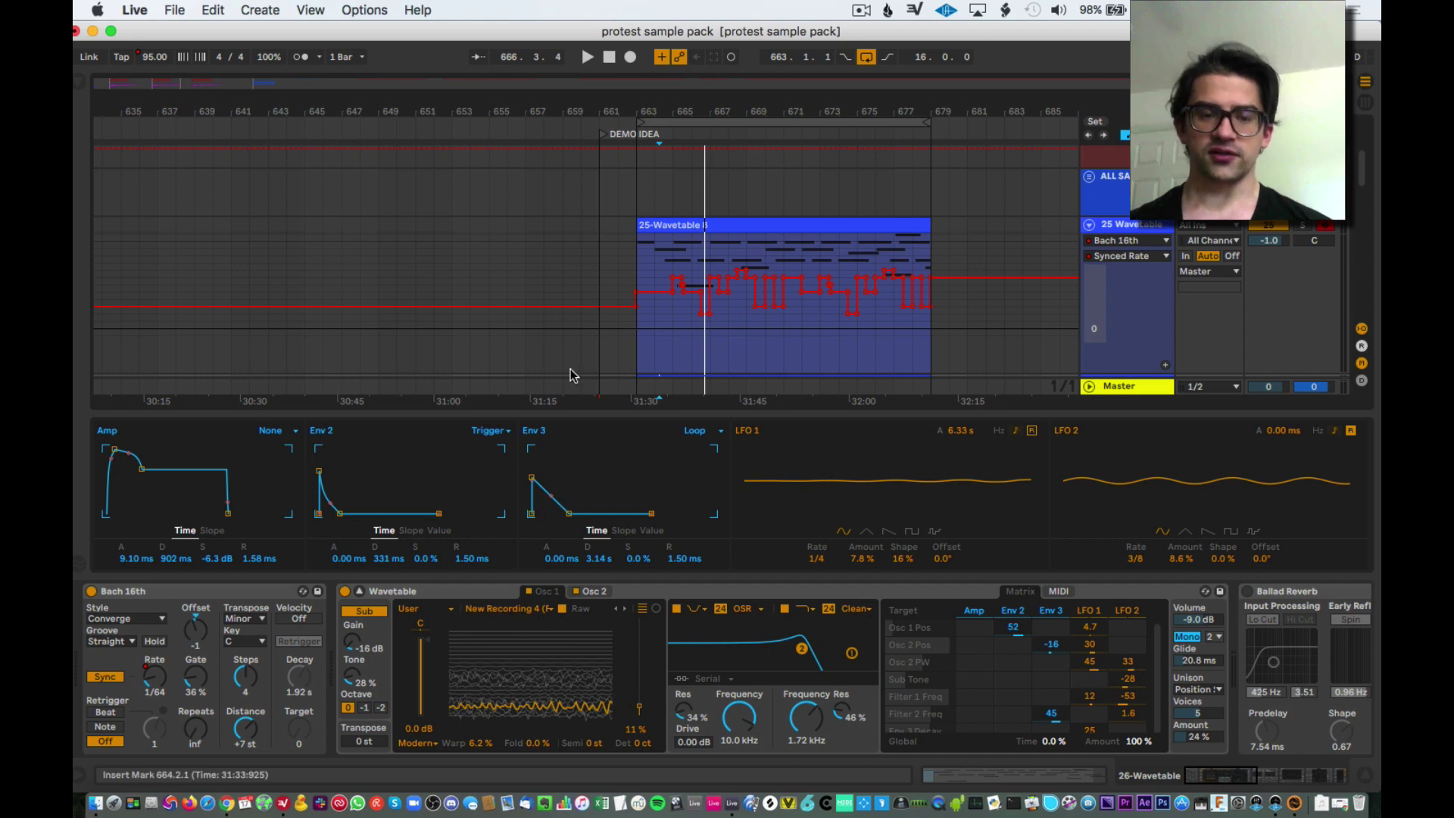
scroll(590, 261, "up", 5)
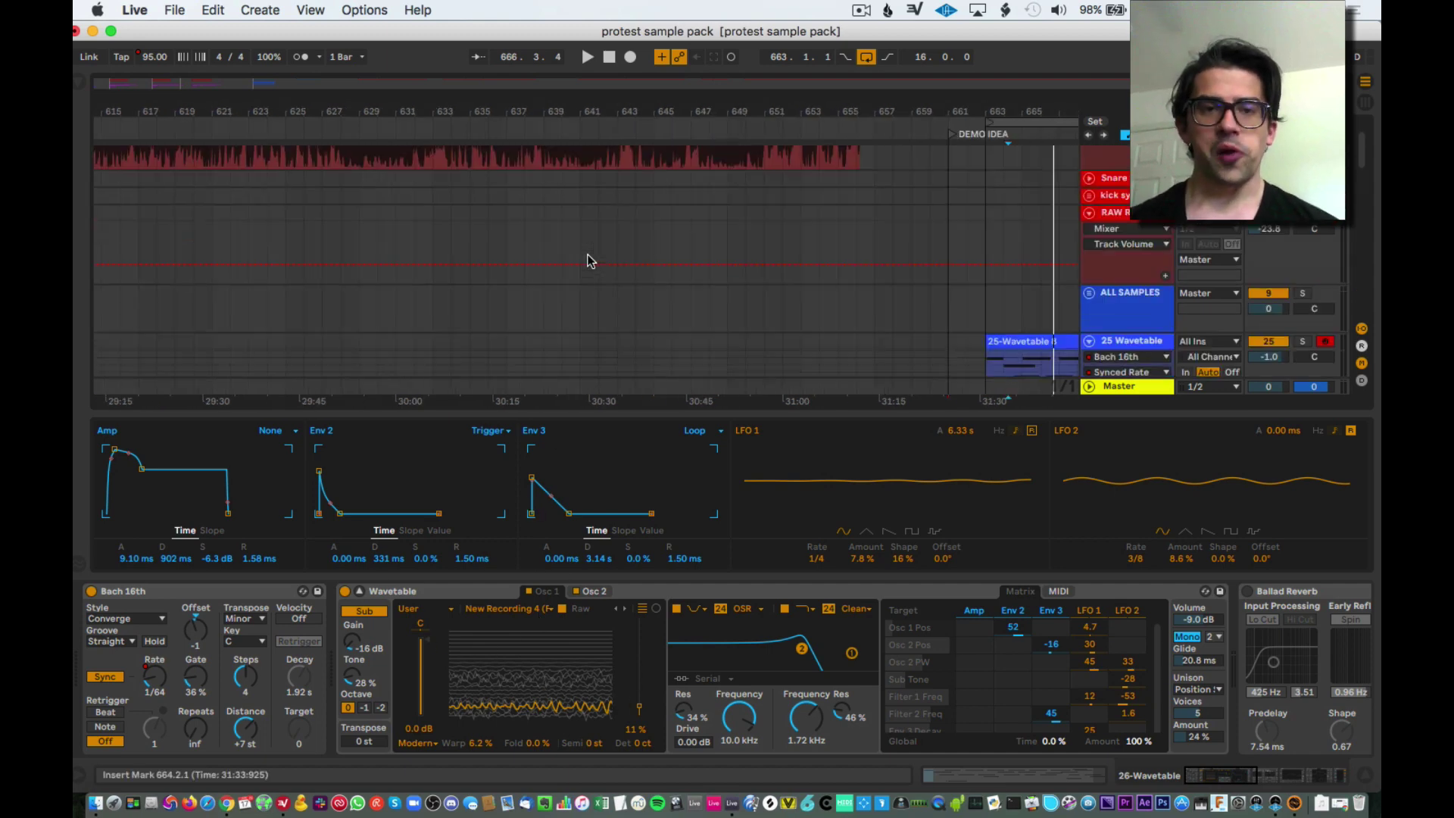
left_click(676, 224)
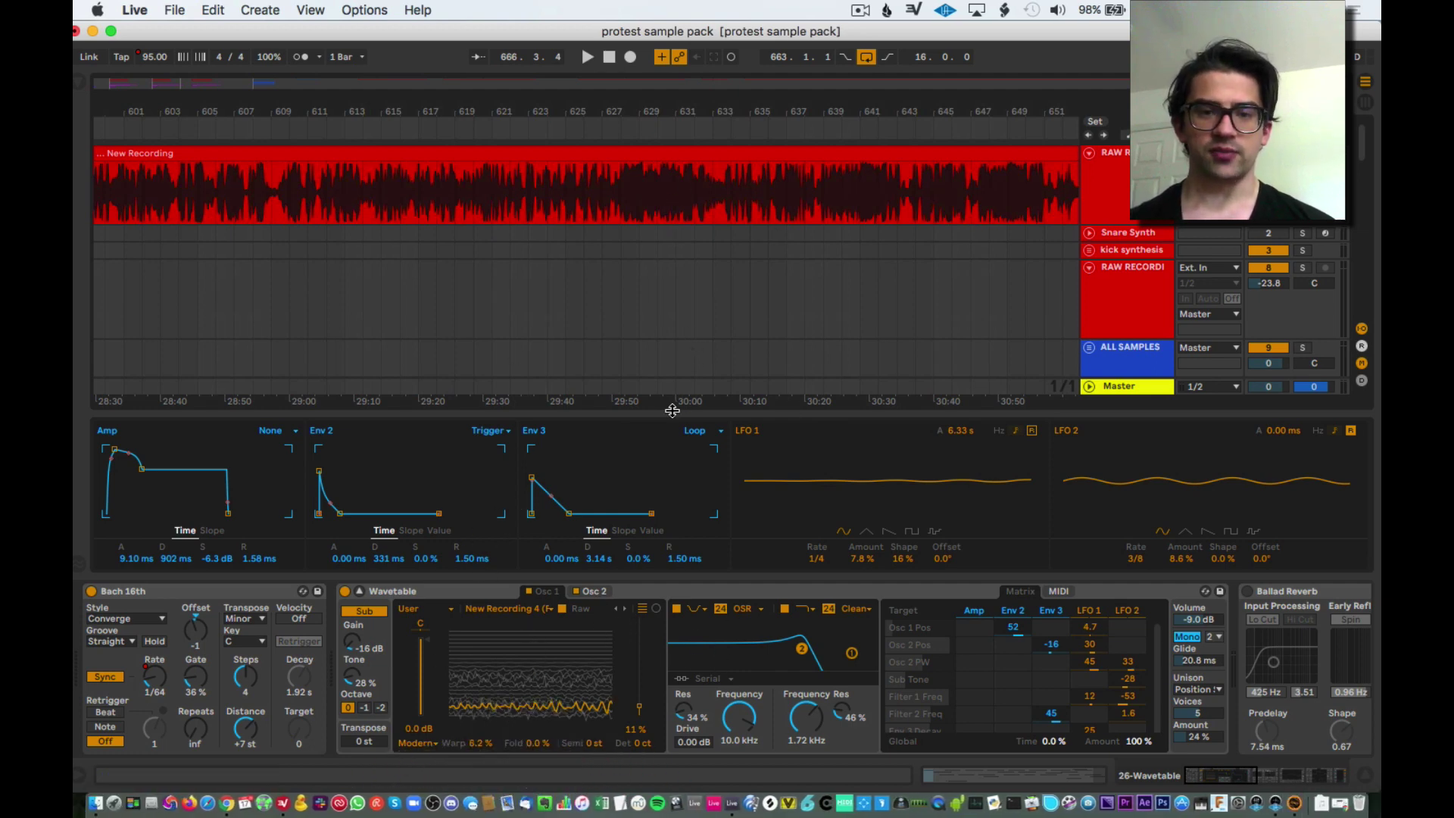
left_click_drag(672, 412, 681, 290)
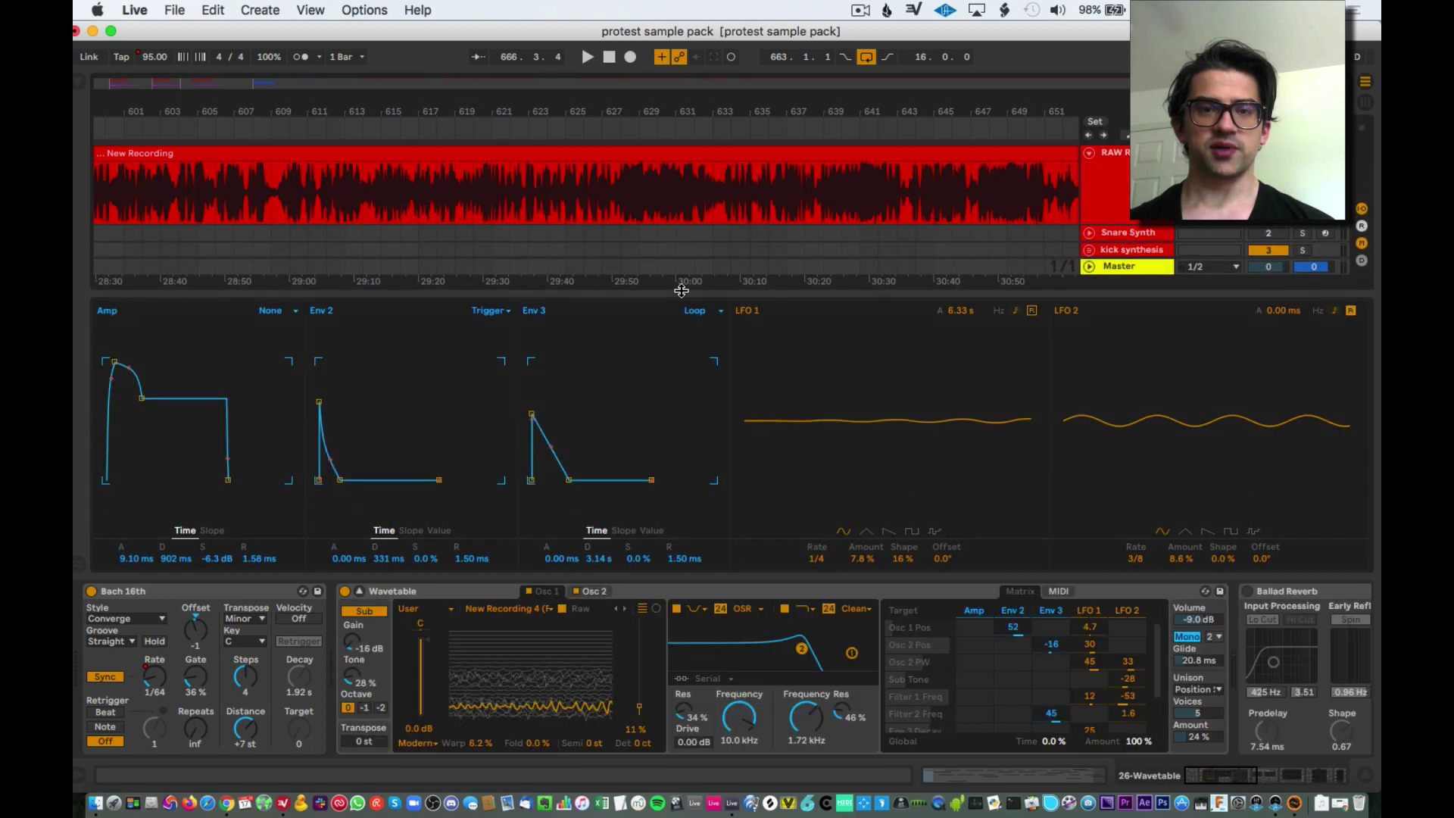
- Try to load the whole New Recording clip starting at 593.3.2 into the wavetable oscillator of 25 Wavetable
left_click(614, 168)
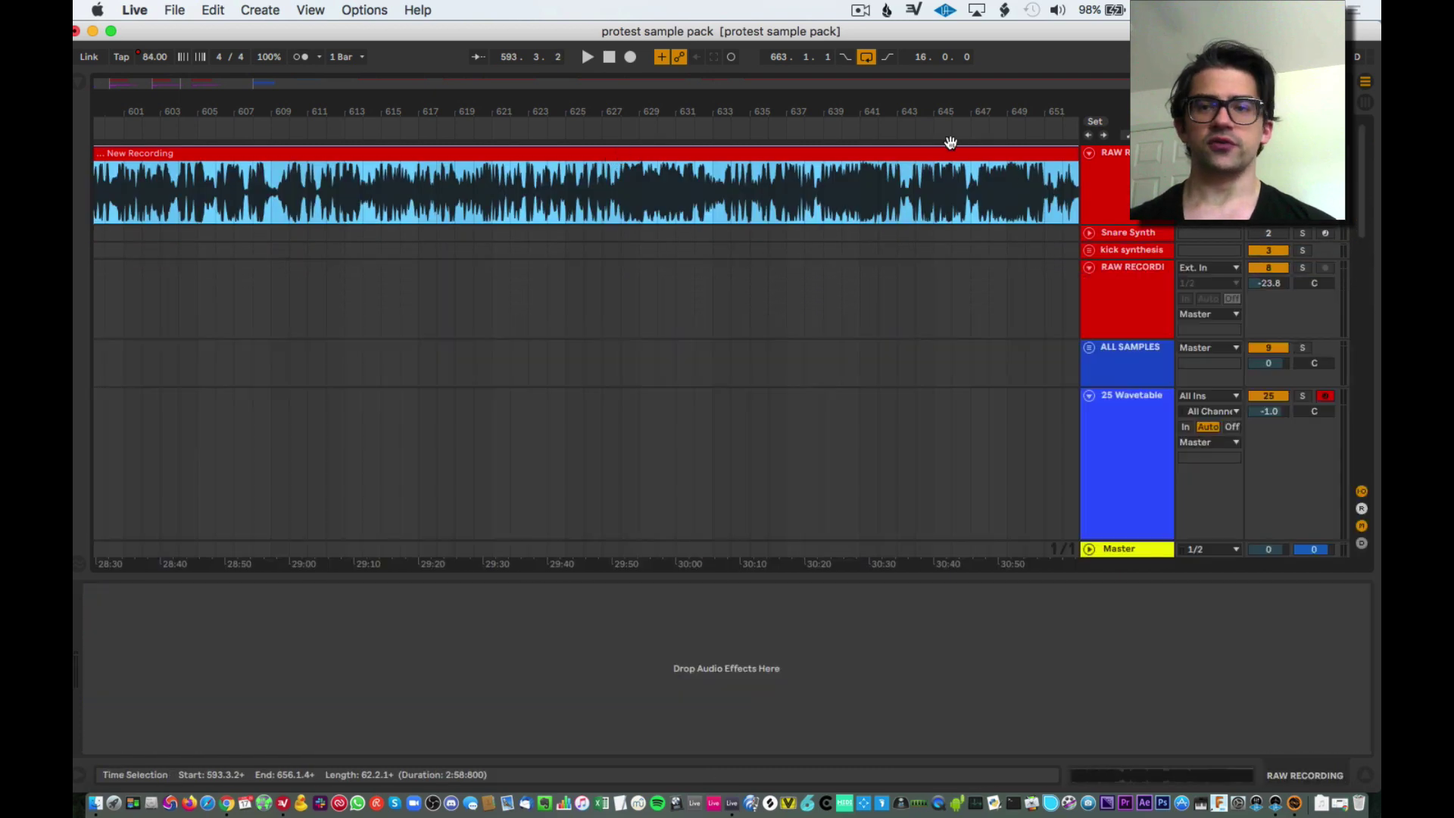
left_click(1036, 490)
key("minus")
key("minus")
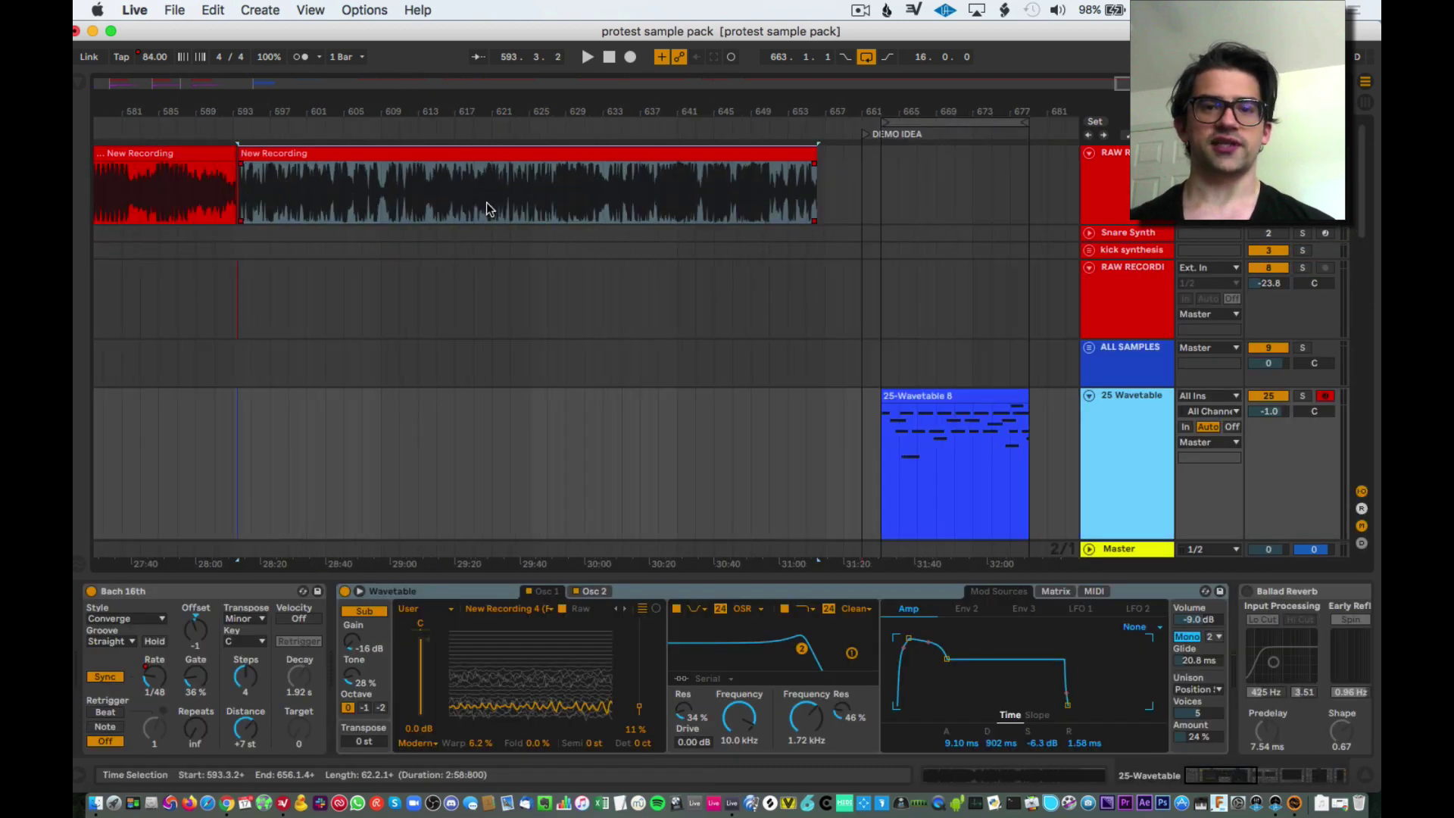
left_click(629, 195)
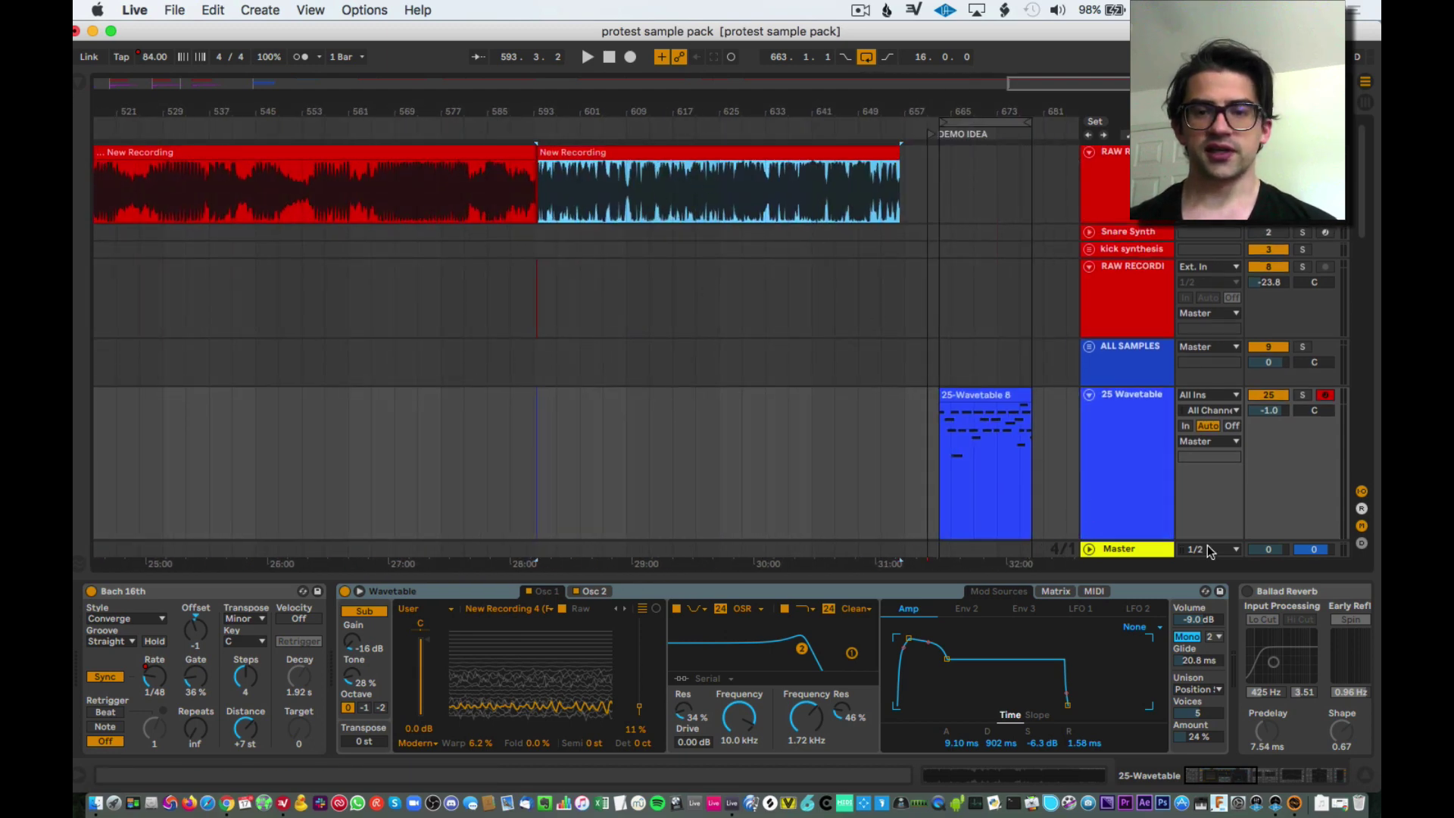
left_click(1104, 476)
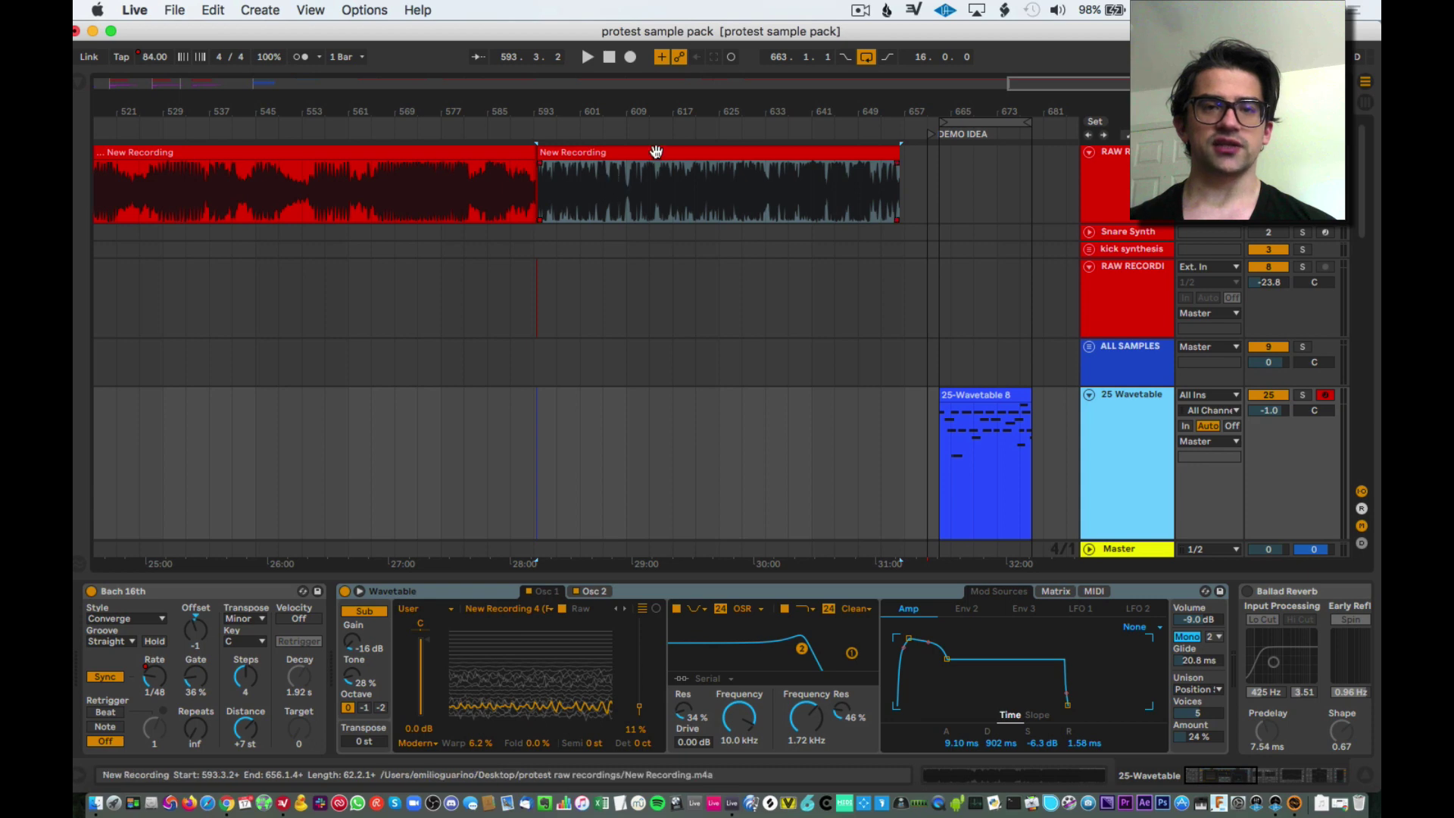
left_click_drag(652, 163, 507, 683)
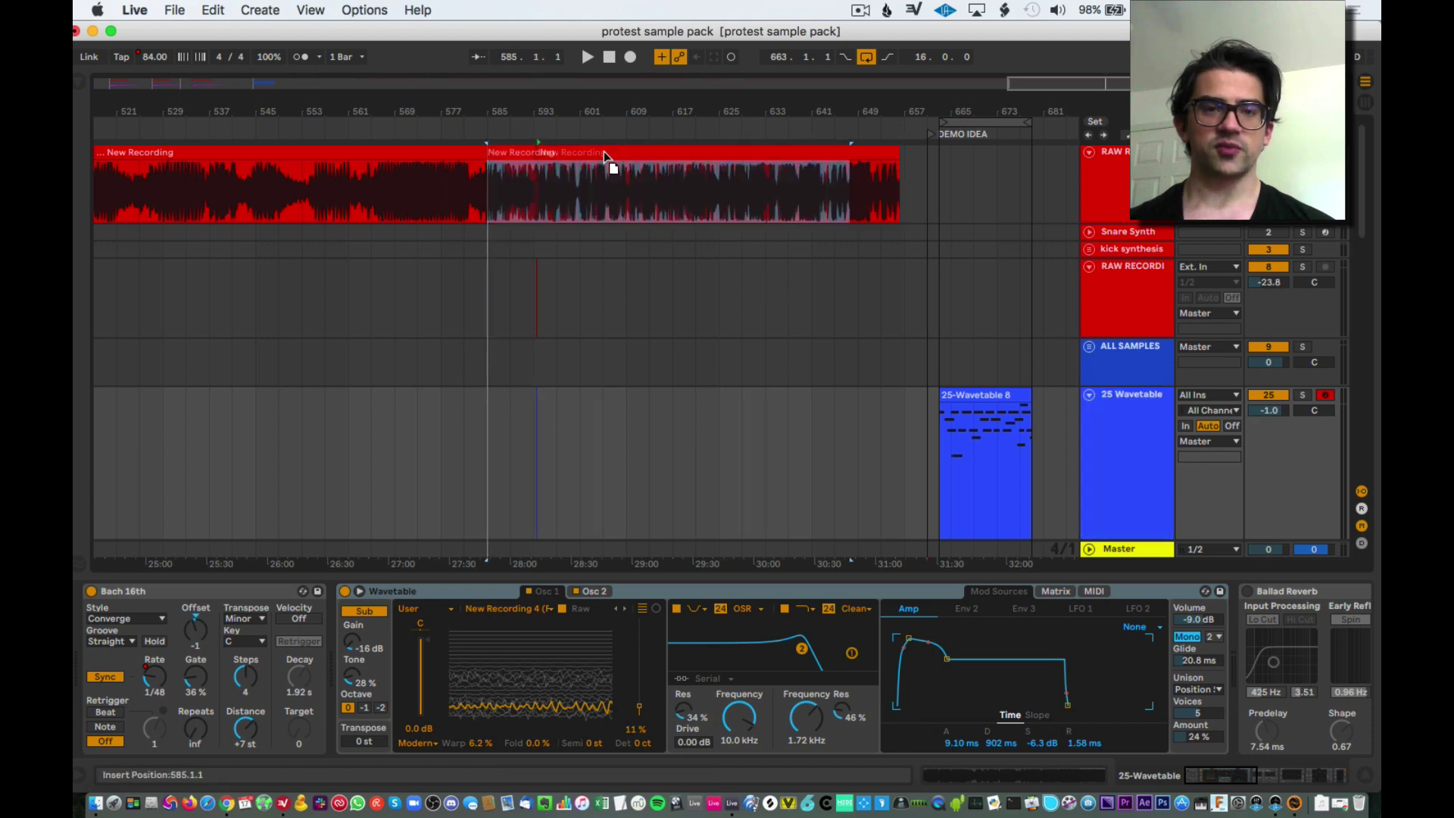
left_click(603, 152)
- Copy the New Recording excerpt from 601.1.3 to 601.2.1 onto the lower RAW RECORDI track at the same position
scroll(625, 239, "up", 15)
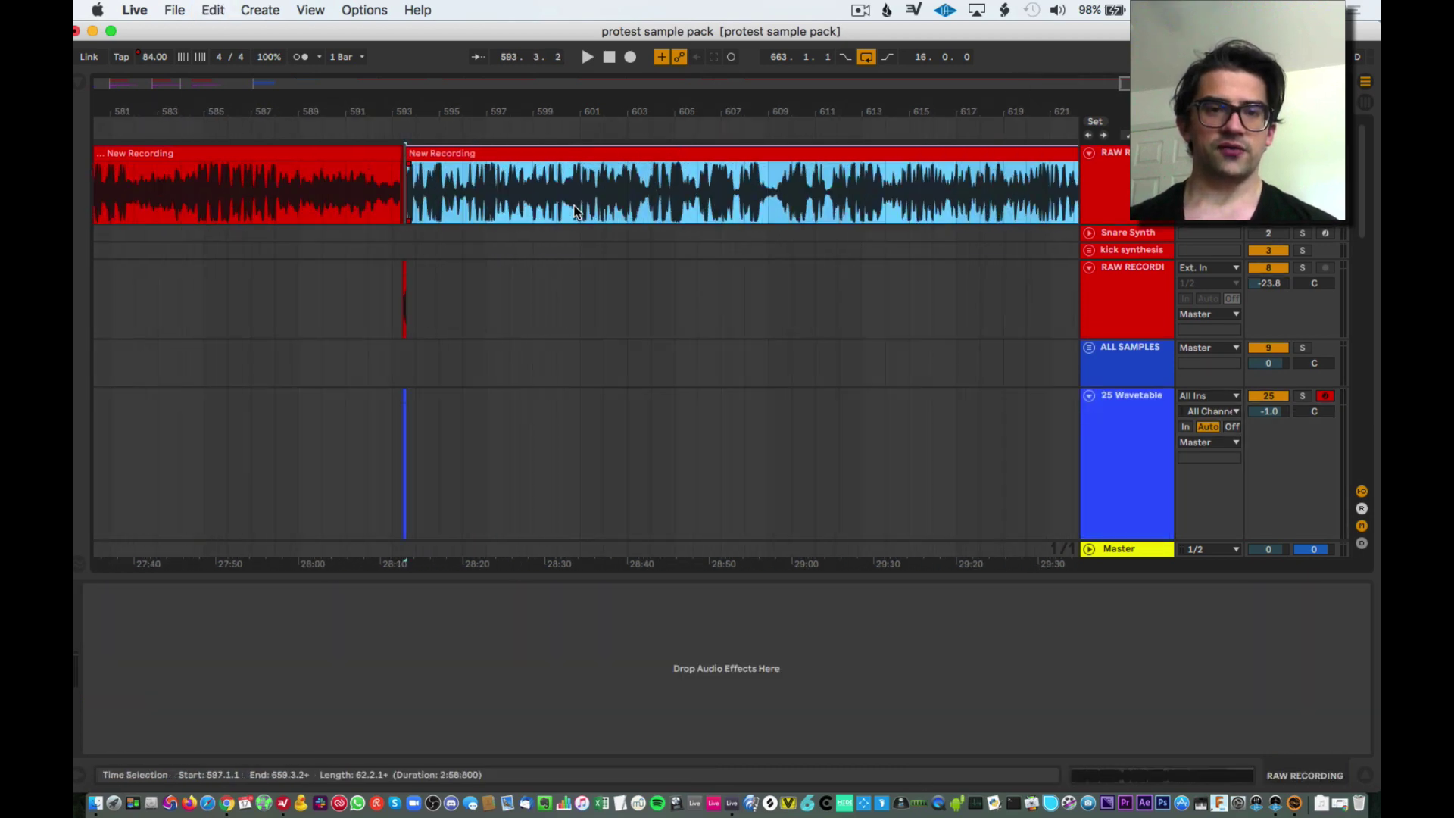
left_click_drag(532, 214, 604, 218)
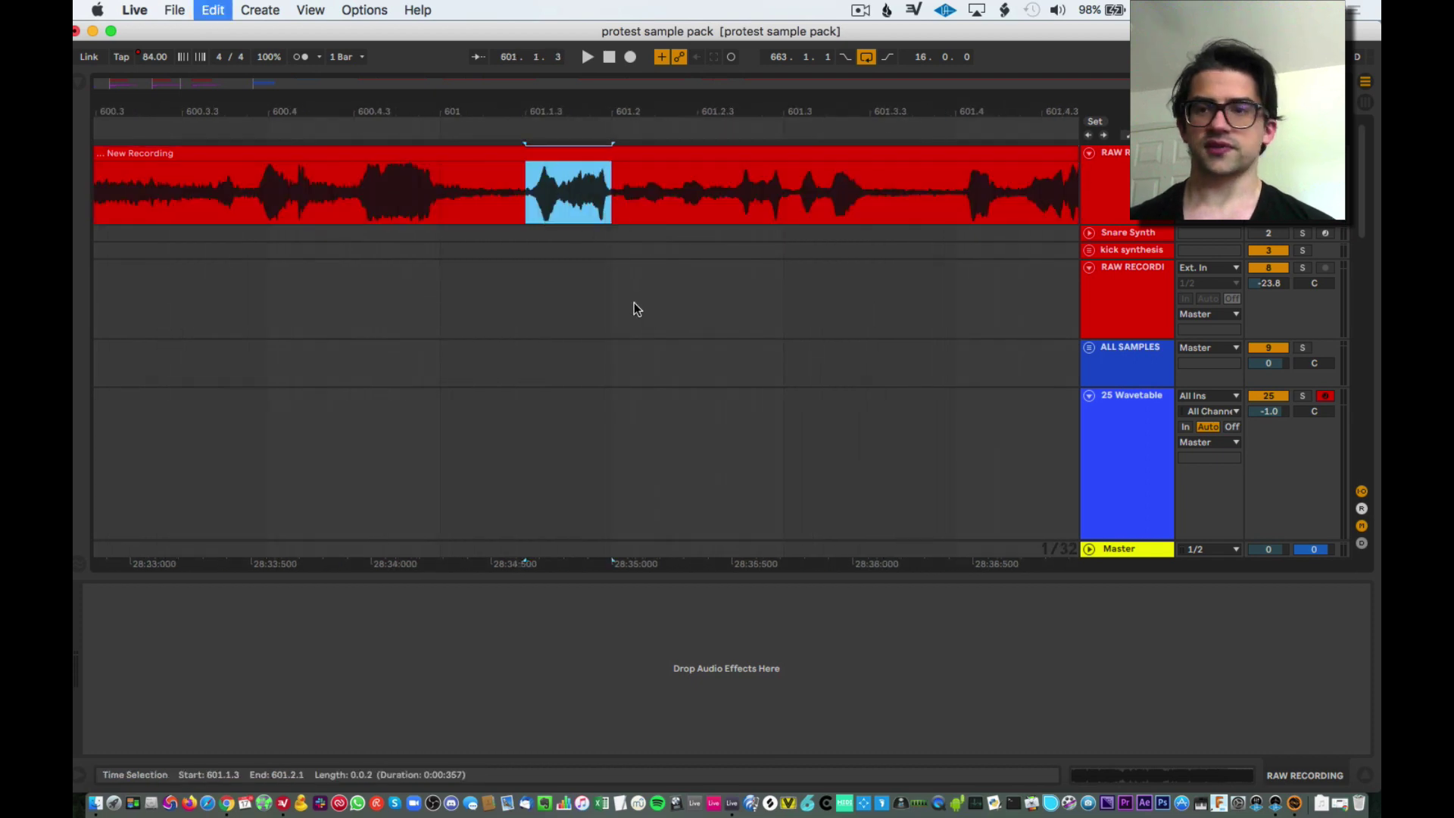
left_click(526, 315)
key("super+v")
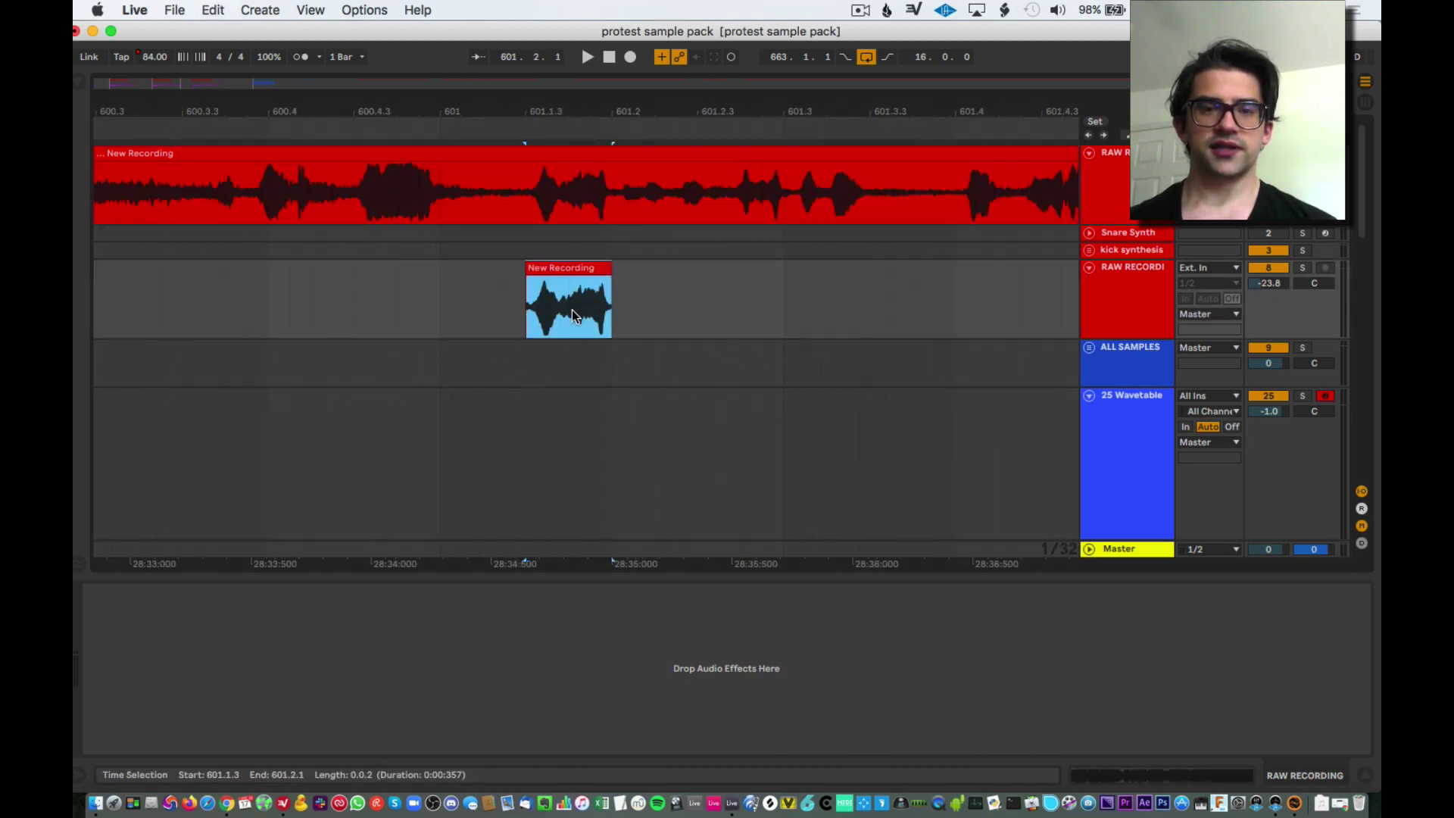
- Crop the short New Recording excerpt at 601.1.3 on the lower RAW RECORDI track
left_click(1126, 435)
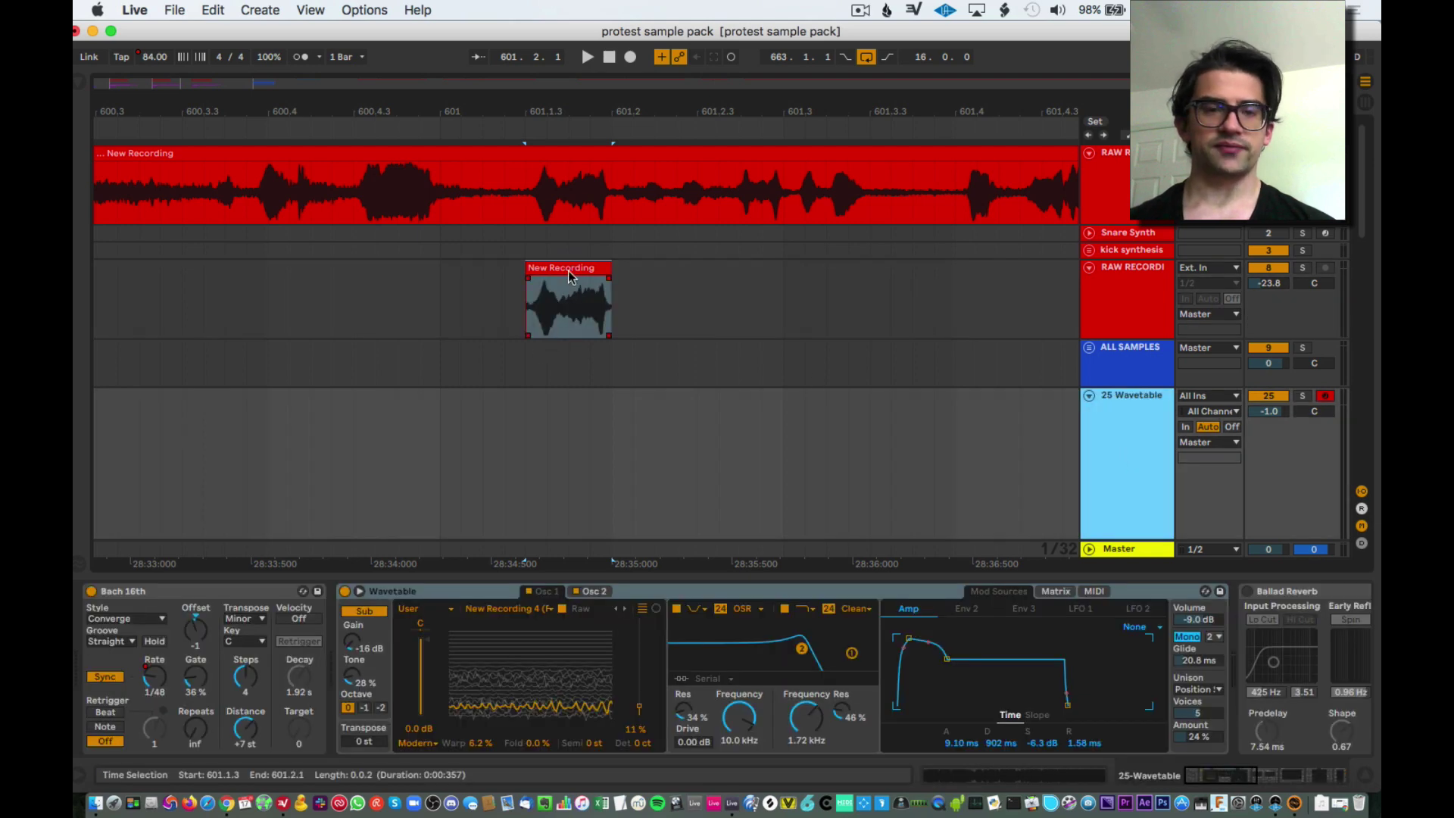
mouse_move(570, 277)
left_mouse_down()
mouse_move(516, 691)
mouse_move(575, 352)
mouse_move(562, 303)
mouse_move(600, 283)
left_mouse_up()
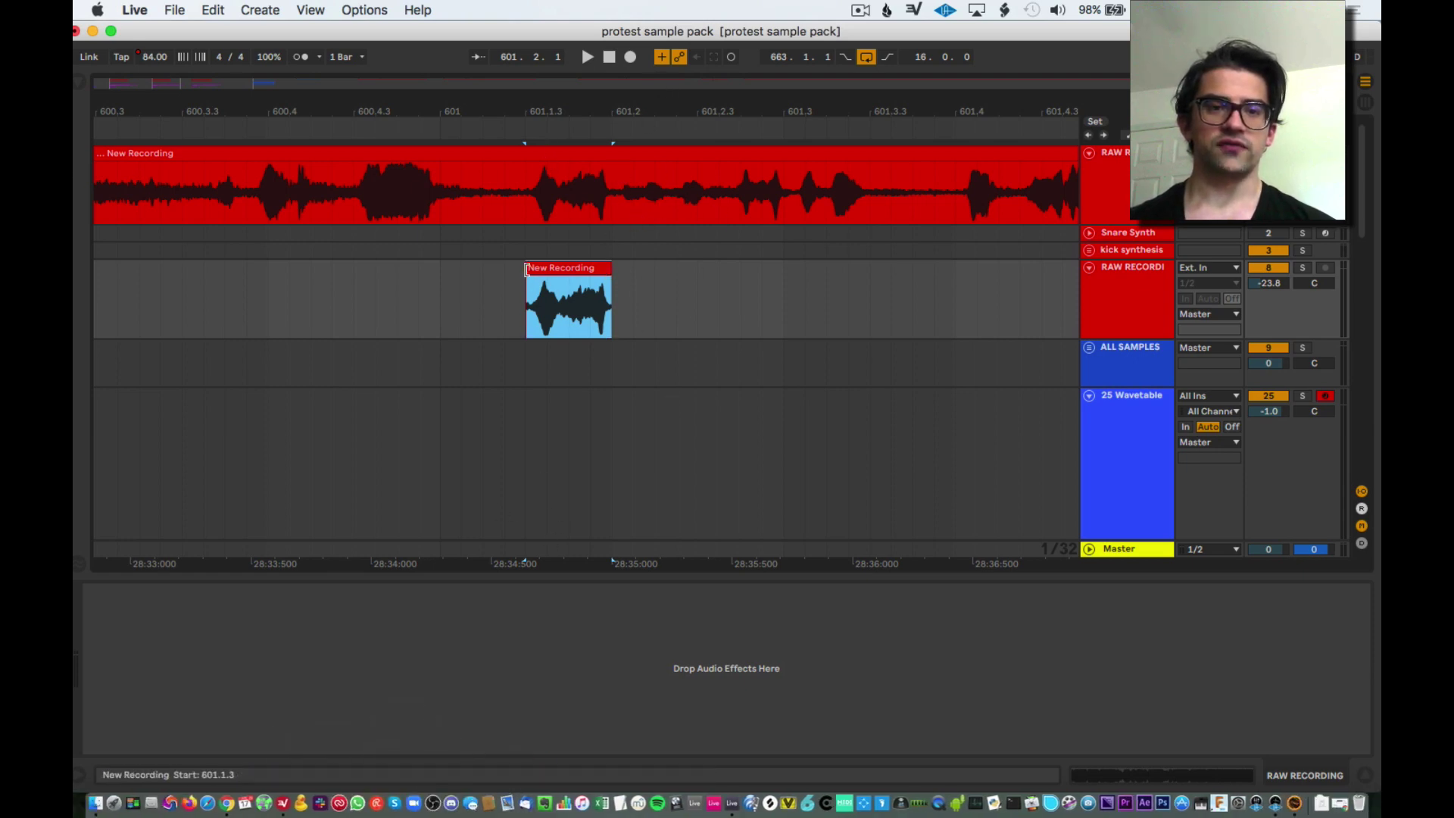
mouse_move(526, 274)
left_mouse_down()
mouse_move(216, 259)
mouse_move(528, 265)
left_mouse_up()
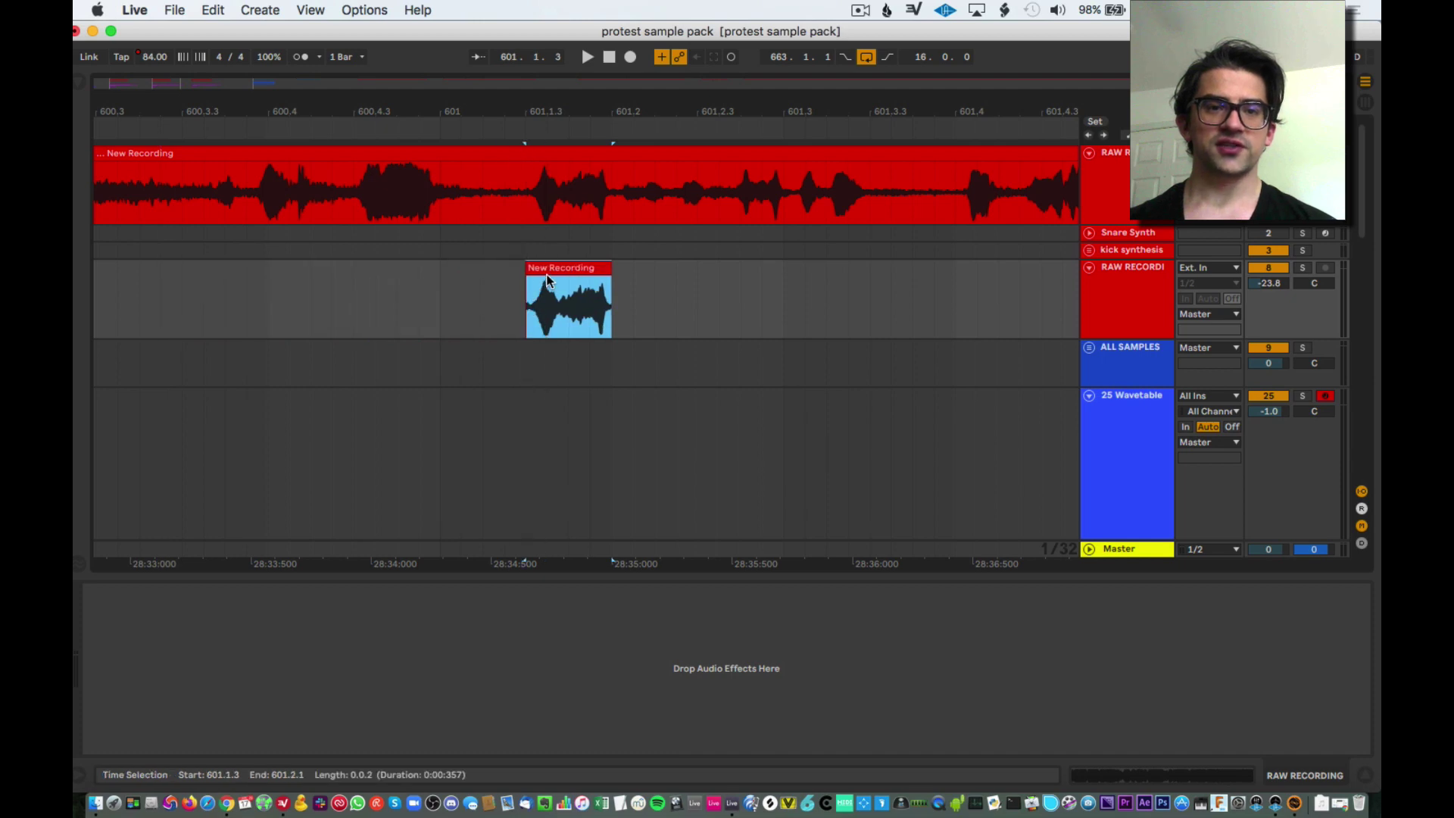
right_click(549, 265)
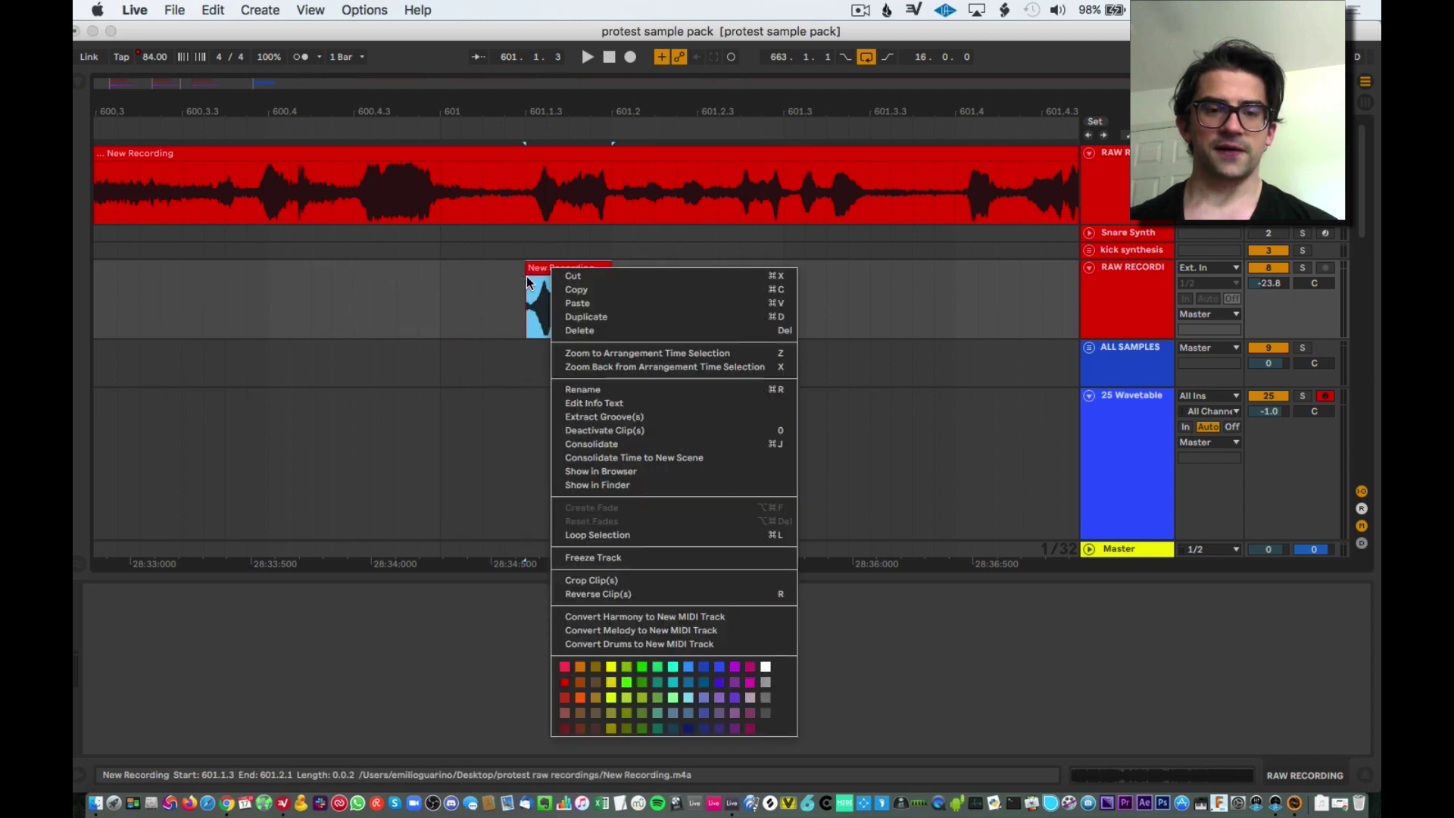
left_click(617, 580)
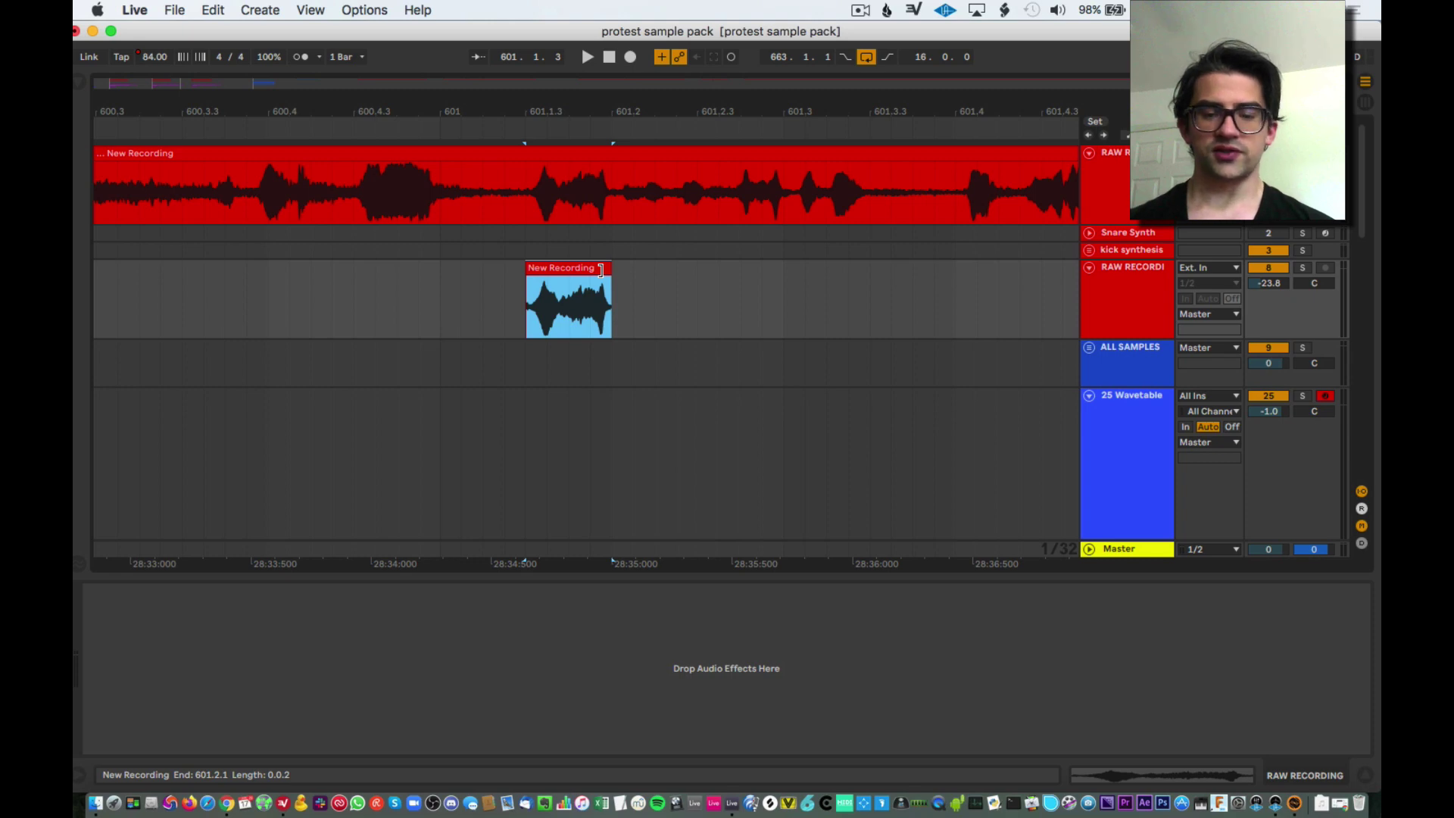
- Load the cropped excerpt as the user wavetable of Osc 2 in 25 Wavetable and check the oscillators
left_click(1032, 404)
left_click(580, 292)
left_click_drag(580, 292, 542, 673)
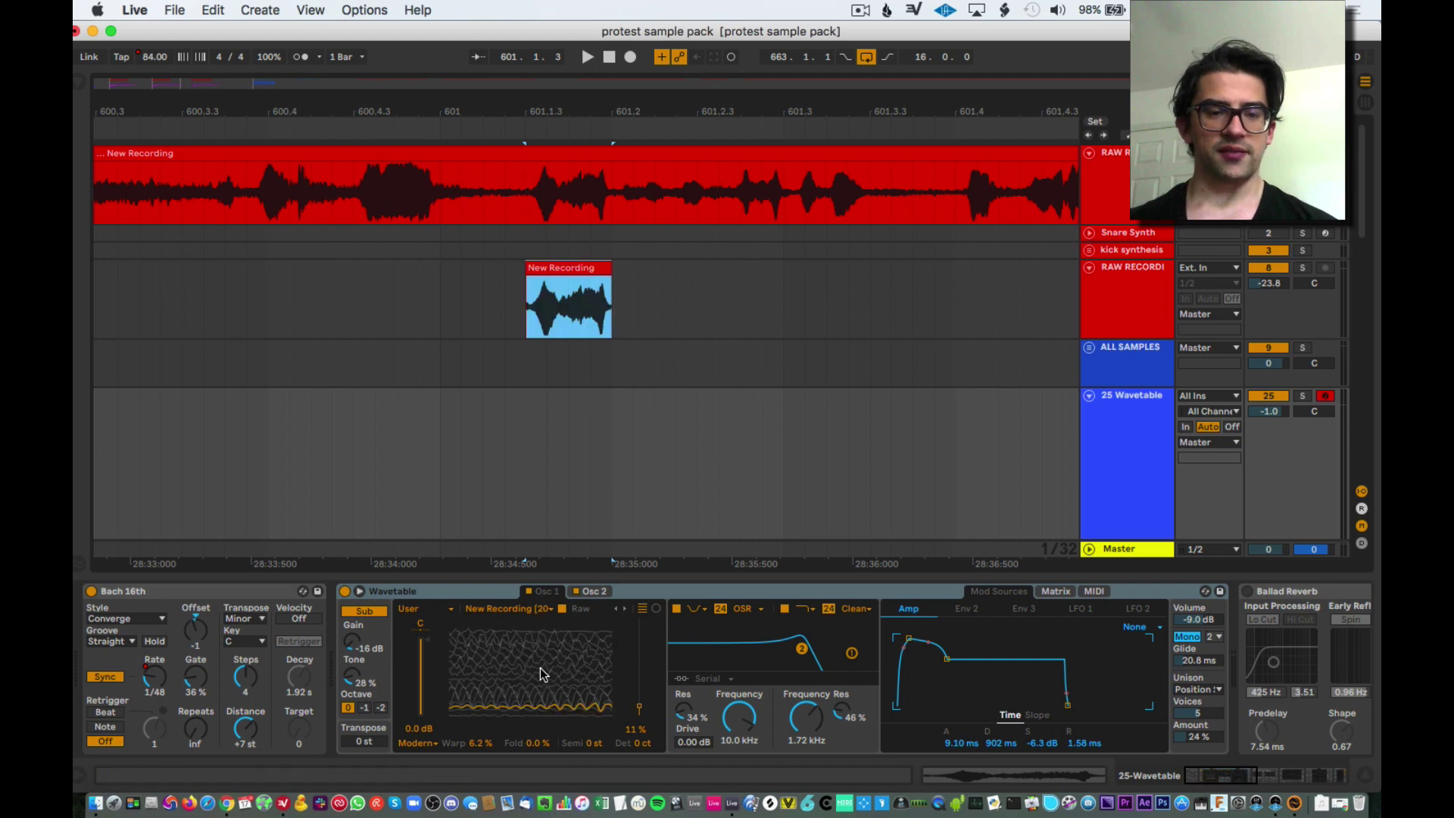
left_click(594, 593)
left_click(546, 596)
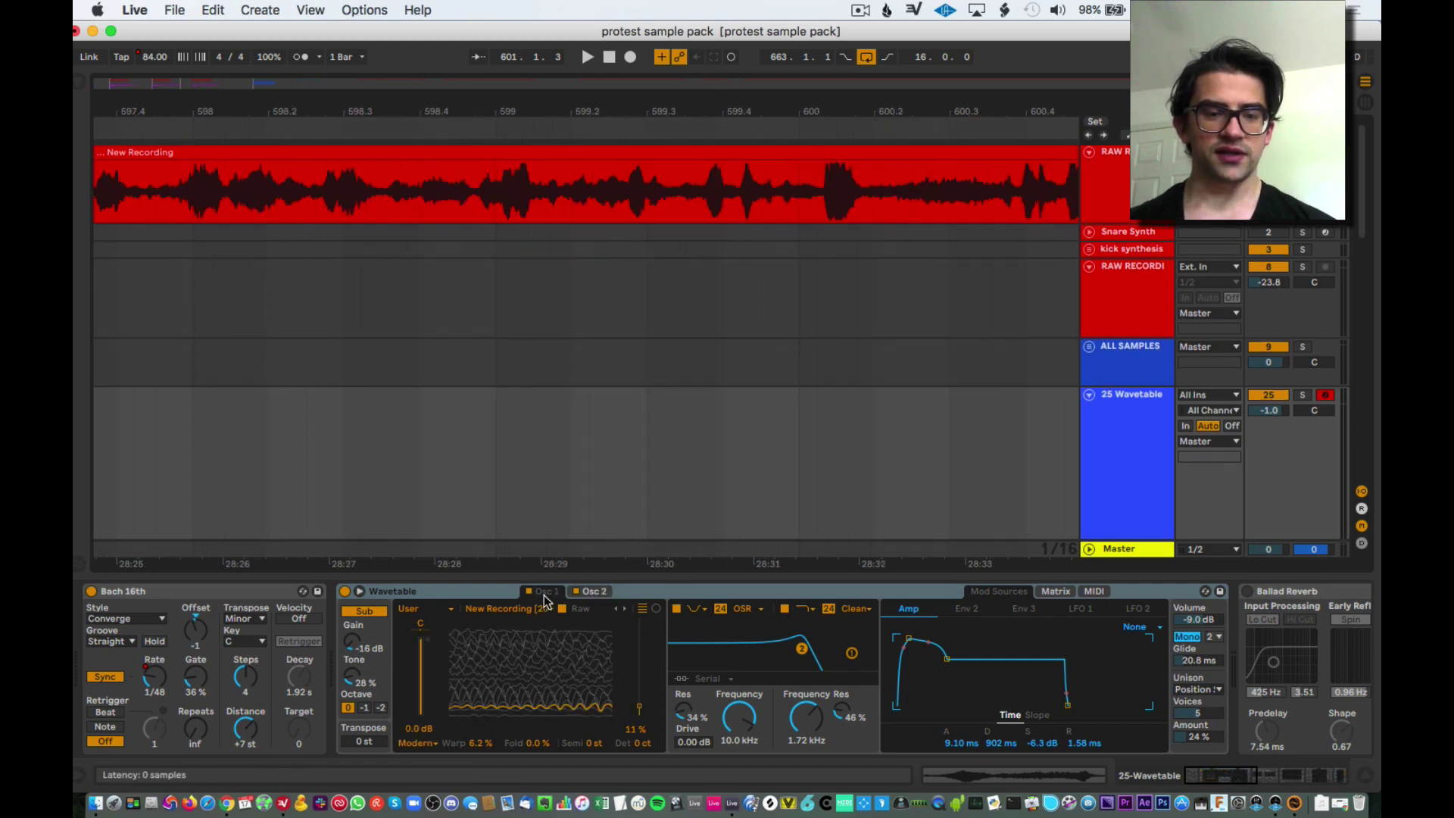
- Copy the recording excerpt from 599.1.4 to 599.2.3 onto the lower RAW RECORDI track, then delete that copy
left_click(642, 338)
left_click_drag(552, 211, 609, 206)
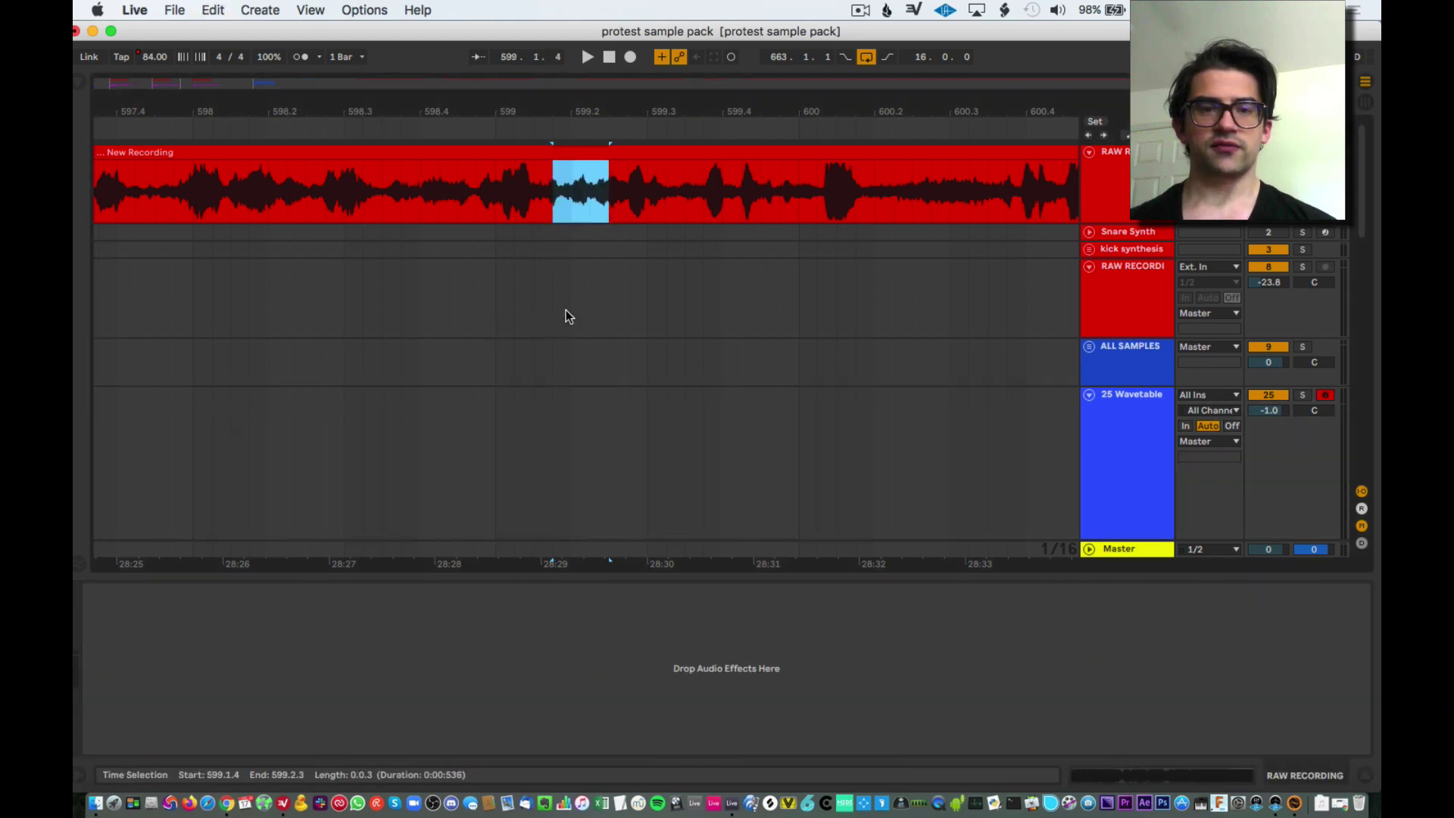
left_click(566, 310)
key("cmd+v")
left_click(566, 202)
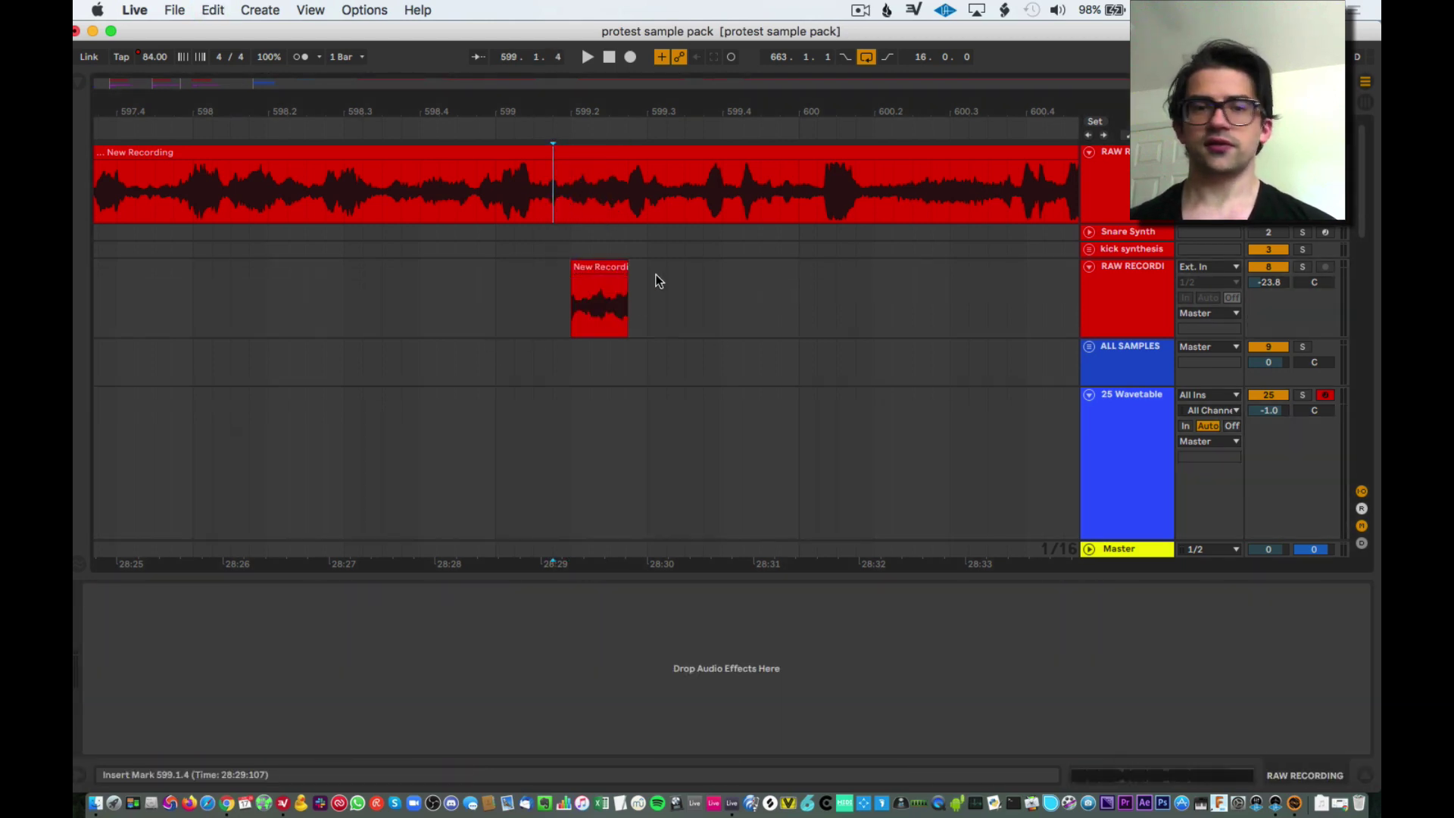
left_click(600, 266)
scroll(583, 254, "left", 2)
key("Delete")
- Audition the raw New Recording from 598.3.2, 598.1.3 and 597.1.1
left_click(418, 200)
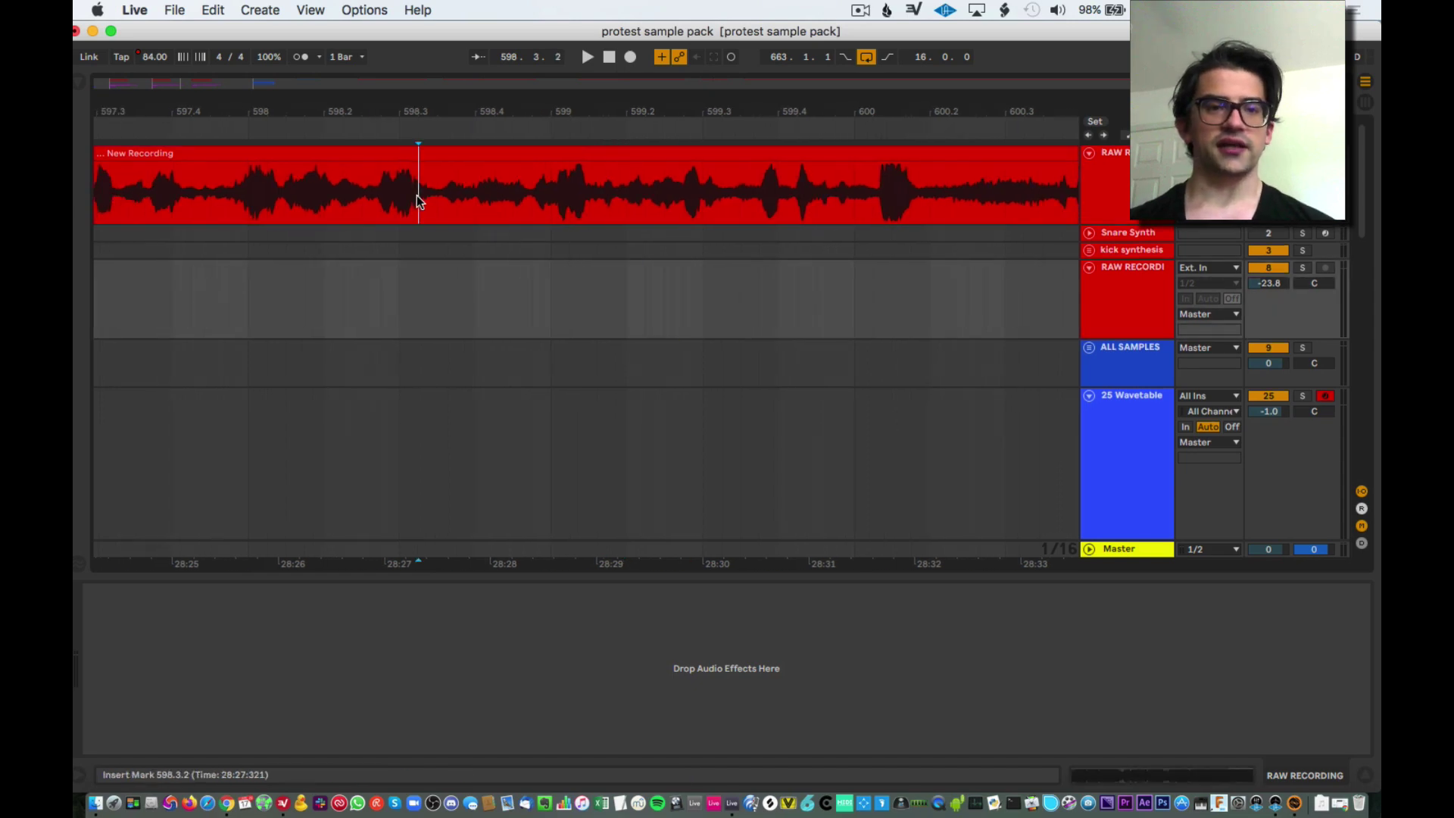
key("space")
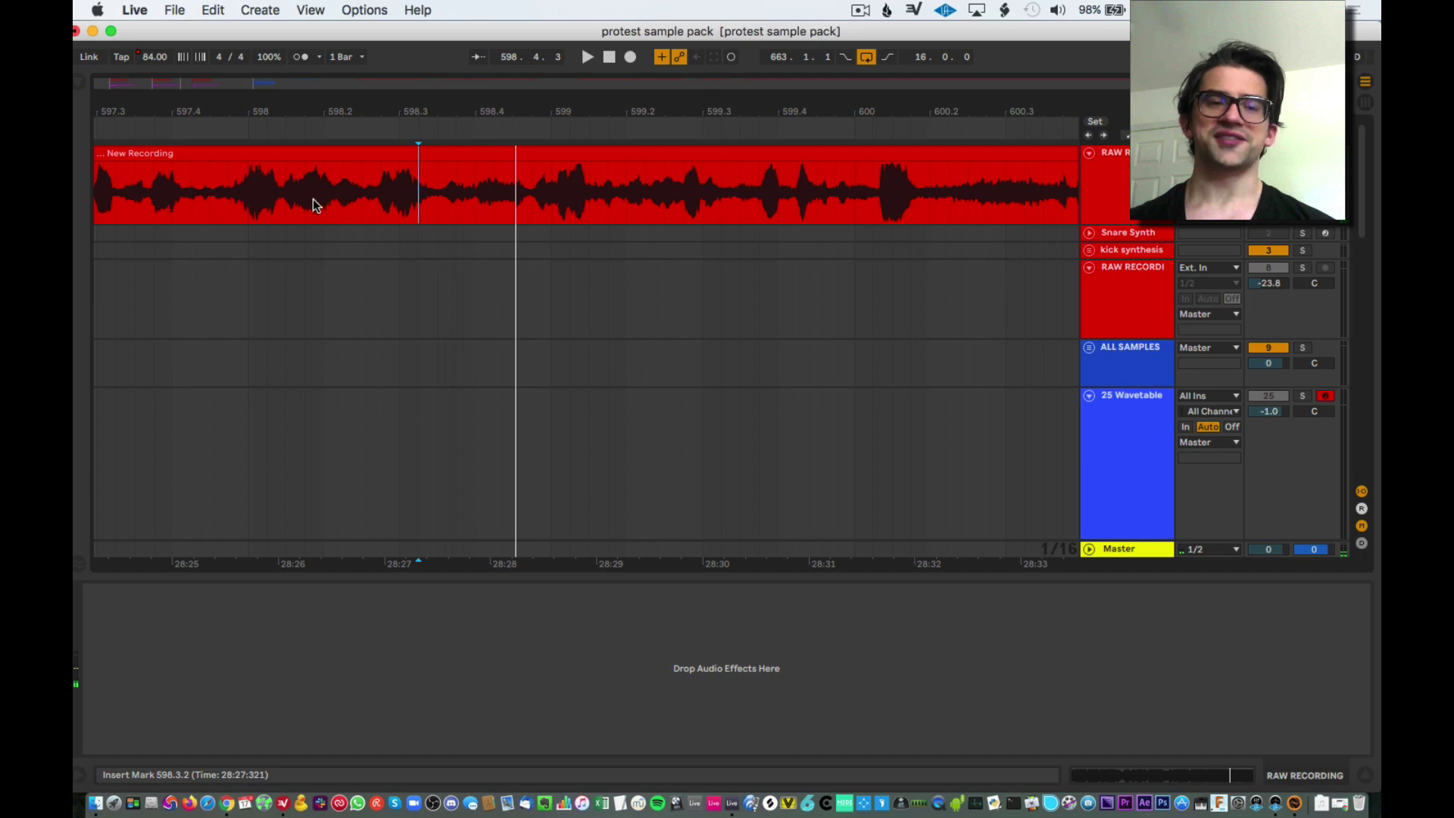
left_click(292, 196)
left_click(292, 195)
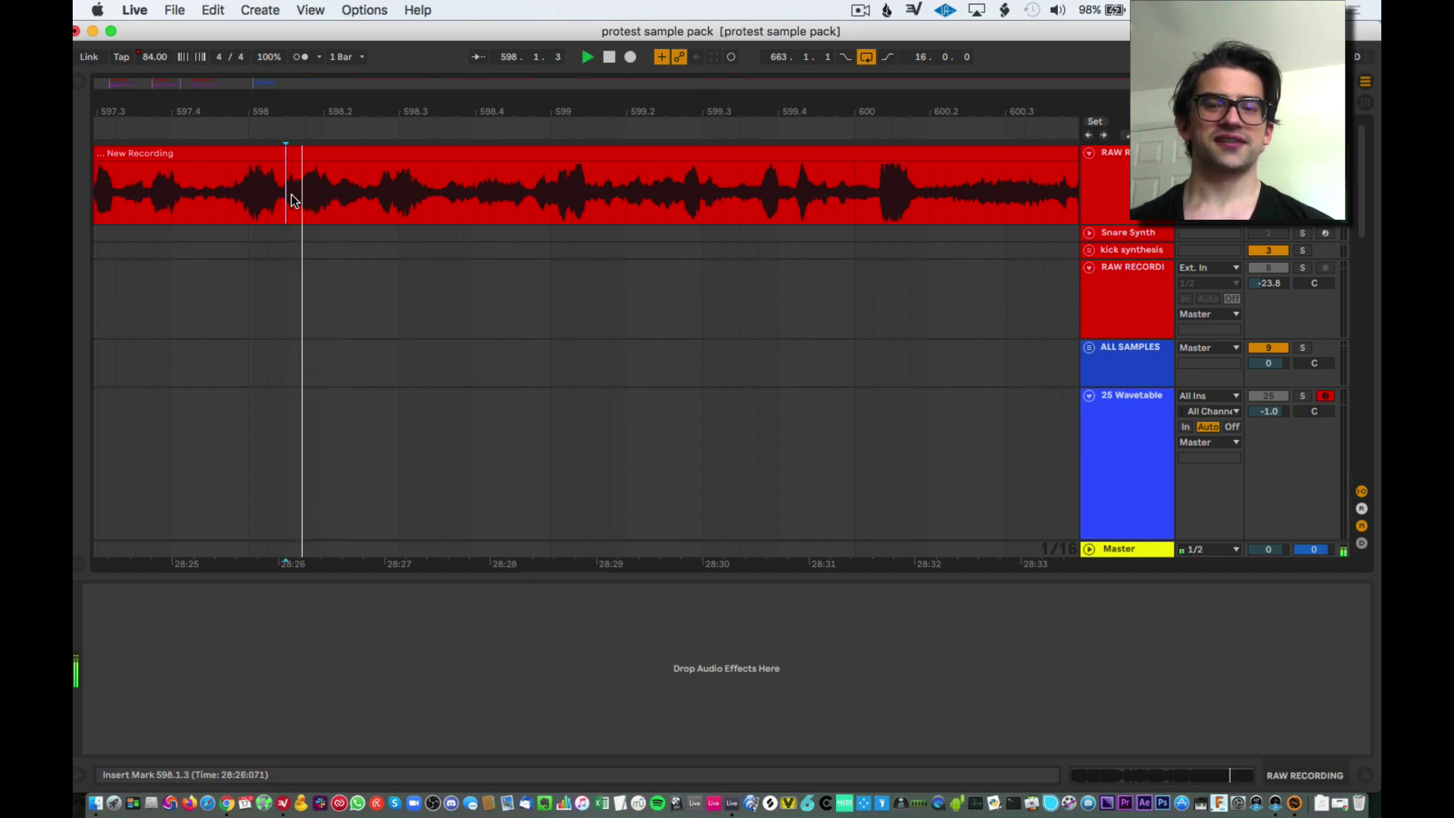
scroll(788, 219, "left", 10)
left_click(539, 196)
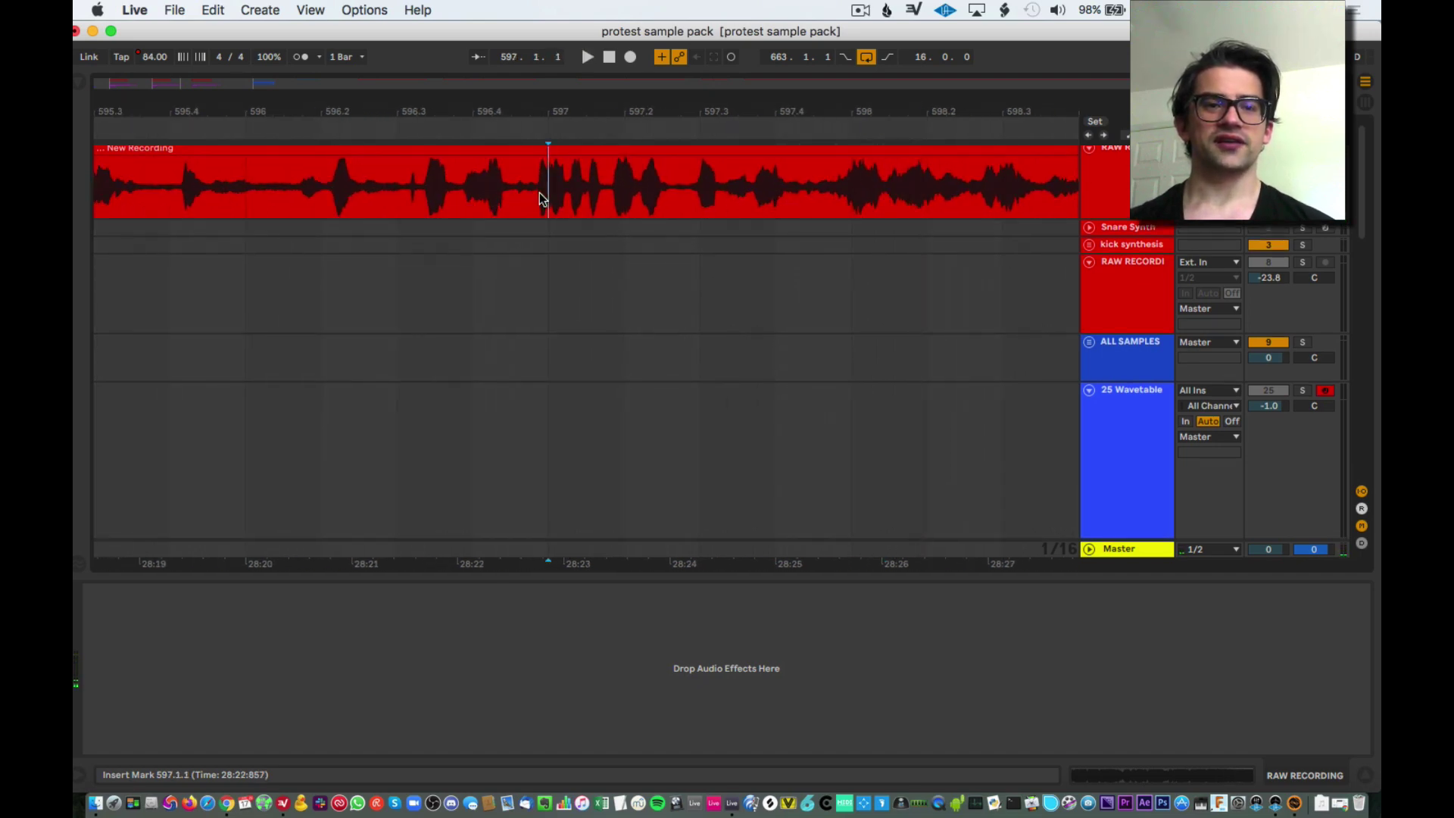
key("space")
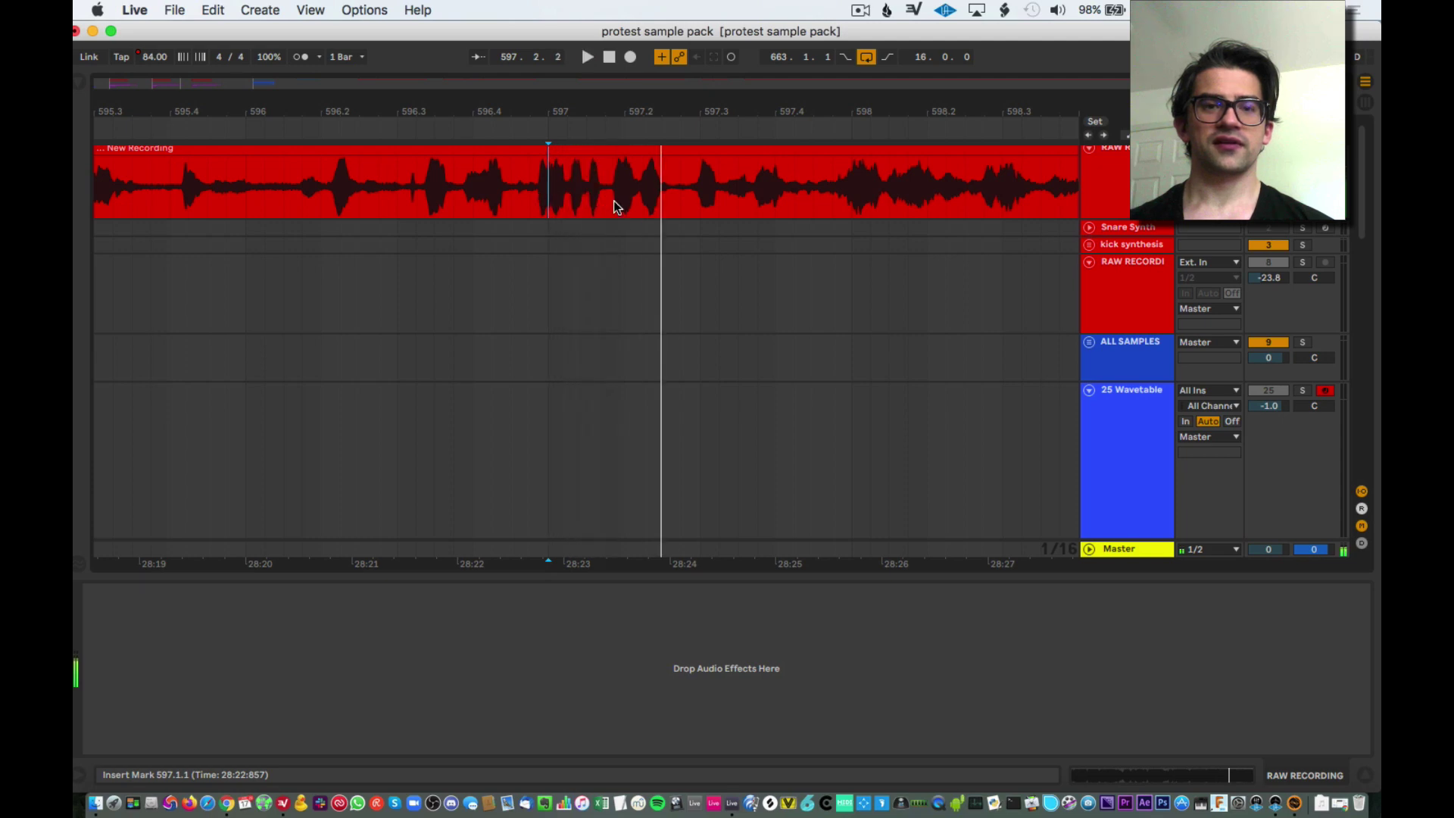
key("space")
- Play the raw recording repeatedly from 597.1.3 and 597.1.2 to locate the start of a usable phrase
left_click_drag(606, 203, 640, 208)
left_click(582, 198)
key("space")
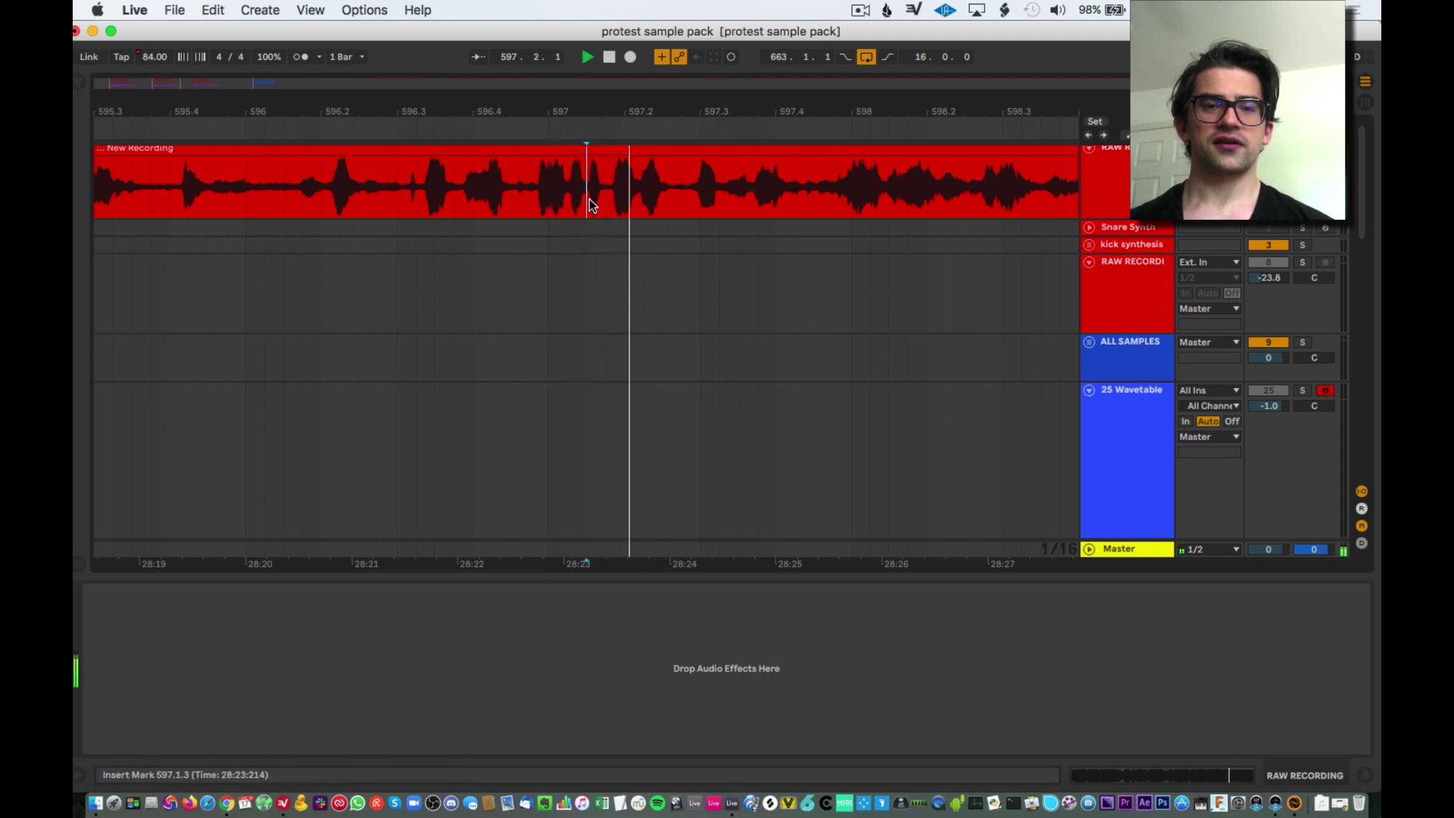
key("space")
key("space")
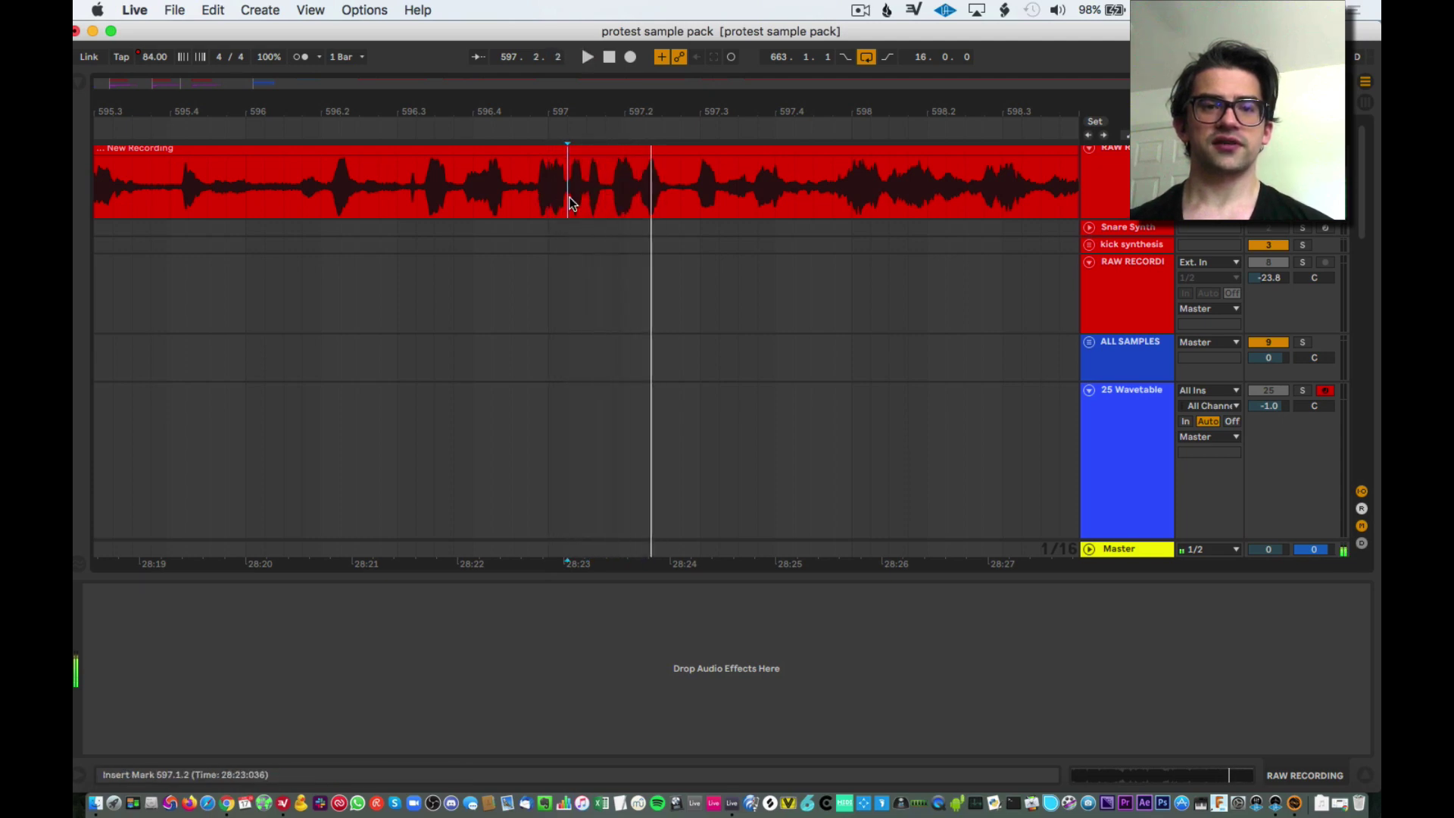
key("space")
key("space")
key("space")
- Copy the excerpt from 597.1.2 to 597.2.3 onto the lower RAW RECORDI track at 597.1.3 and consolidate it
left_click_drag(570, 203, 646, 213)
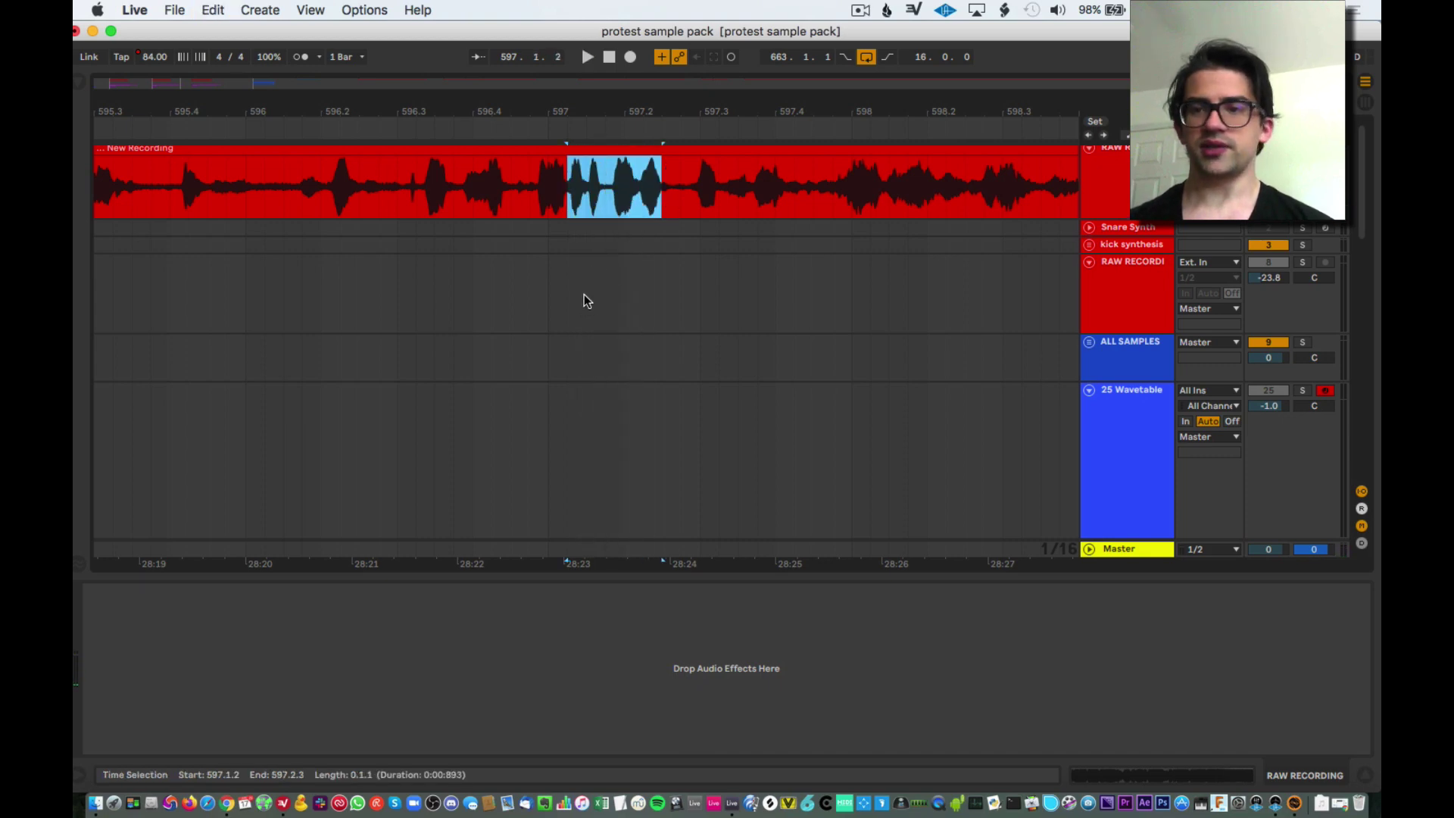
left_click_drag(560, 312, 642, 283)
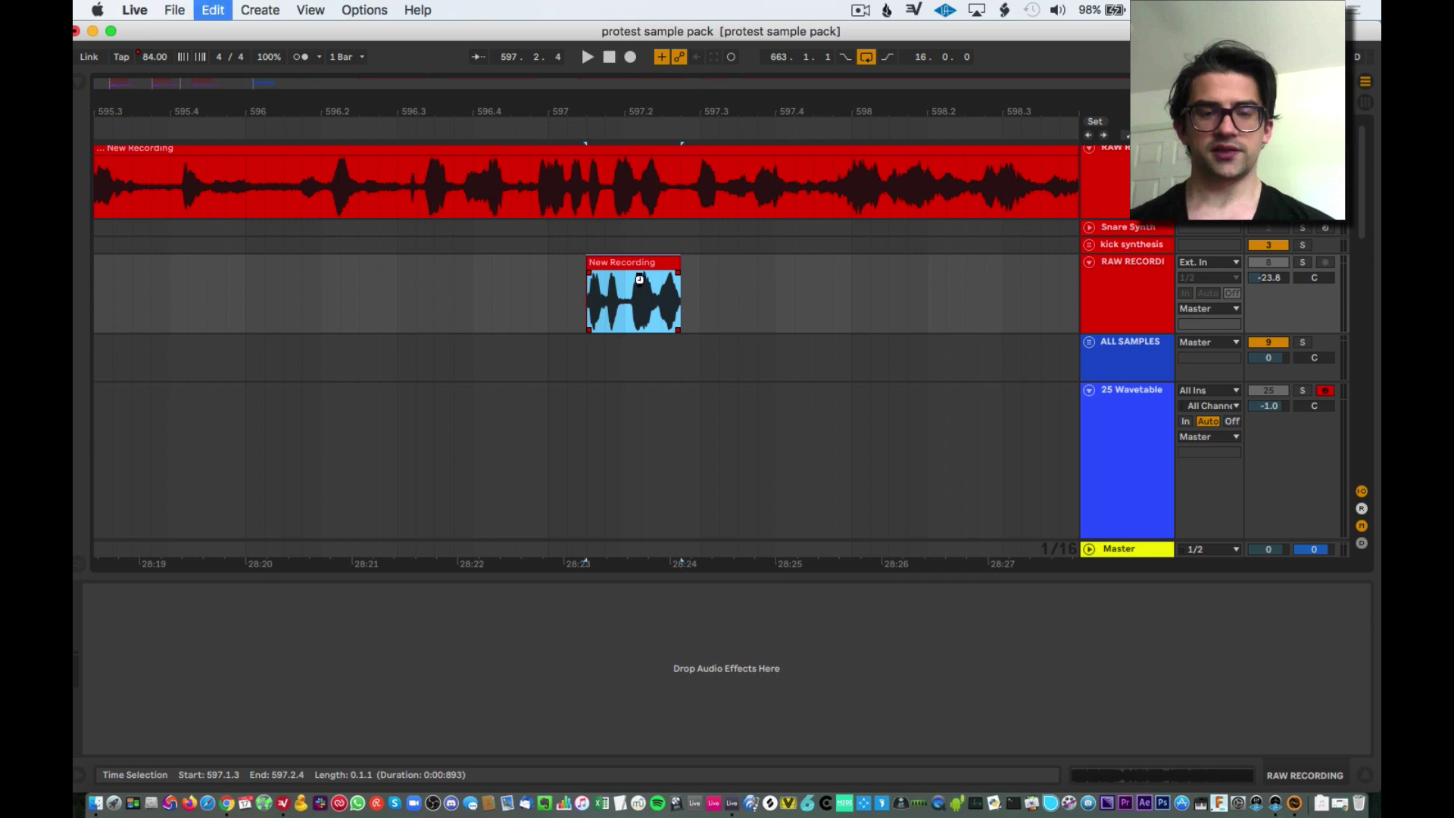
key("super+j")
- Load the consolidated excerpt at 597.1.3 into Osc 2 of the 25 Wavetable track's instrument and play the excerpt
left_click(1145, 423)
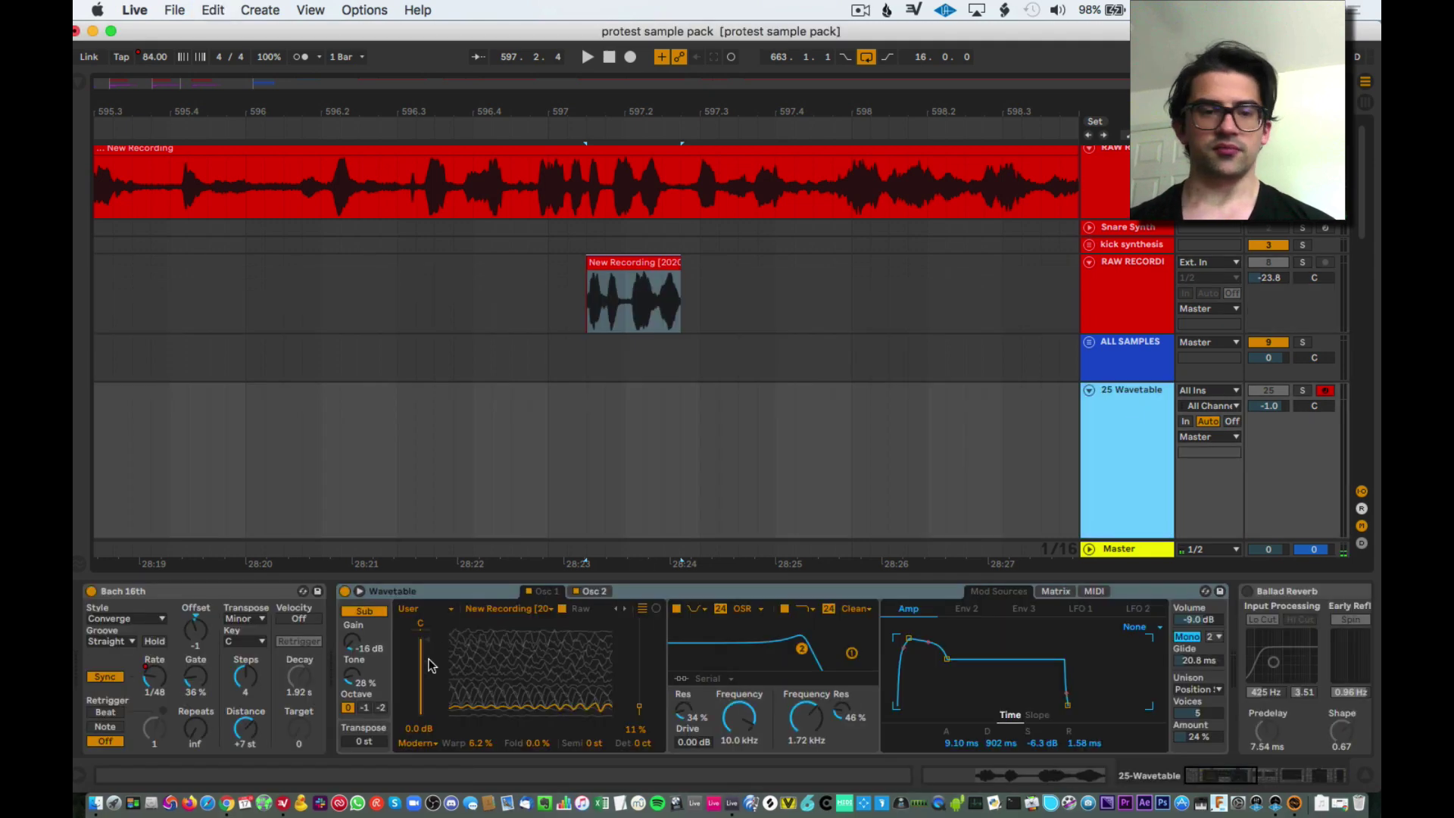
left_click(595, 591)
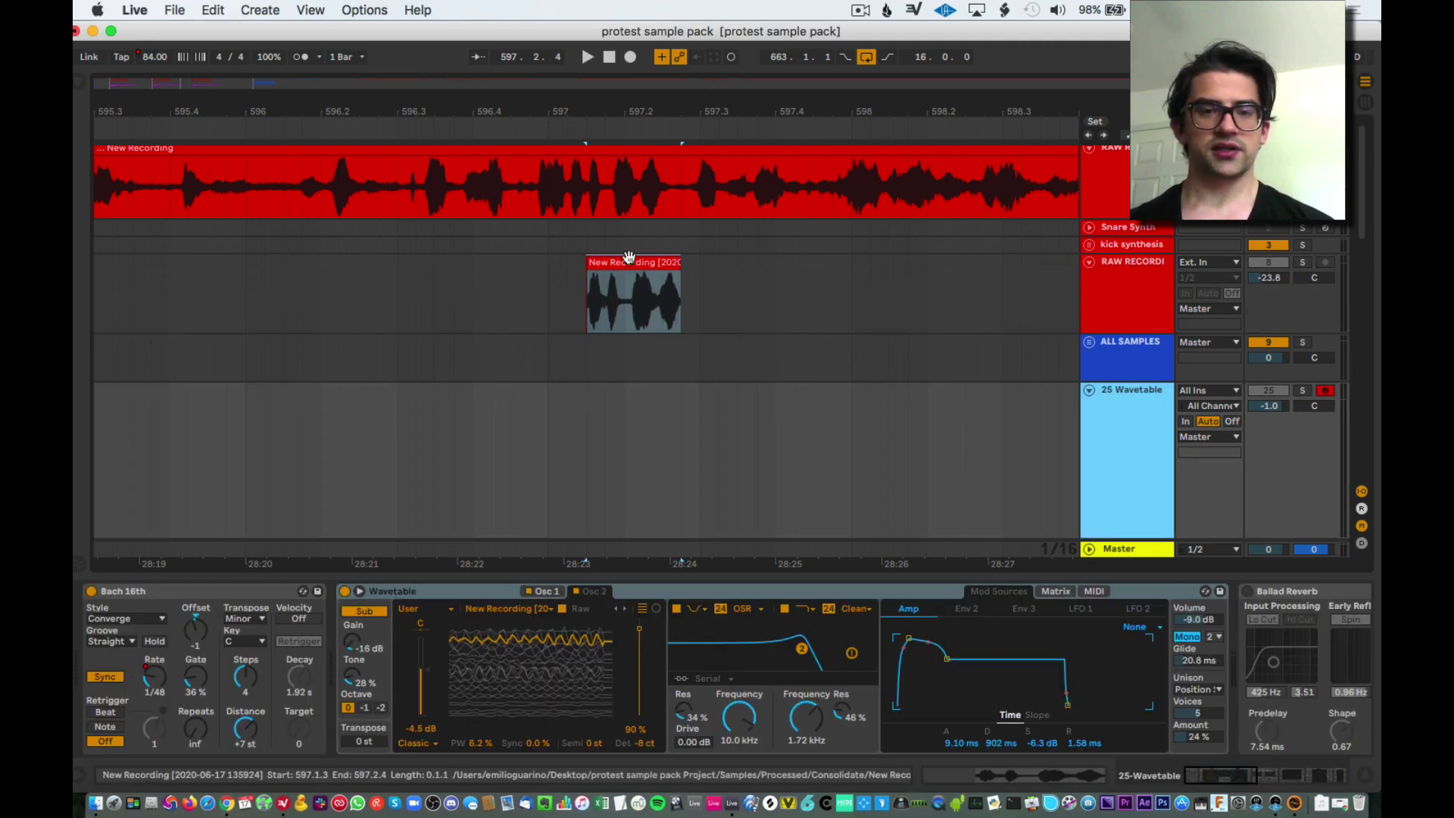
left_click_drag(633, 264, 508, 669)
key("space")
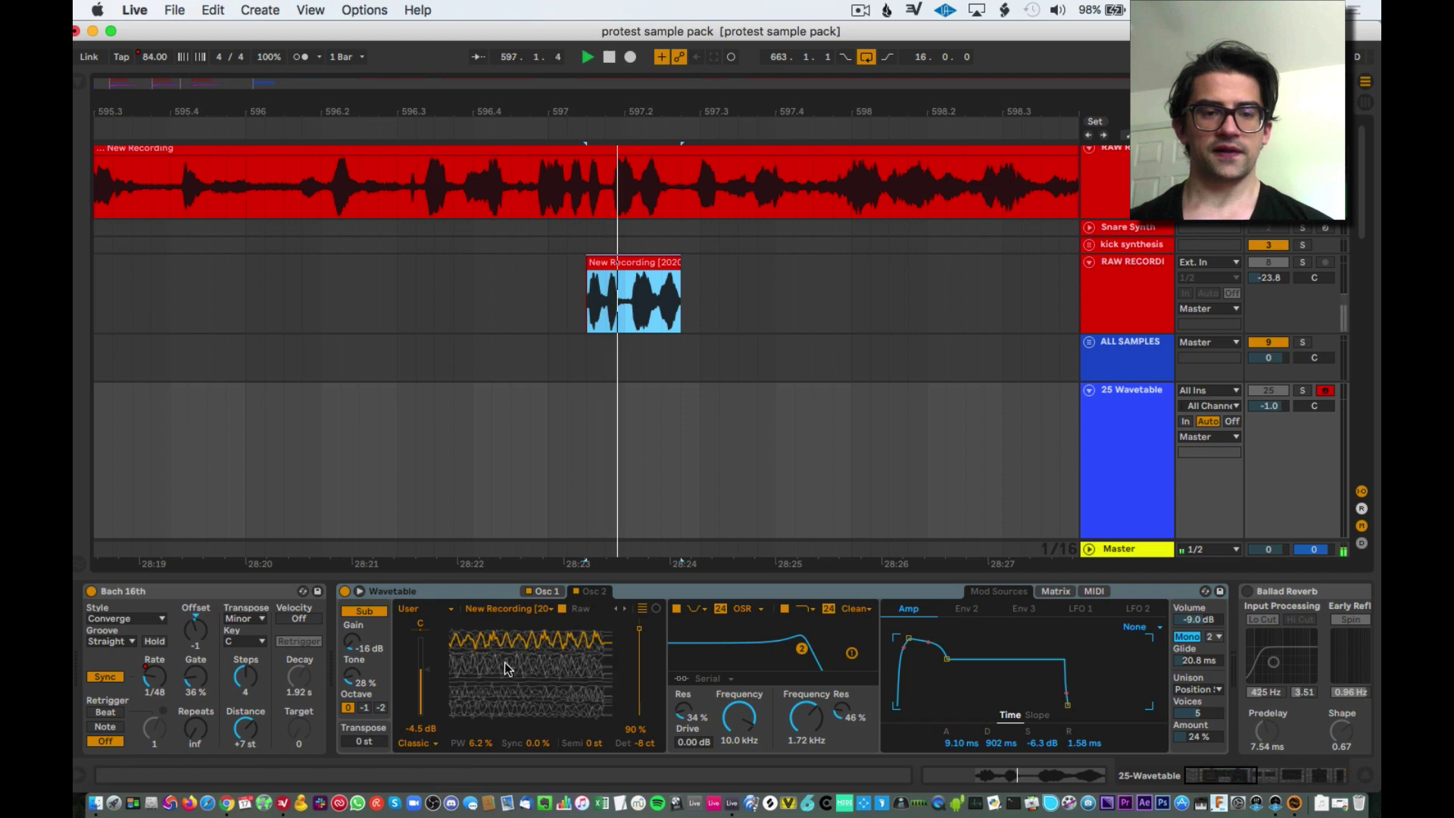
- Play the 26 Wavetable clip in the DEMO IDEA section soloed, from about bar 667, and view its arpeggiator and Wavetable device
key("minus")
key("minus")
scroll(848, 429, "down", 3)
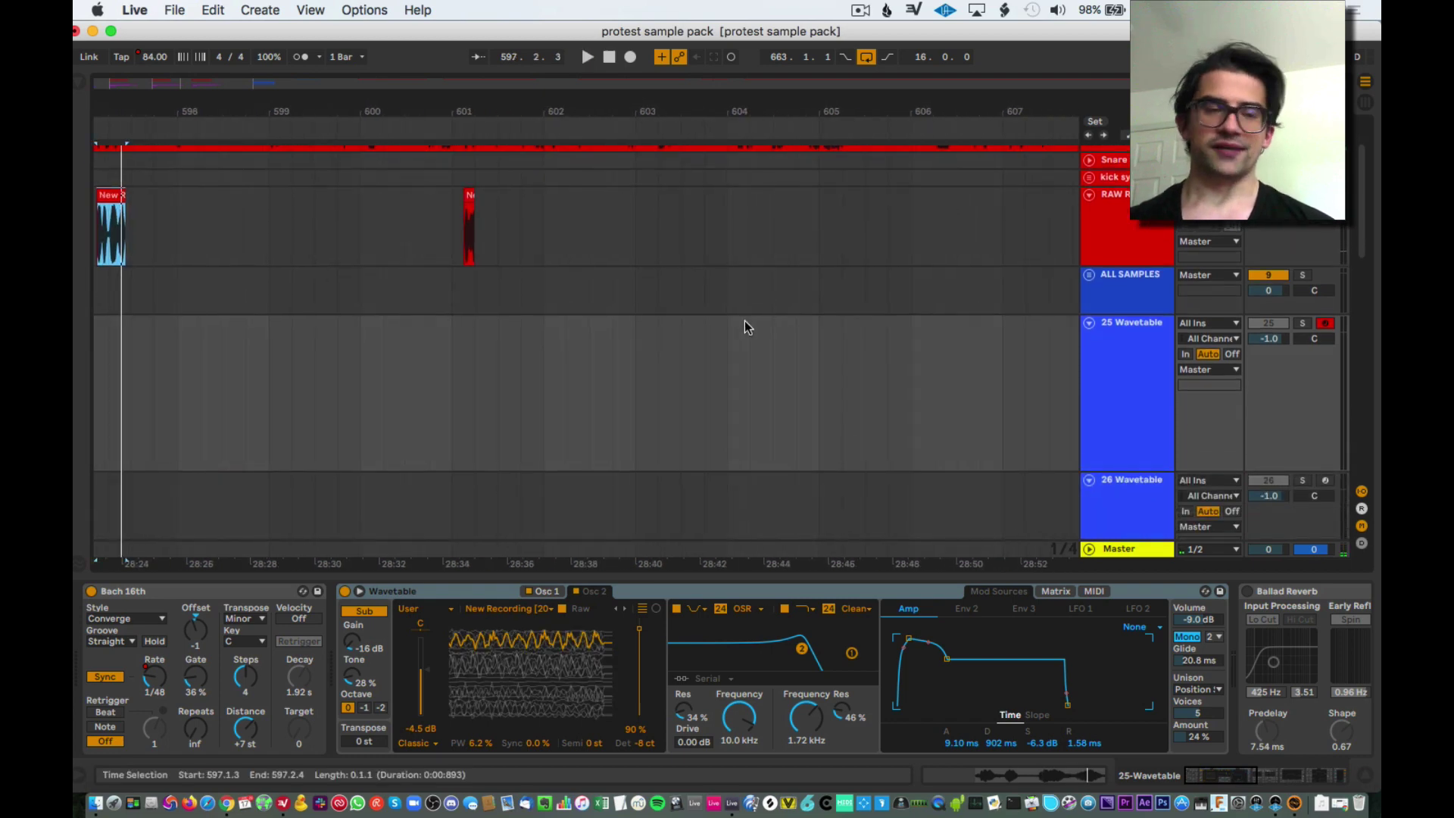
key("minus")
key("minus")
scroll(825, 297, "down", 1)
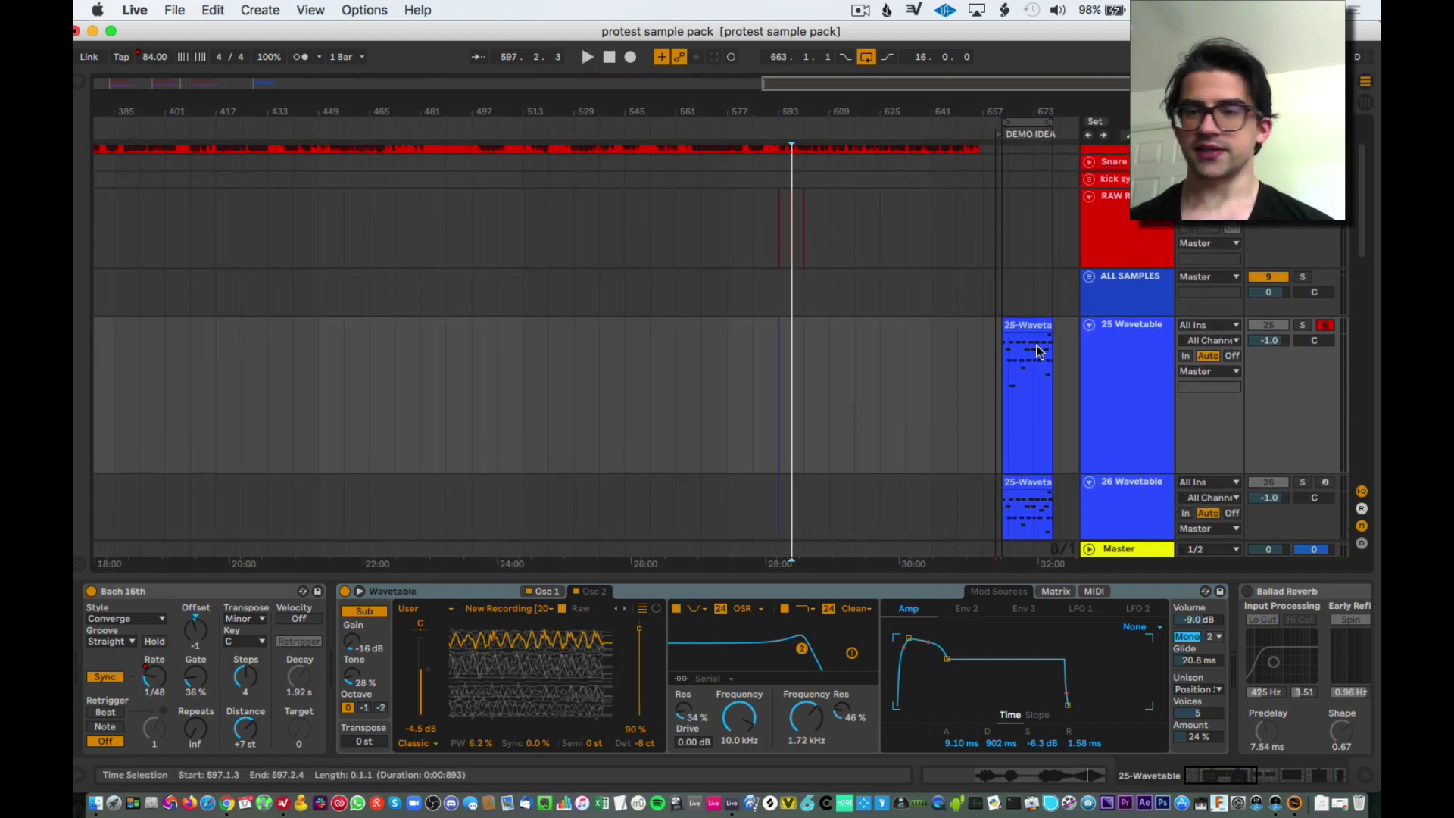
scroll(1030, 356, "right", 15)
scroll(659, 350, "left", 3)
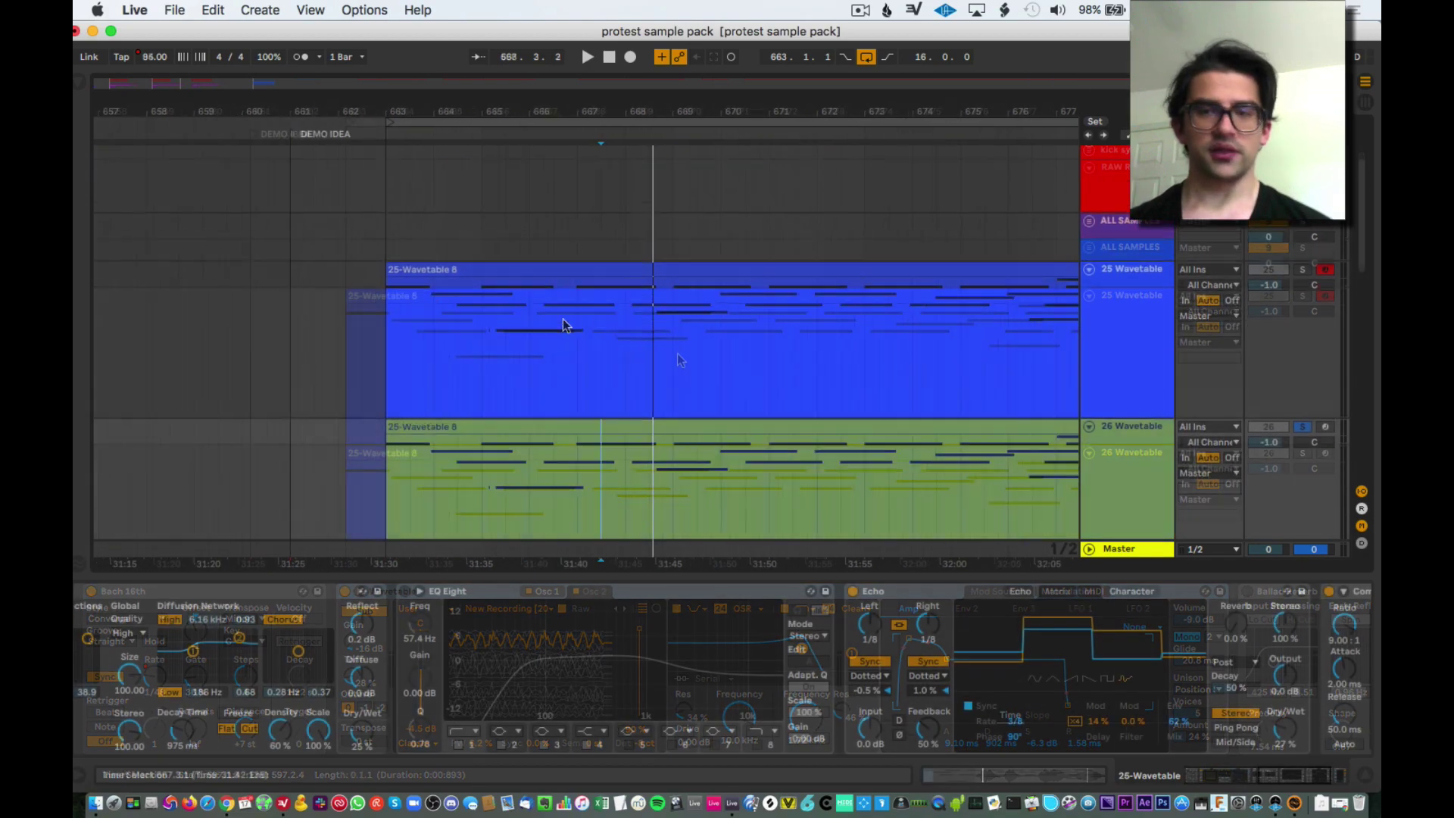
key("space")
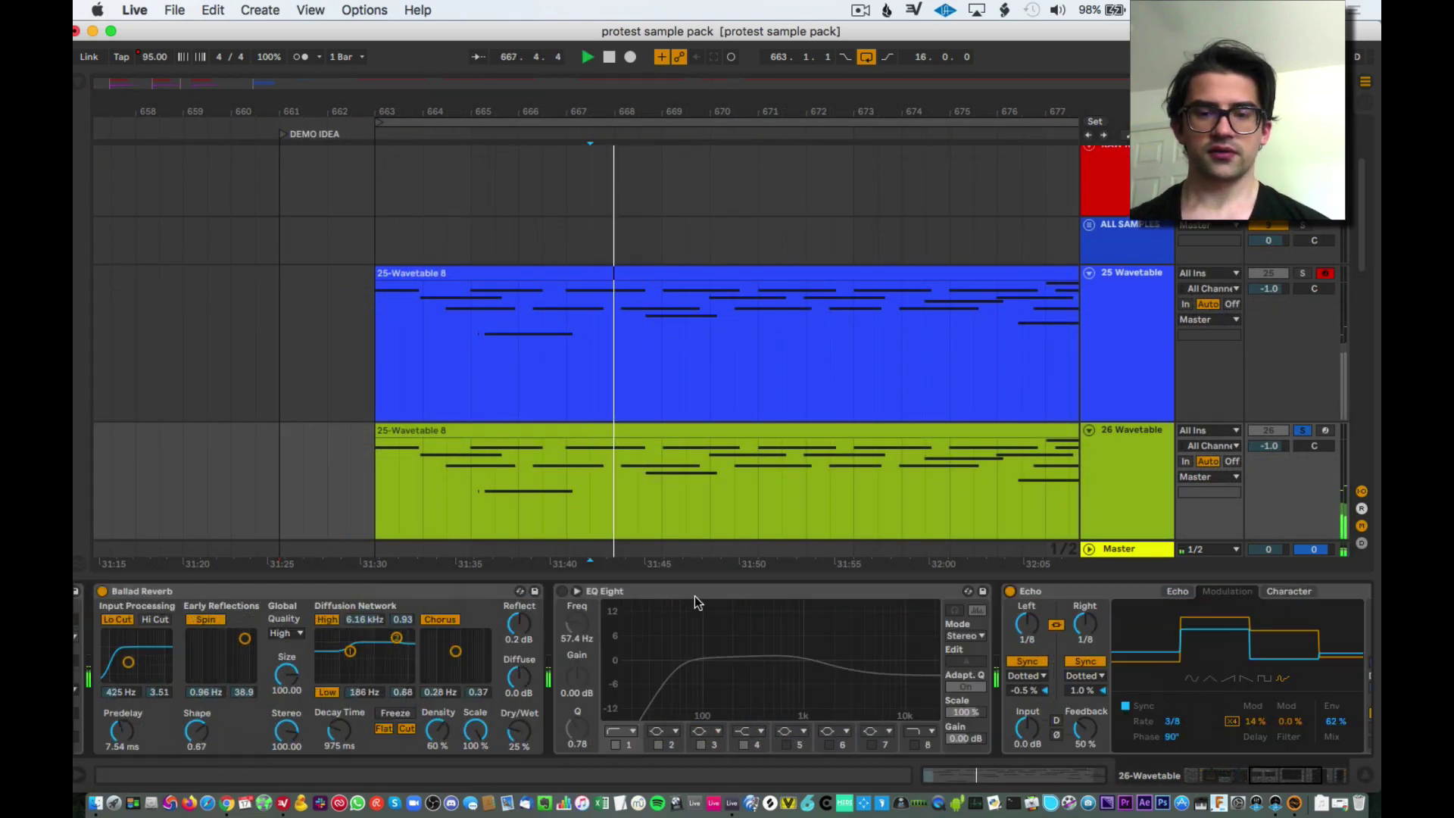
scroll(694, 596, "left", 10)
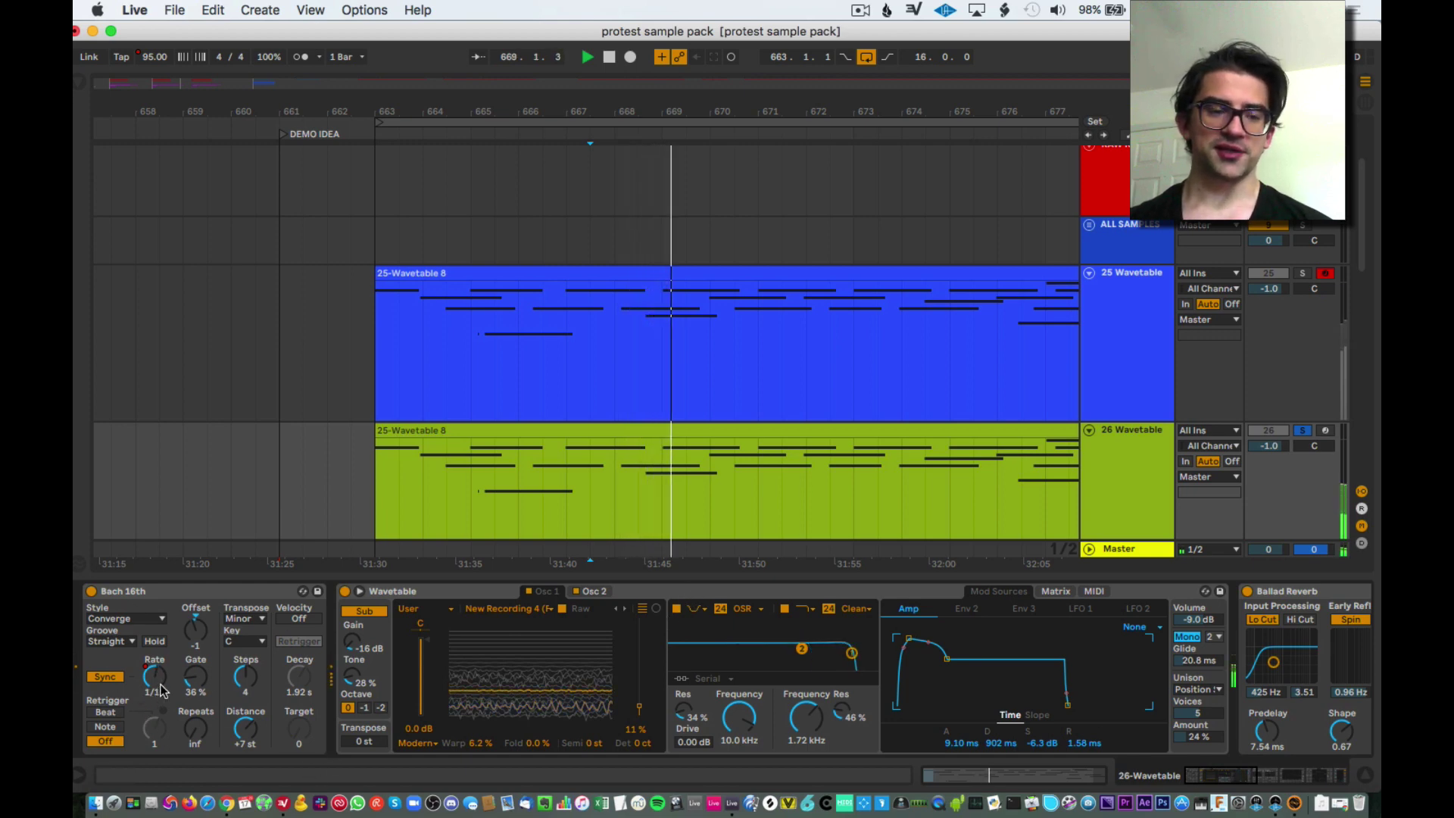
mouse_move(154, 678)
left_mouse_down()
mouse_move(130, 700)
mouse_move(134, 682)
left_mouse_up()
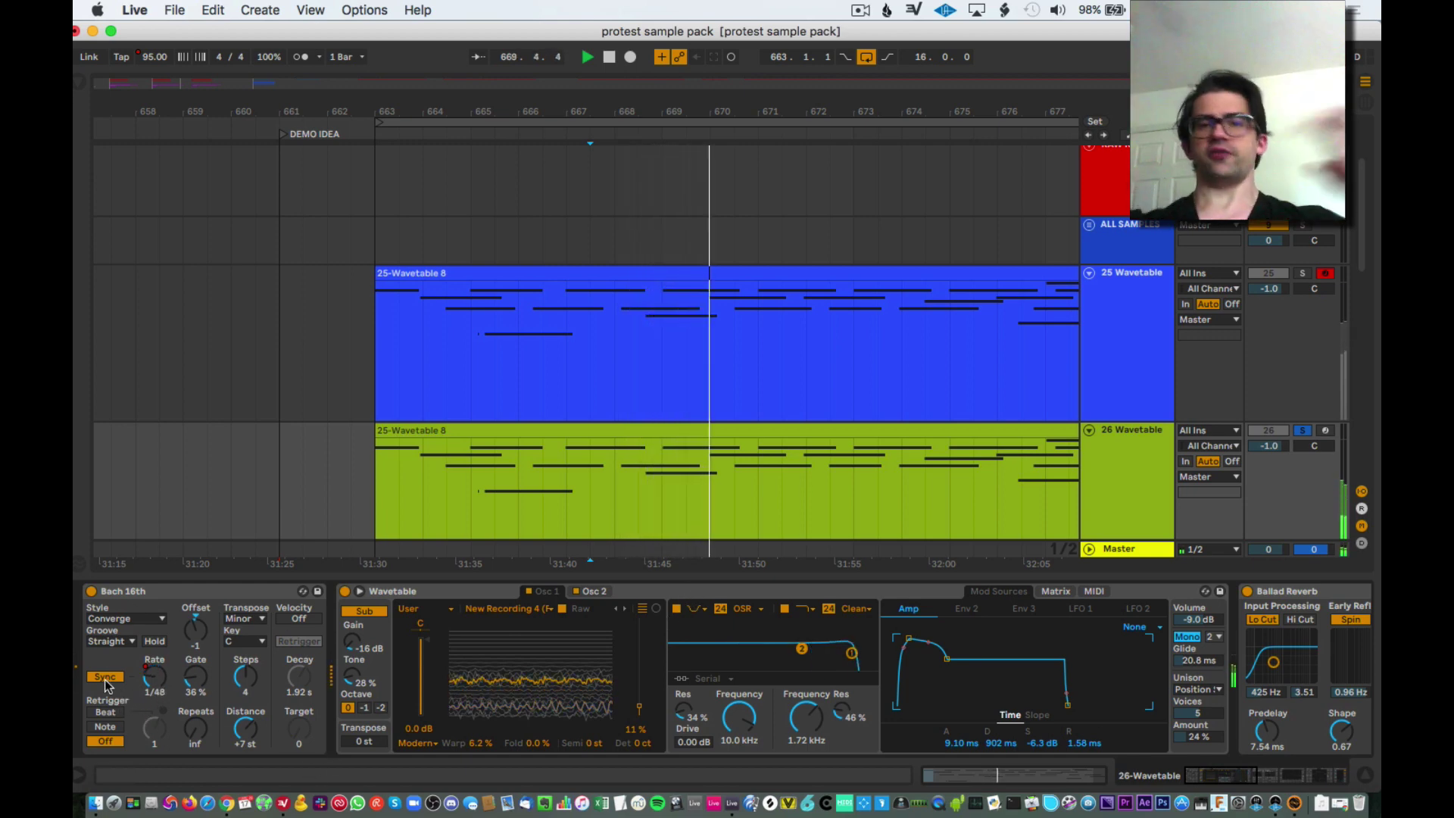
key("space")
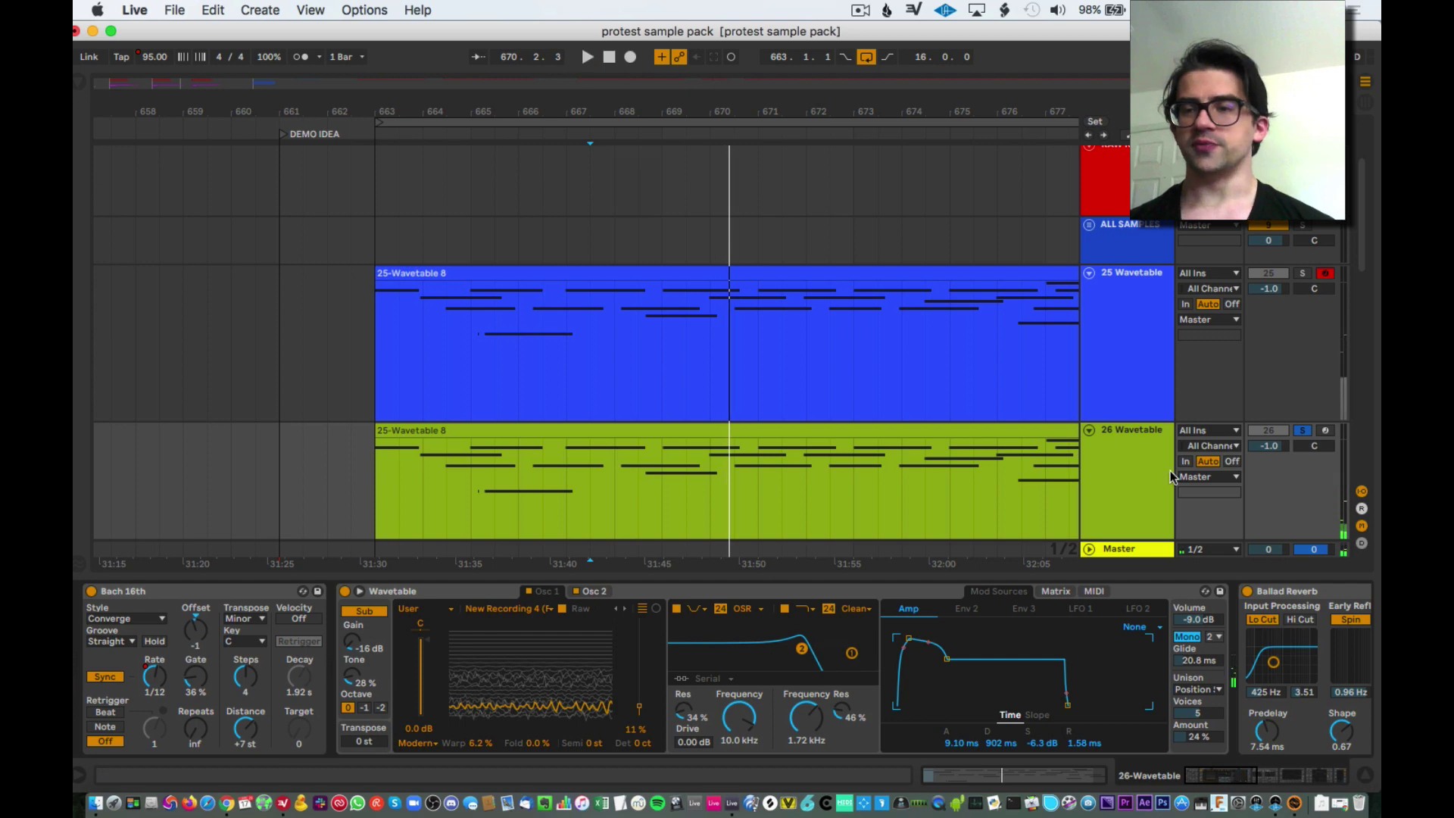
- Collapse the 26 Wavetable track, then solo the 25 Wavetable track and play it from bar 666
left_click(1090, 429)
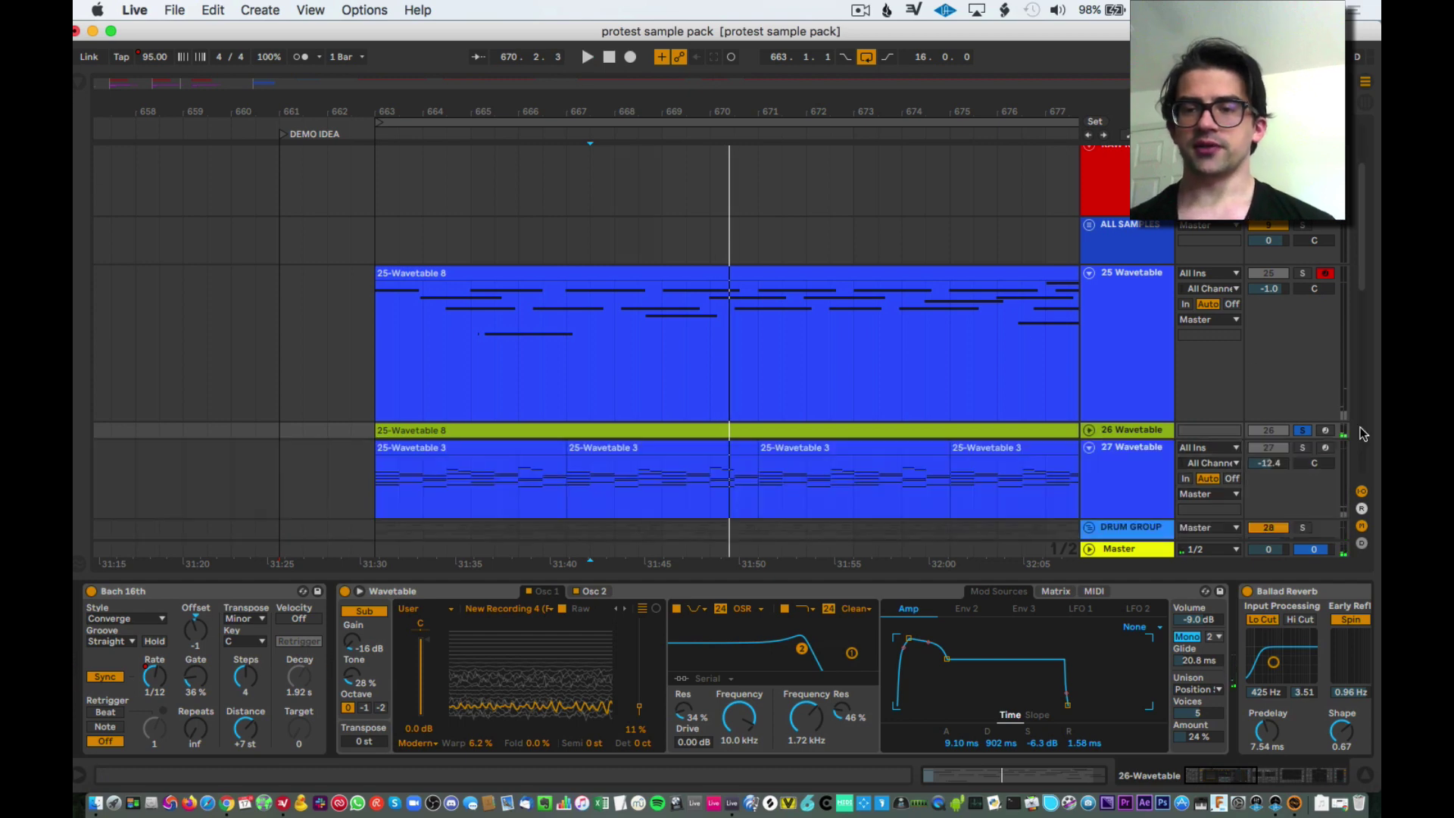
left_click(1304, 275)
left_click(519, 326)
key("space")
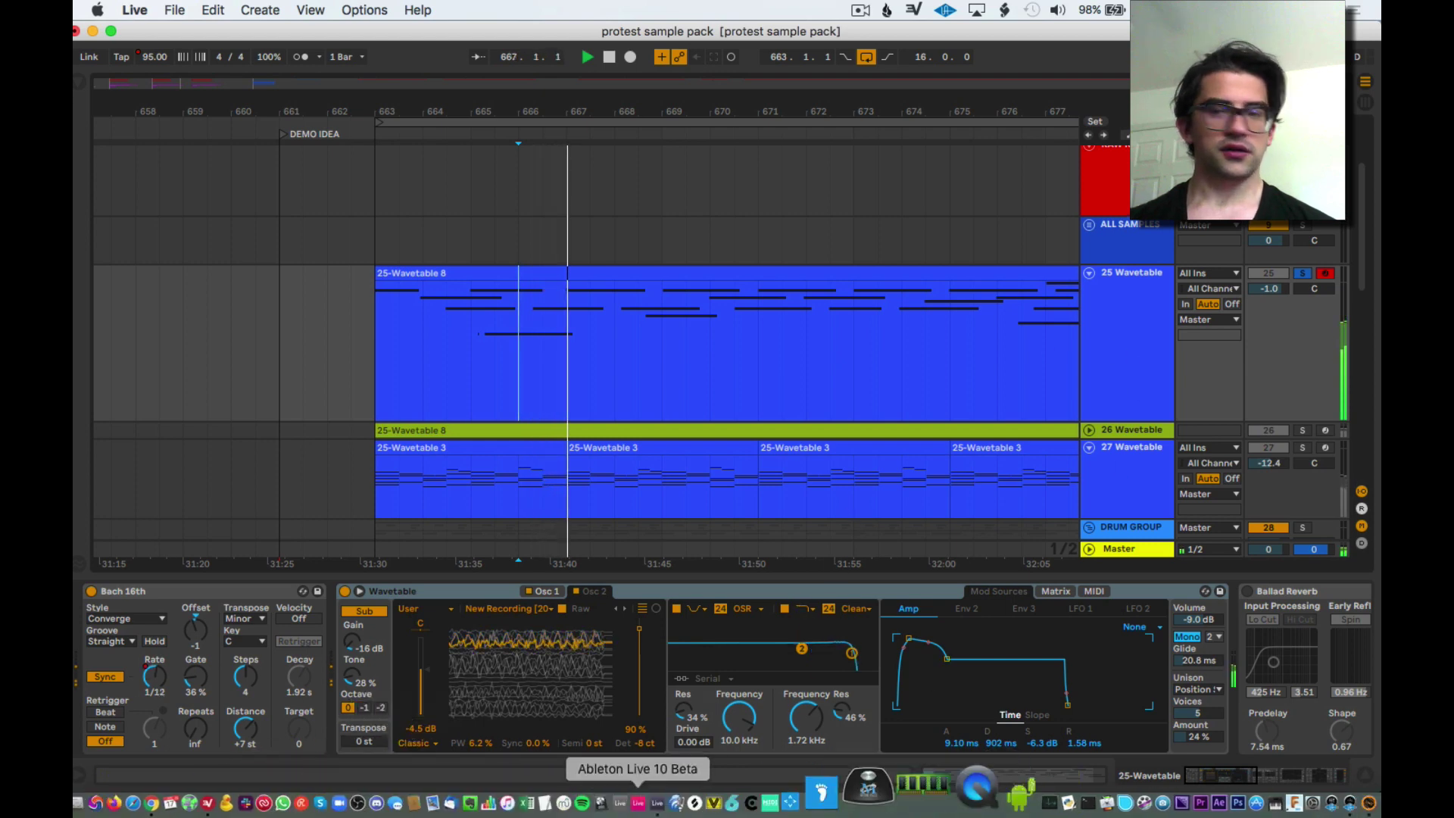
- Compare both oscillators during playback and set Osc 2's wavetable position to 42 %
left_click(593, 592)
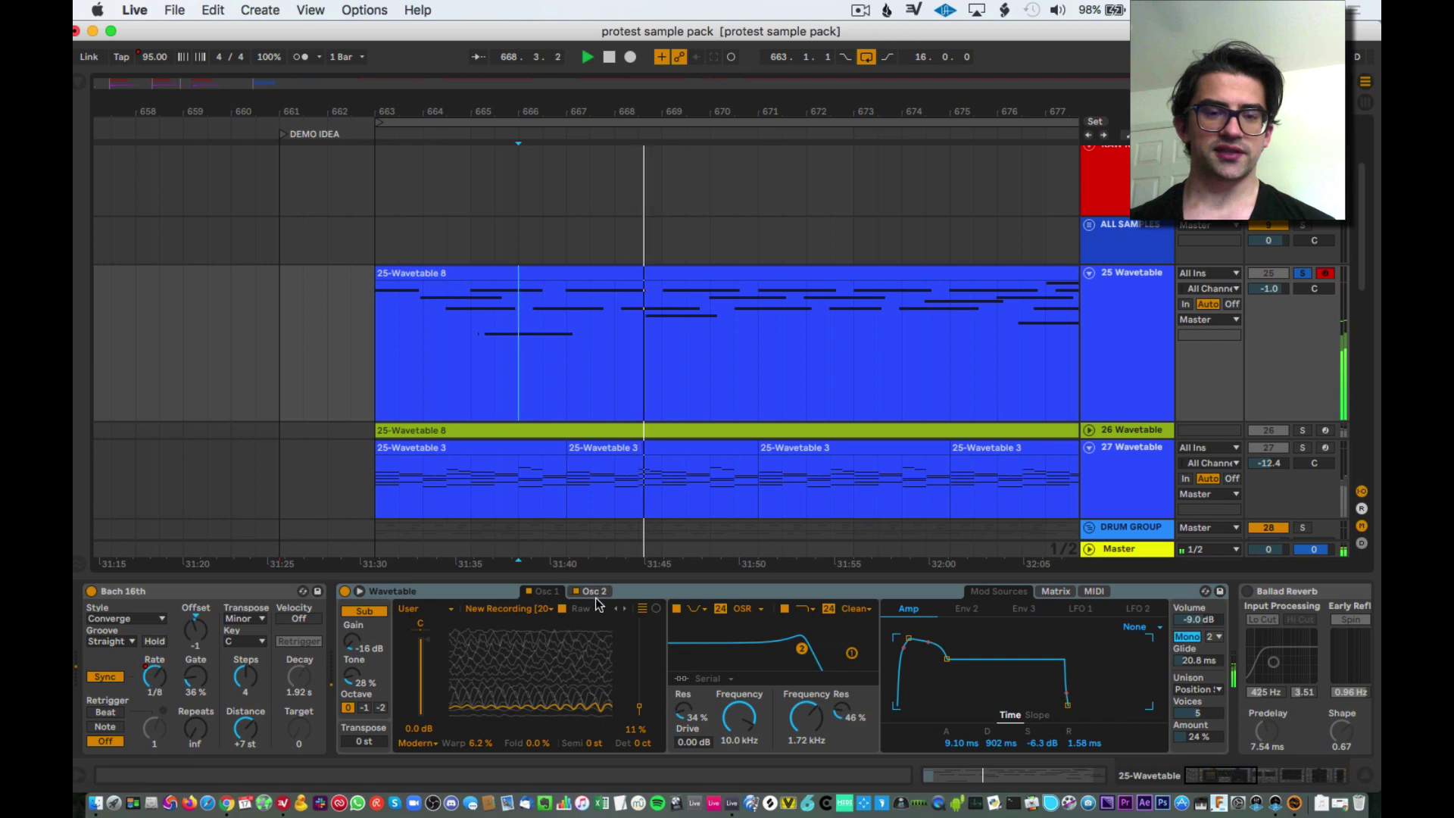
left_click(542, 592)
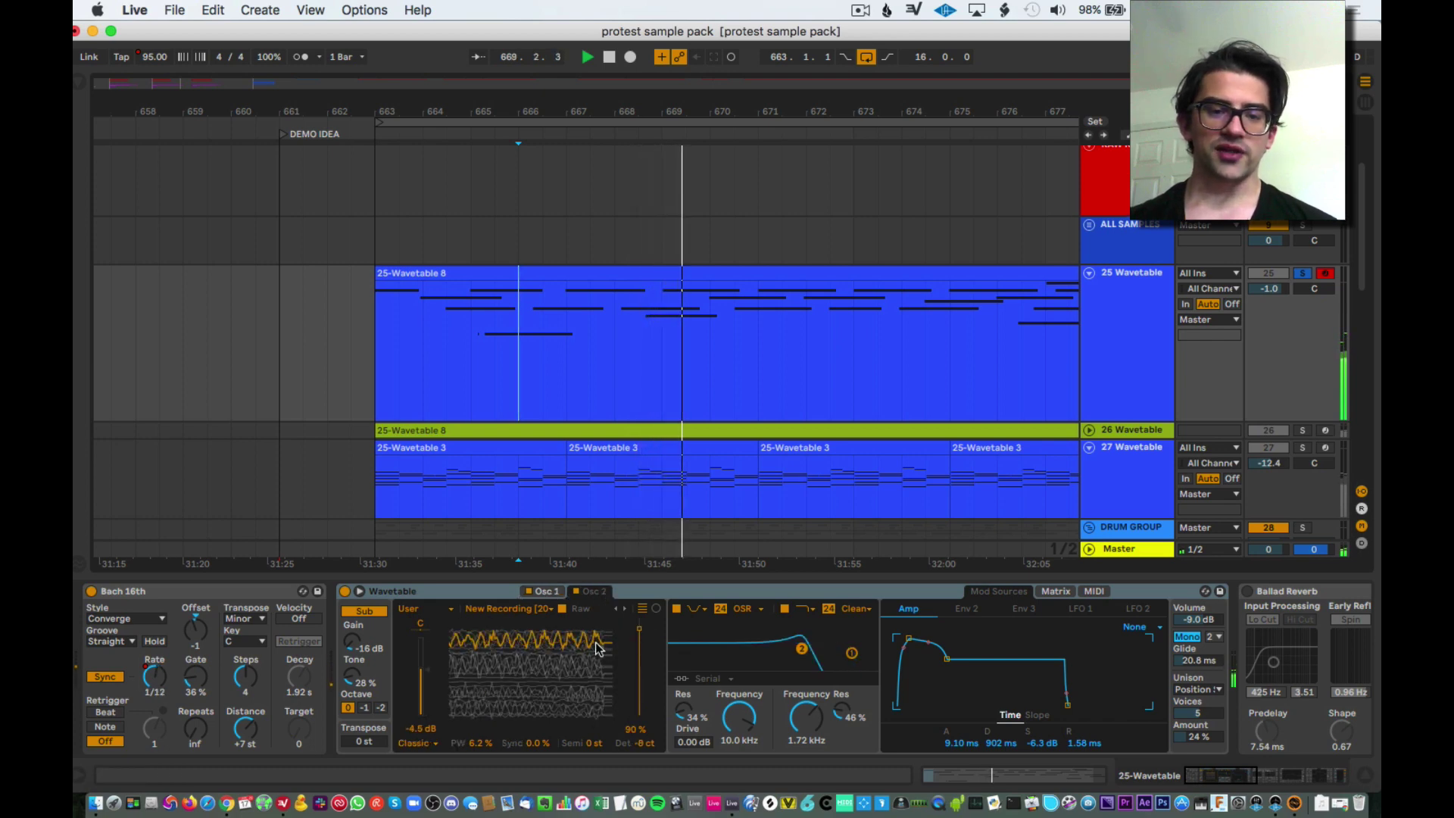
left_click_drag(598, 648, 598, 705)
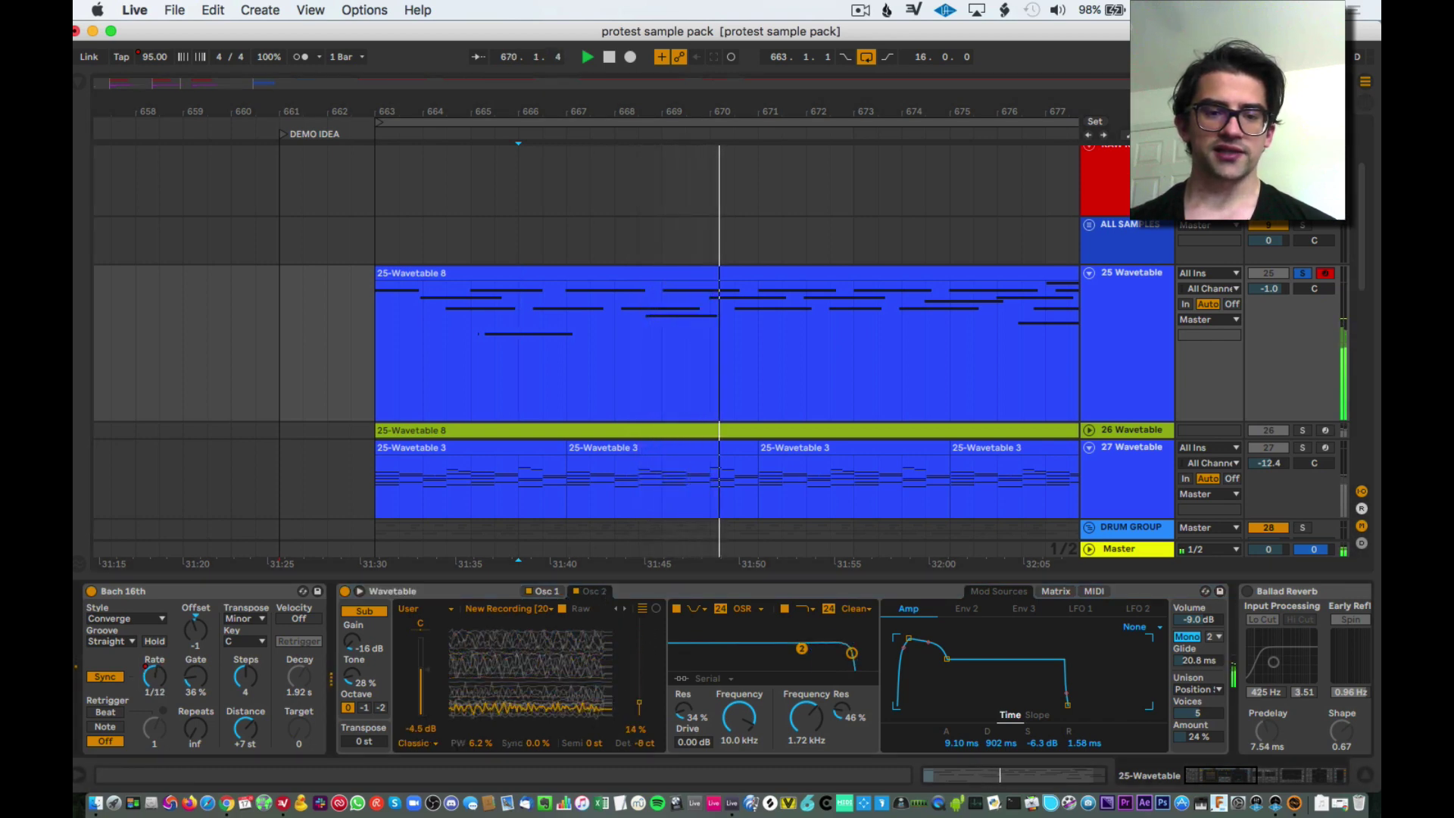
left_click_drag(549, 658, 549, 626)
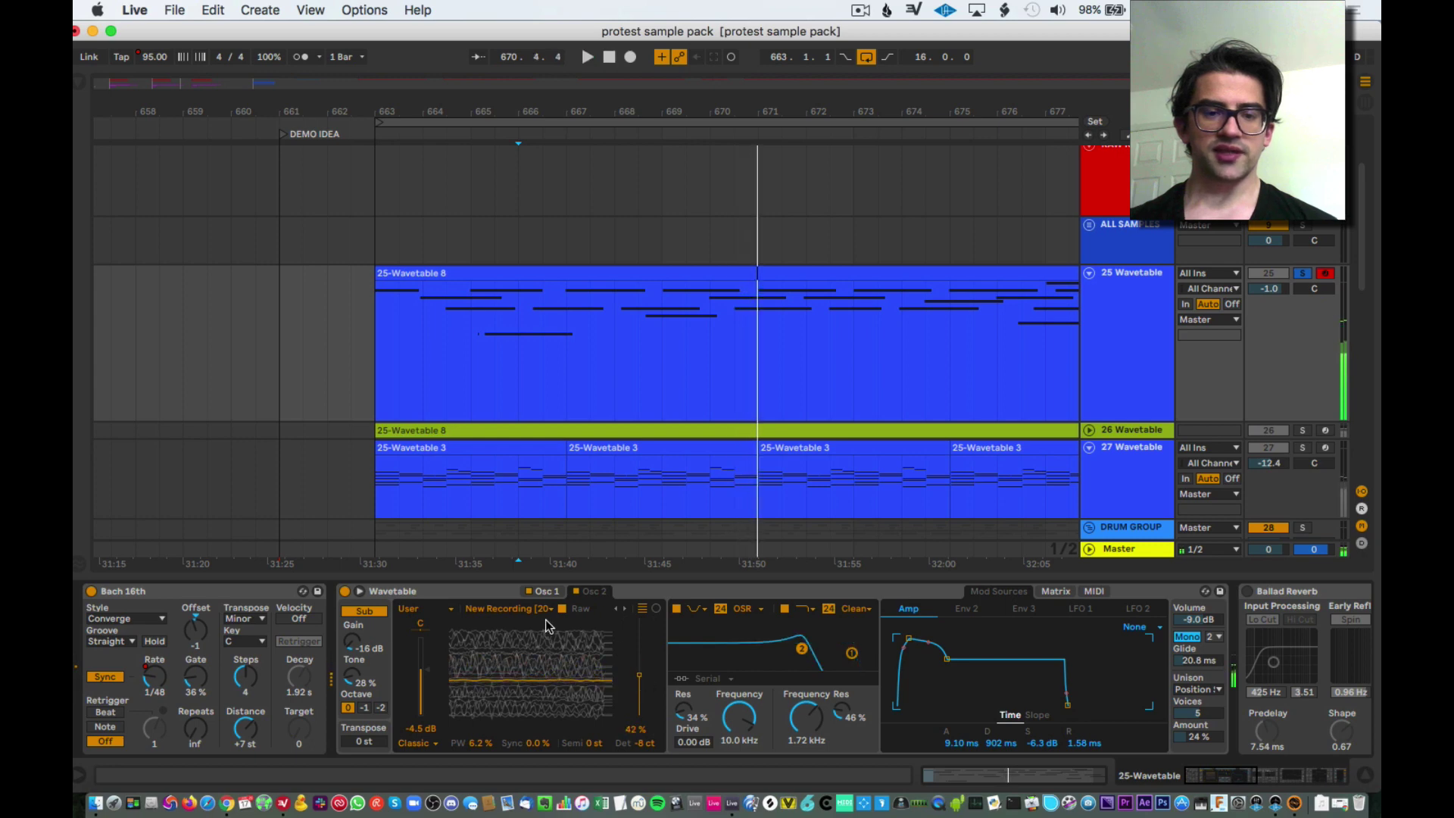
- Set Osc 1's wavetable position to 50 % and replay the clip from bar 666
left_click(594, 592)
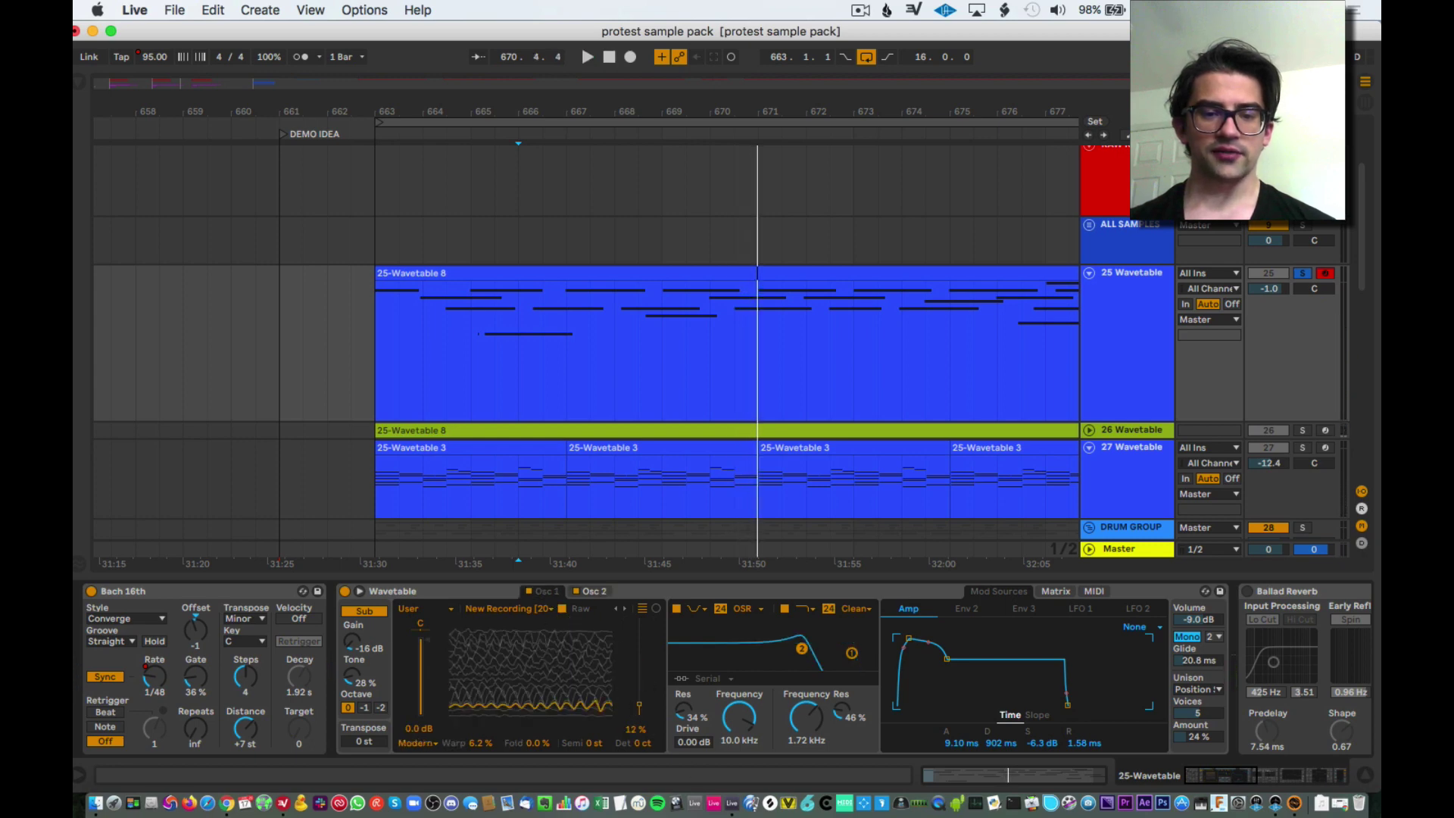
mouse_move(530, 705)
left_mouse_down()
mouse_move(530, 648)
mouse_move(530, 671)
left_mouse_up()
key("space")
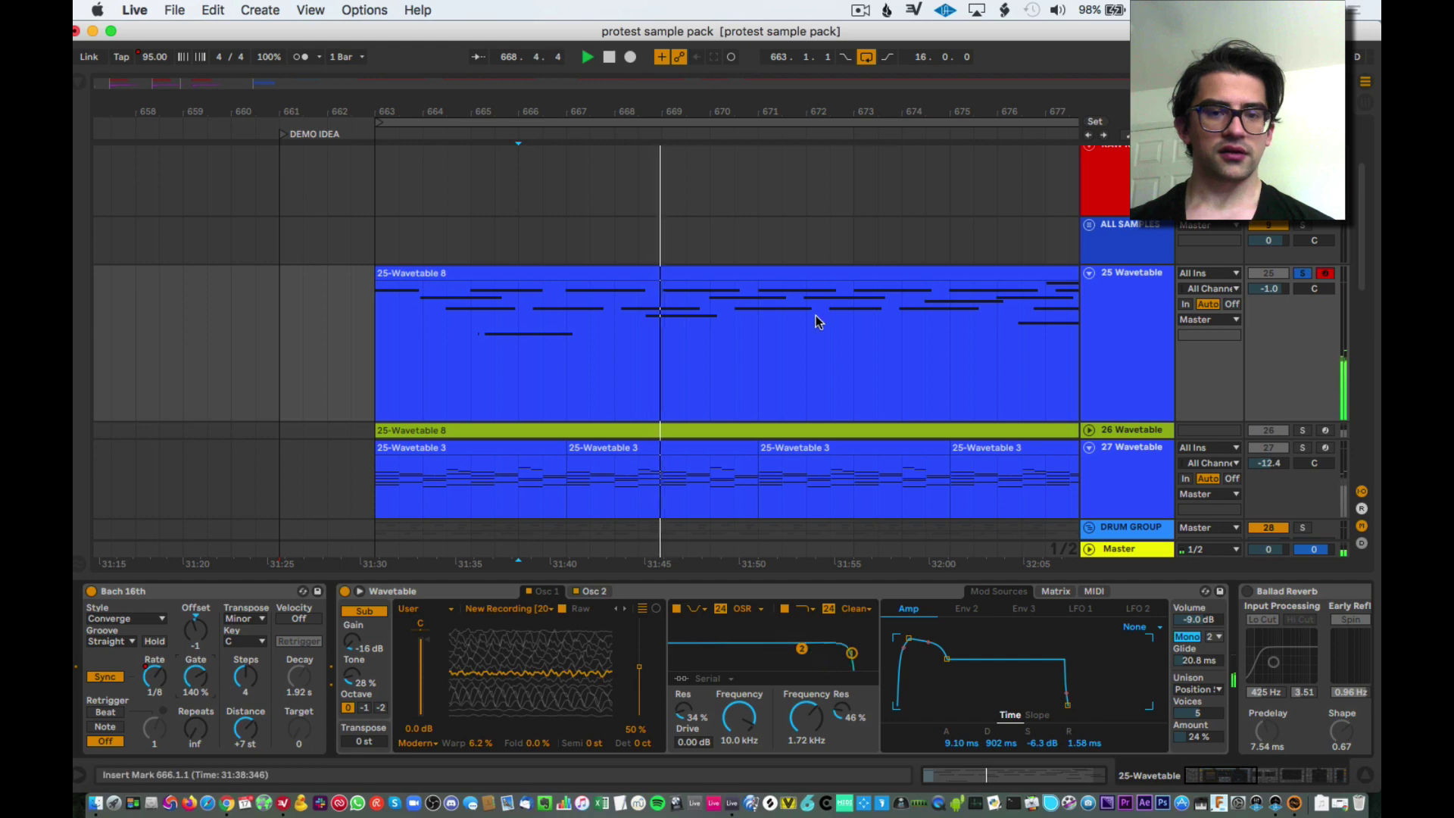
- View the 25 Wavetable track's clips and device chain, from arpeggiator to reverb, while the clip plays
scroll(816, 315, "right", 3)
scroll(721, 365, "down", 3)
scroll(1045, 626, "right", 5)
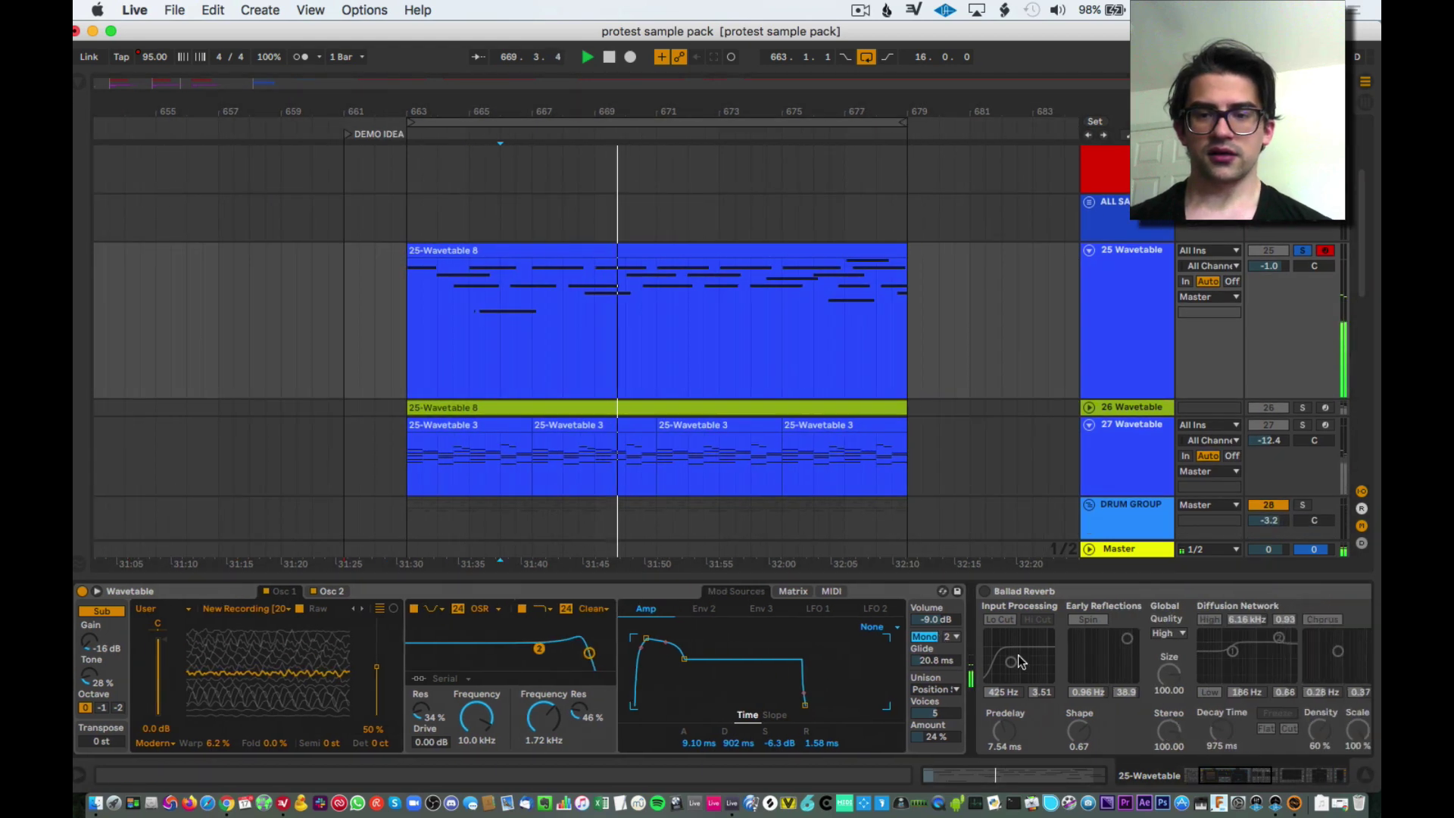
scroll(1020, 661, "left", 2)
scroll(1045, 492, "left", 5)
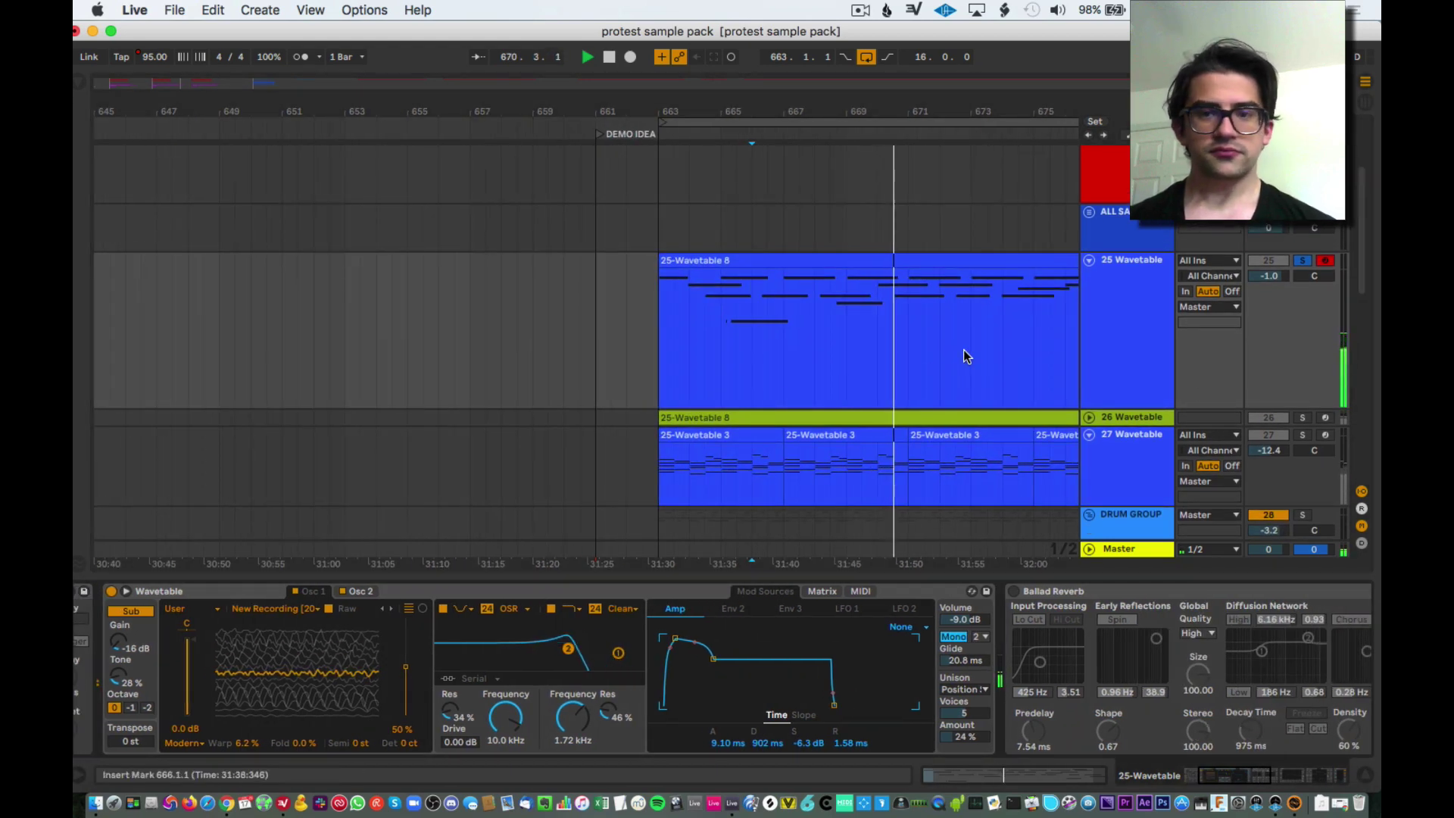
scroll(964, 356, "right", 4)
scroll(612, 711, "left", 3)
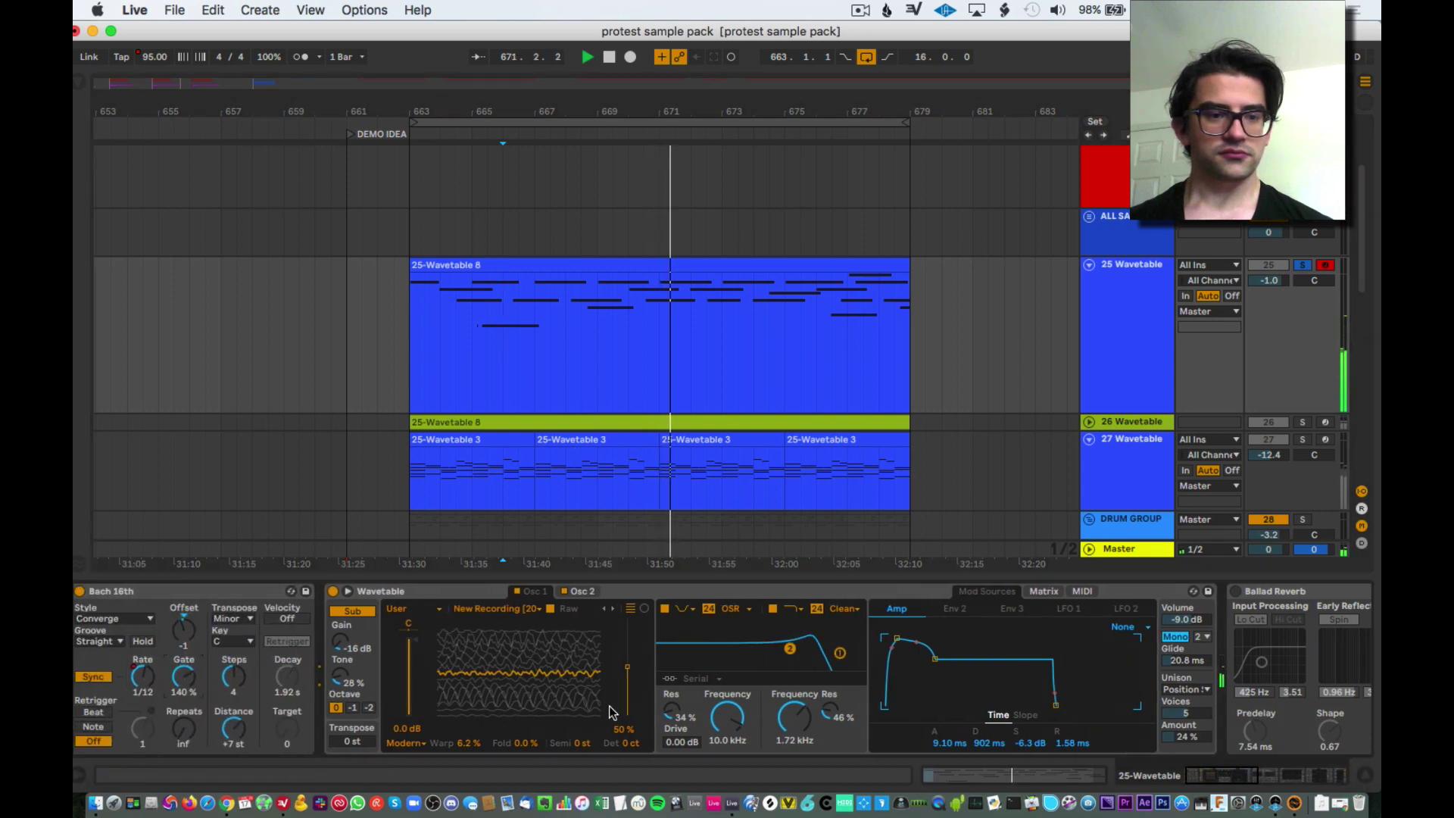
- Set Osc 1's wavetable position to 56 % and audition the clip repeatedly from bar 666
key("space")
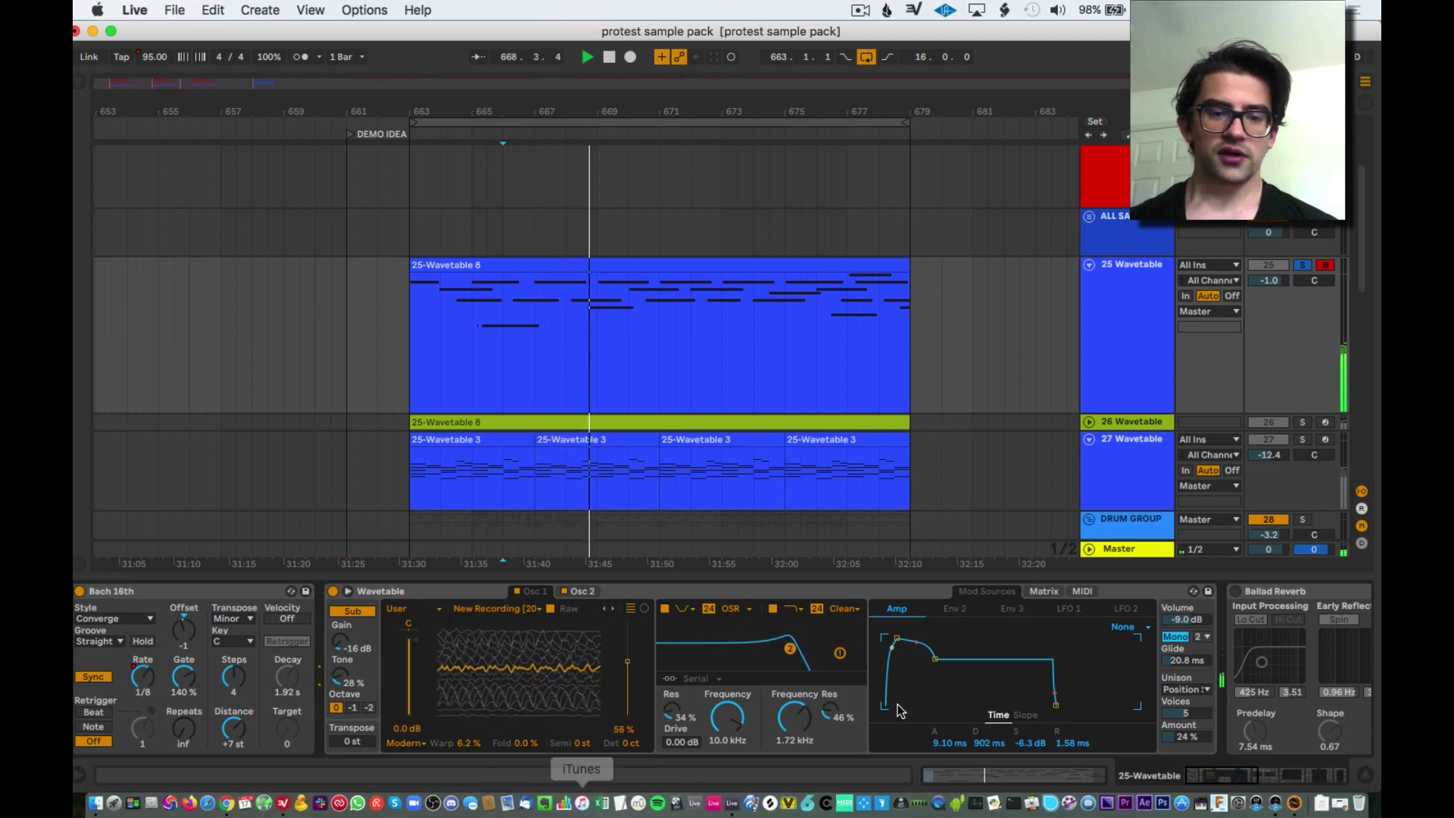
key("space")
key("space")
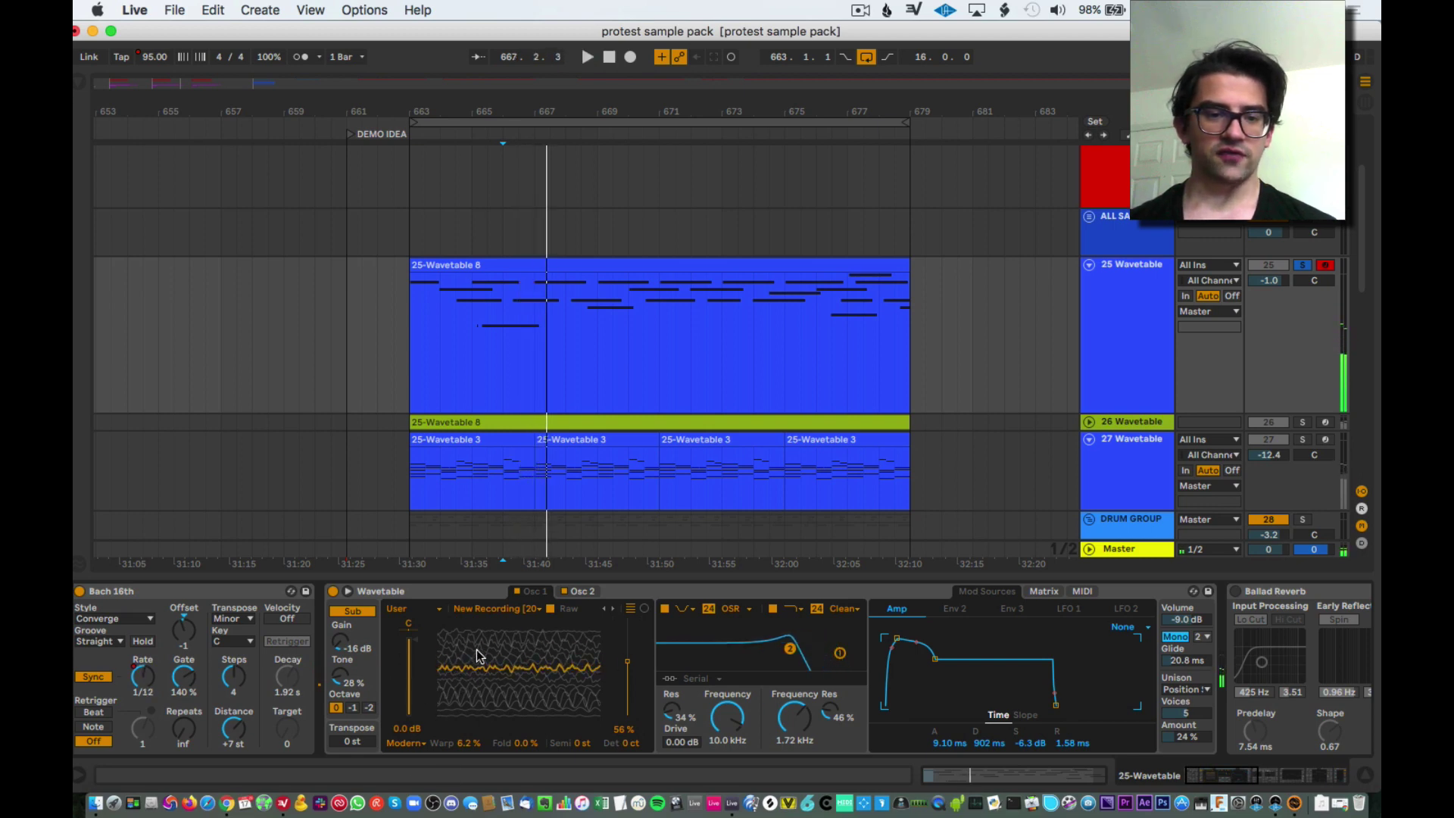
key("space")
key("space")
- Set Osc 2's wavetable position to 26 % while the clip plays from bar 666
left_click(532, 591)
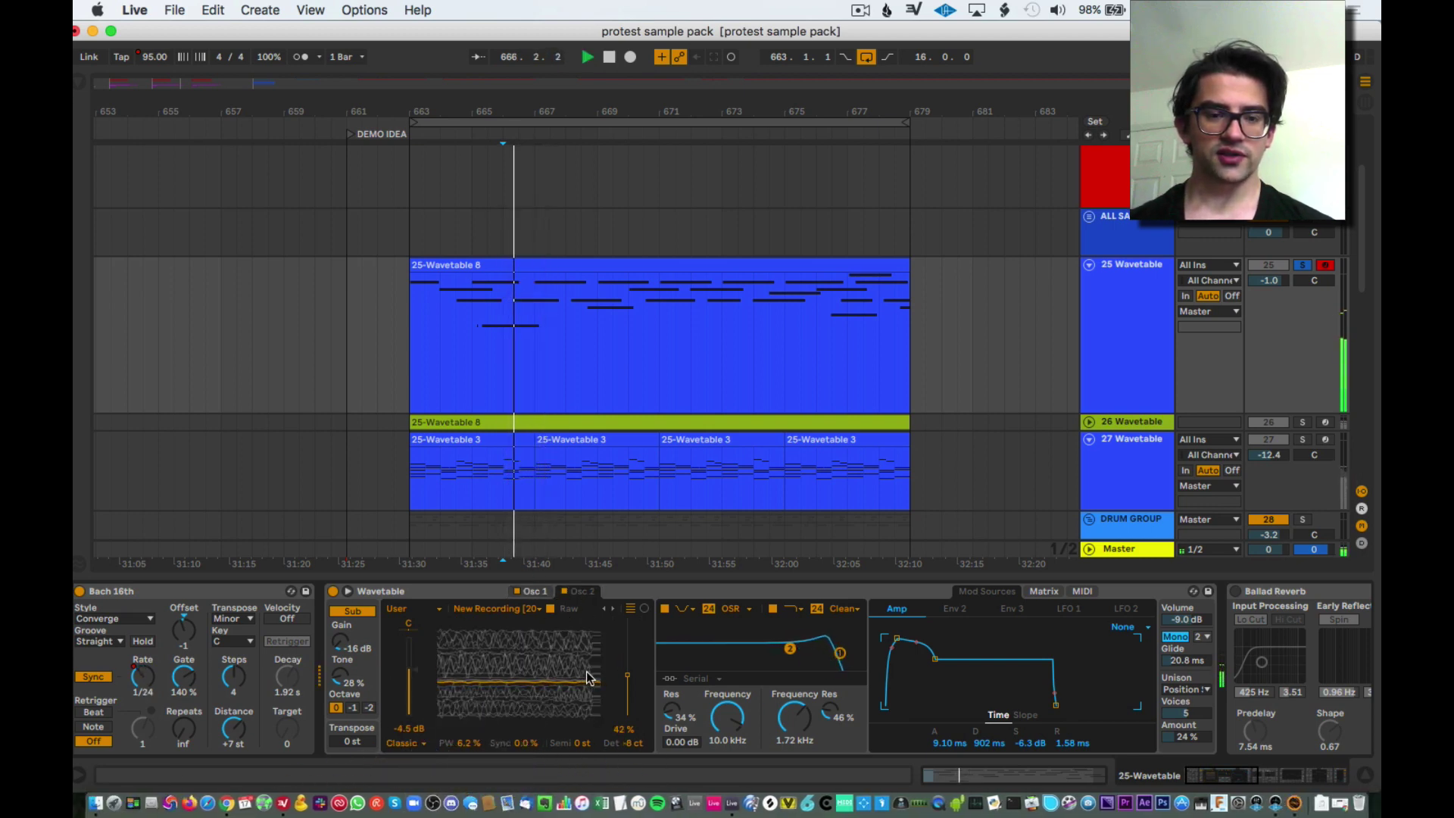
key("space")
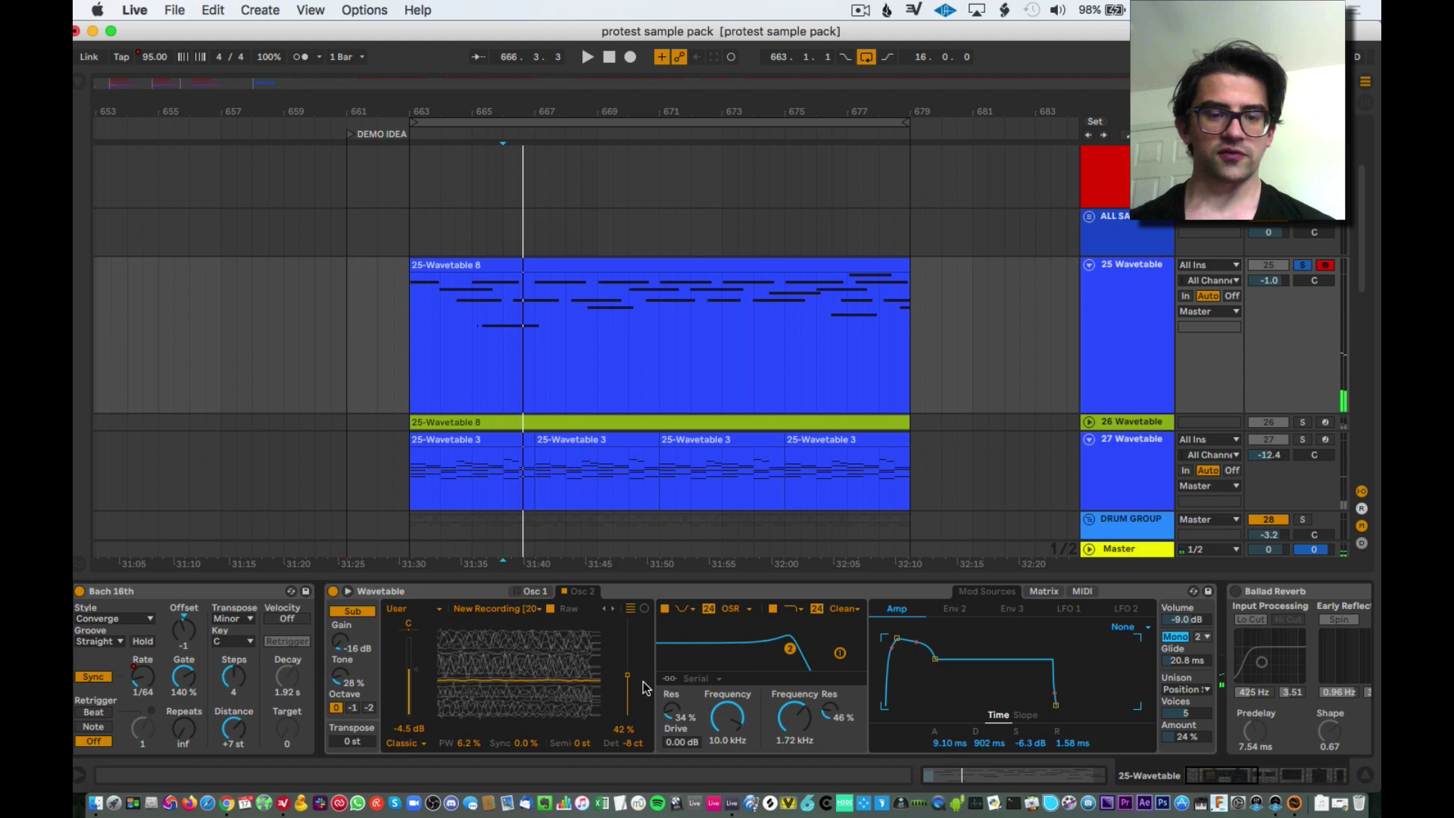
key("space")
left_click_drag(627, 674, 627, 648)
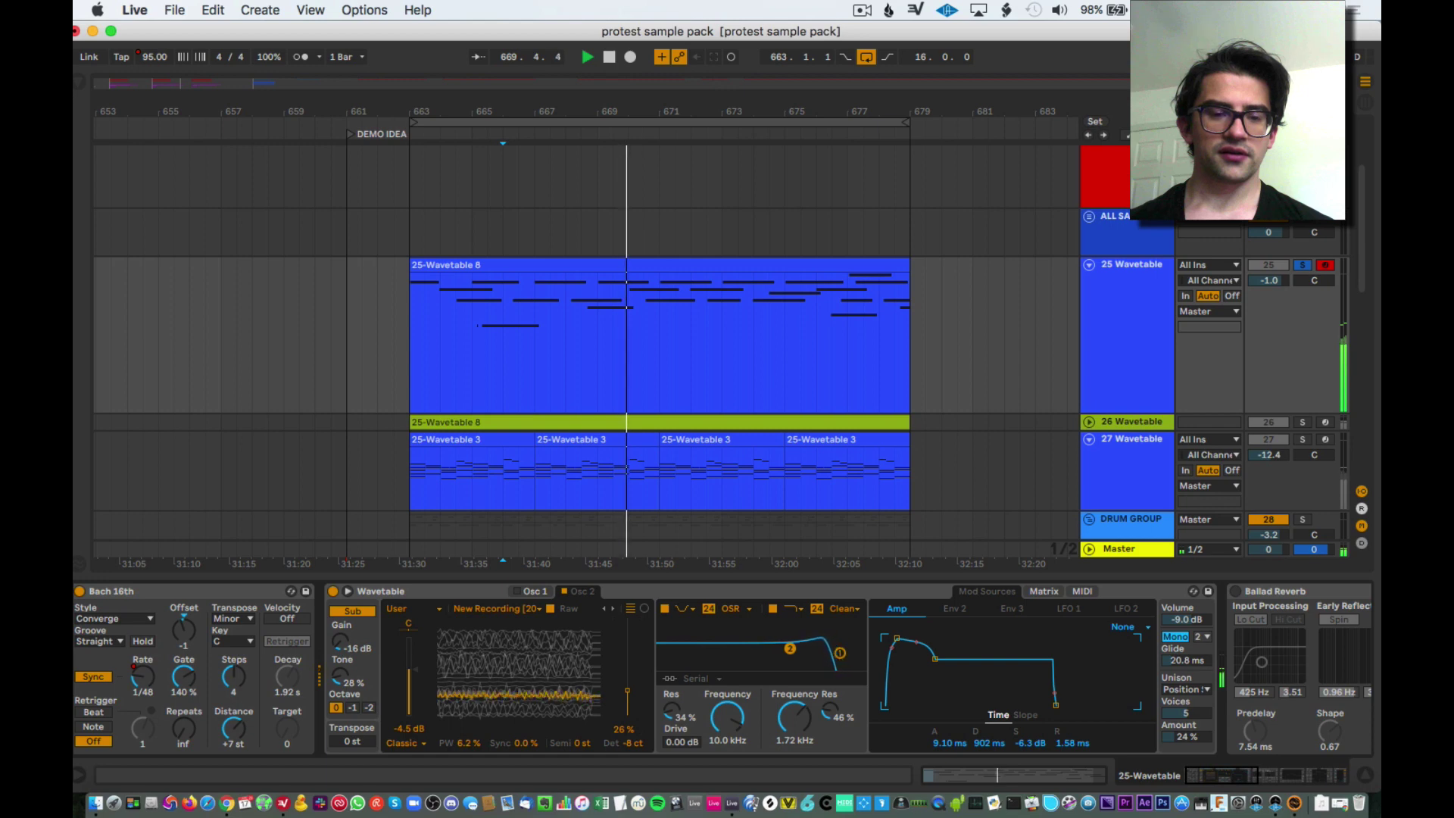
- Expand the Wavetable device to its large view and check the effect modes available for Osc 1
left_click(537, 592)
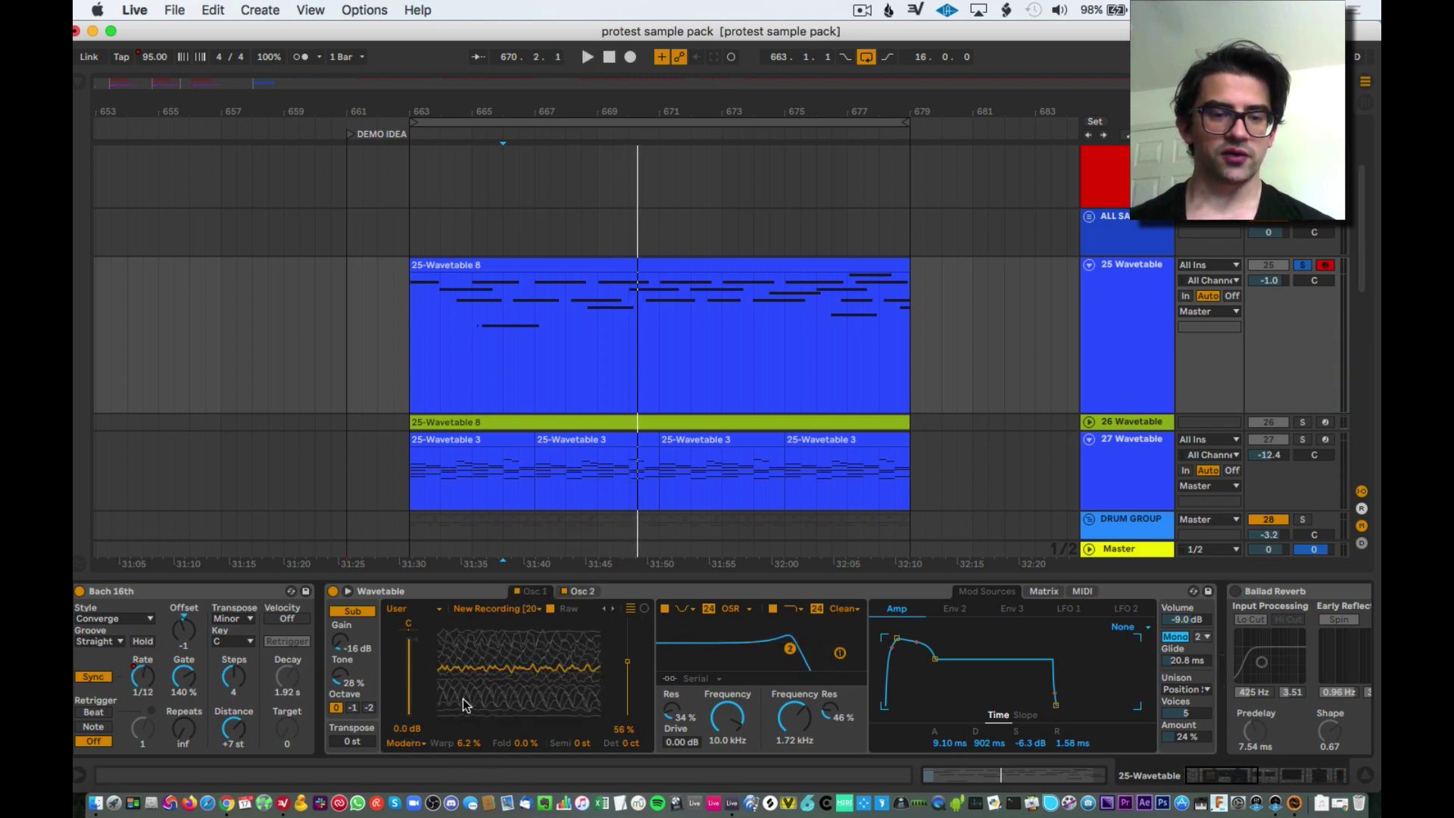
left_click(416, 743)
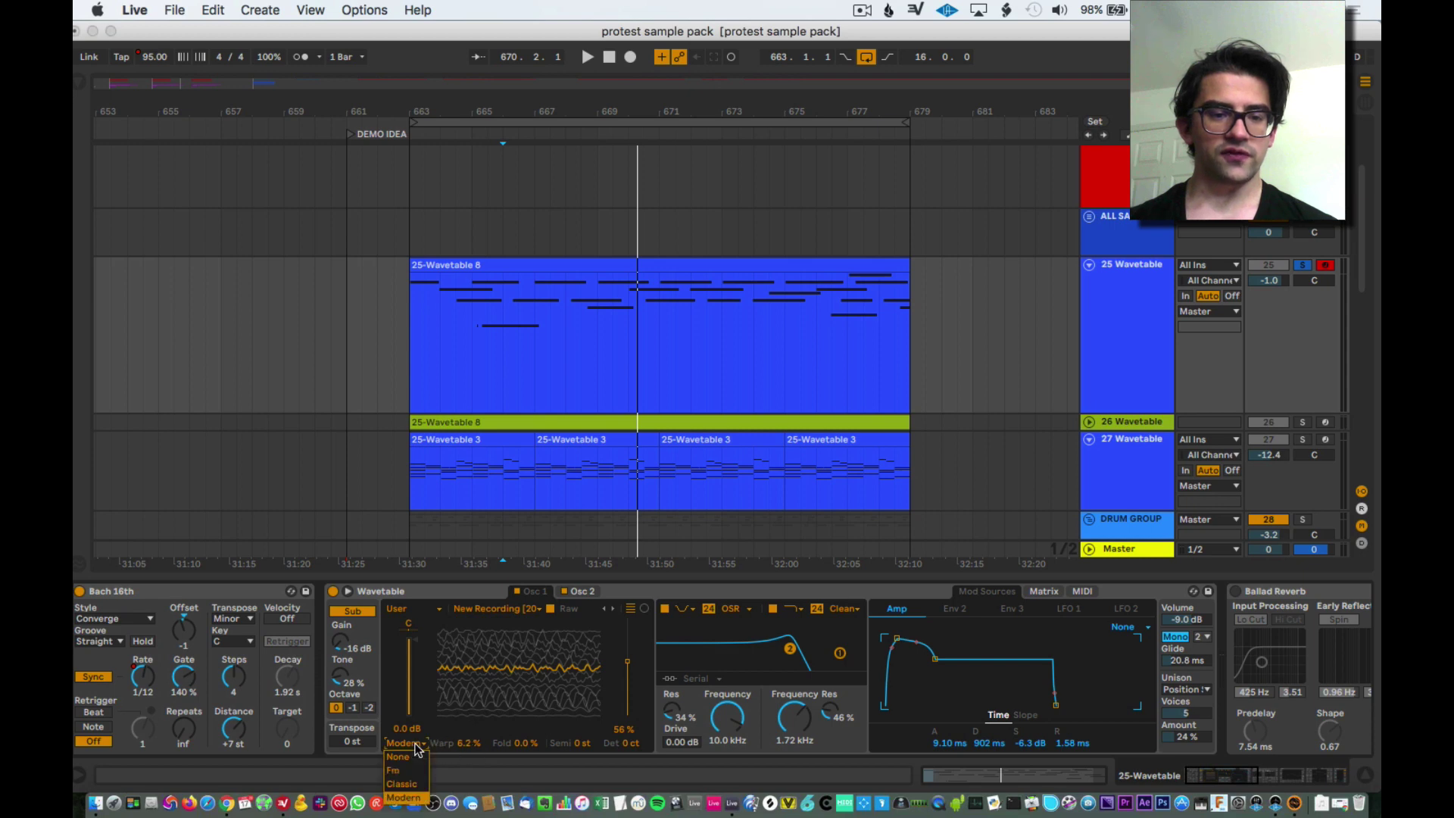
left_click(353, 596)
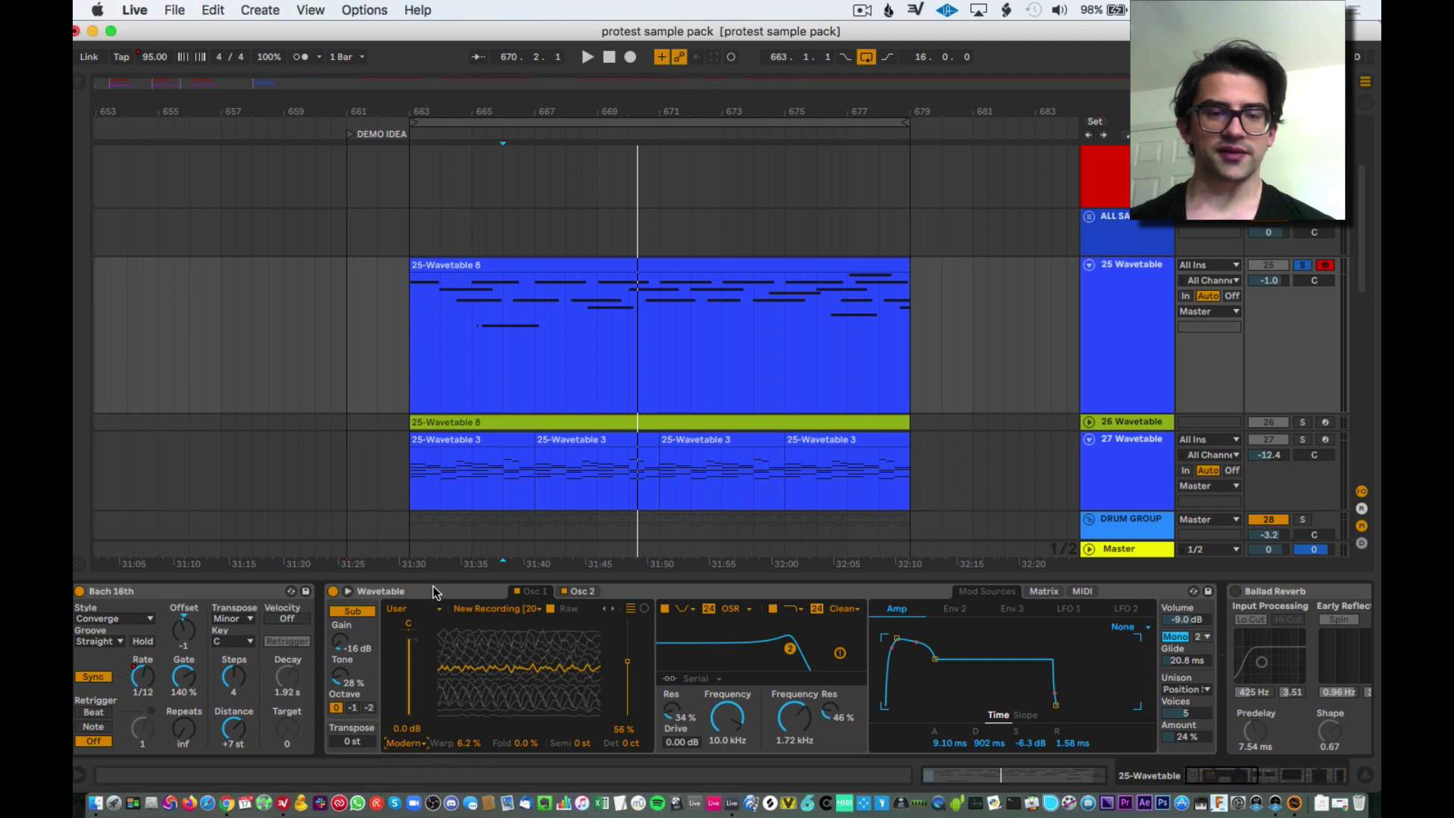
left_click(349, 592)
left_click_drag(479, 460, 486, 158)
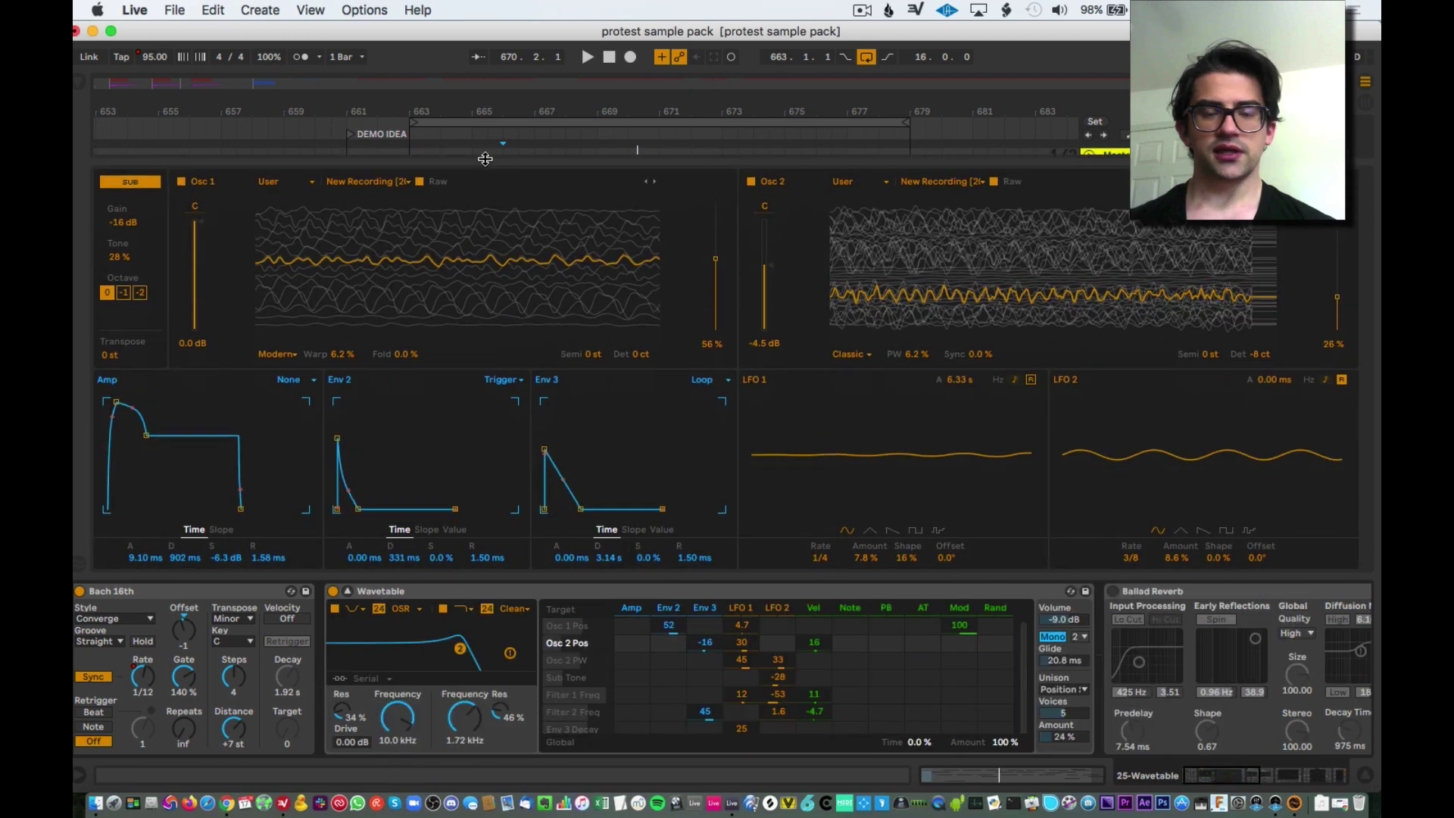
left_click(275, 355)
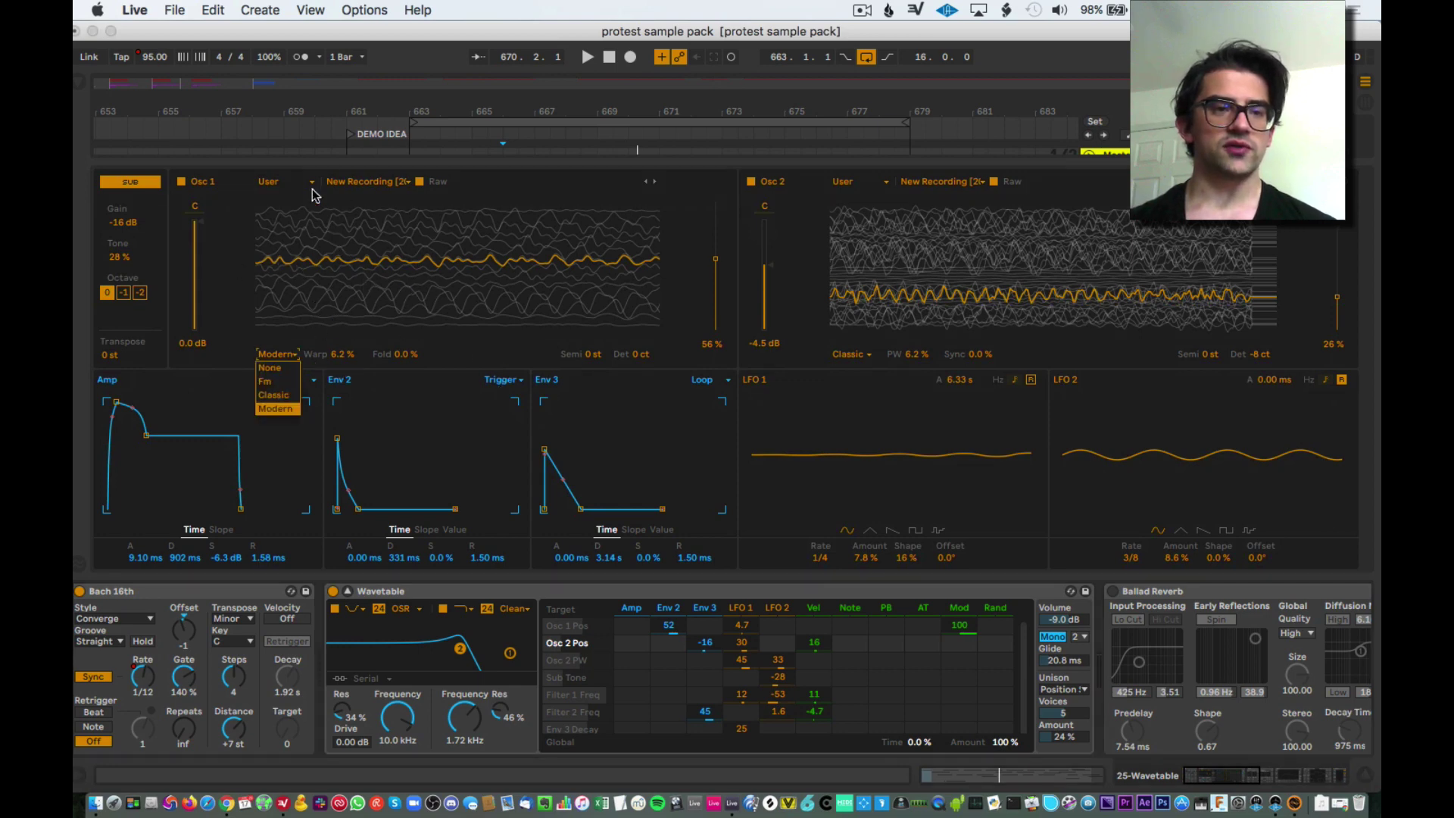
left_click_drag(320, 39, 331, 38)
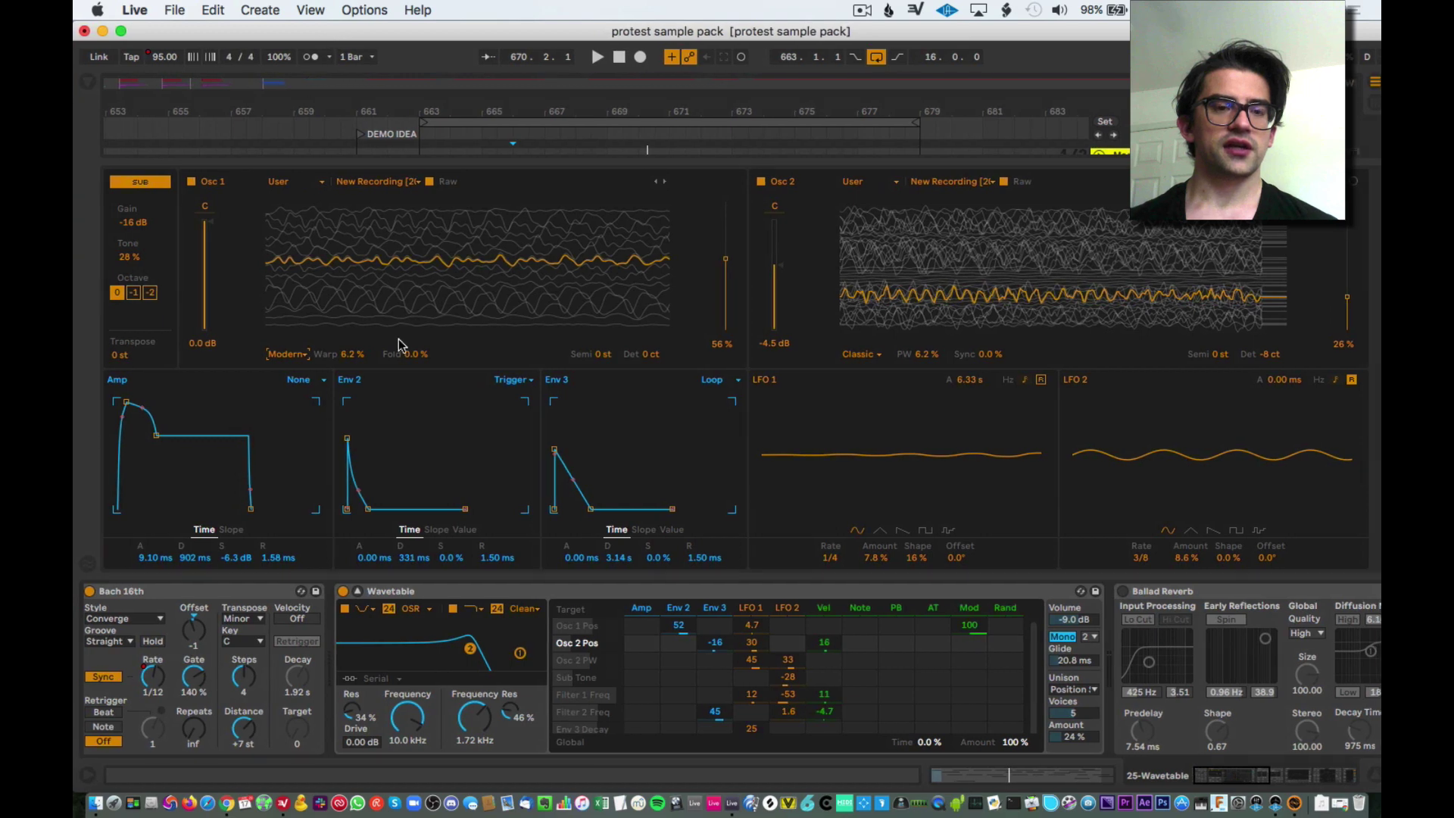
- Set Osc 1's Warp to 86 %, switch Osc 2 off and play the clip with Osc 1 alone
key("space")
left_click_drag(351, 354, 351, 284)
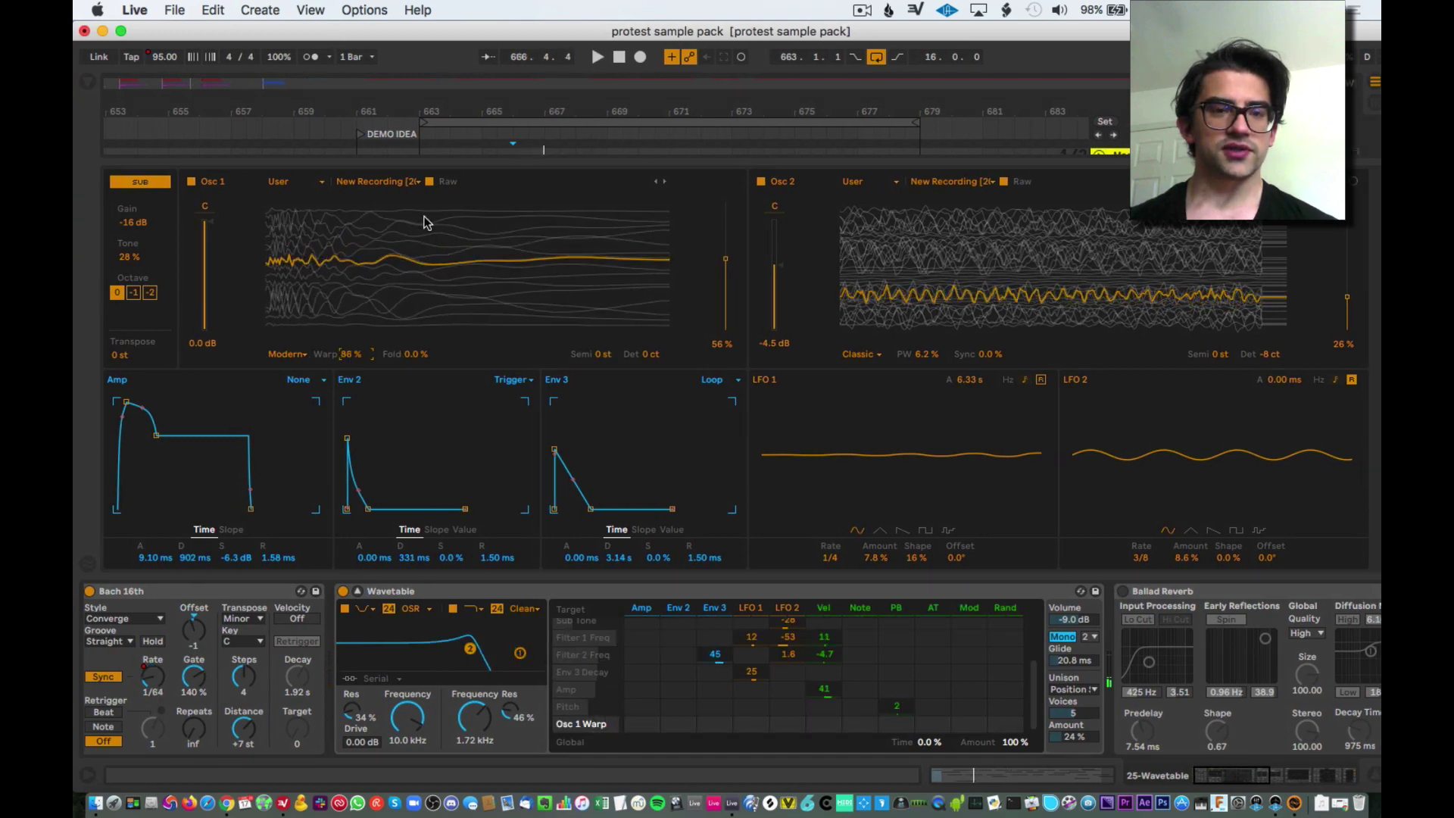
left_click(761, 182)
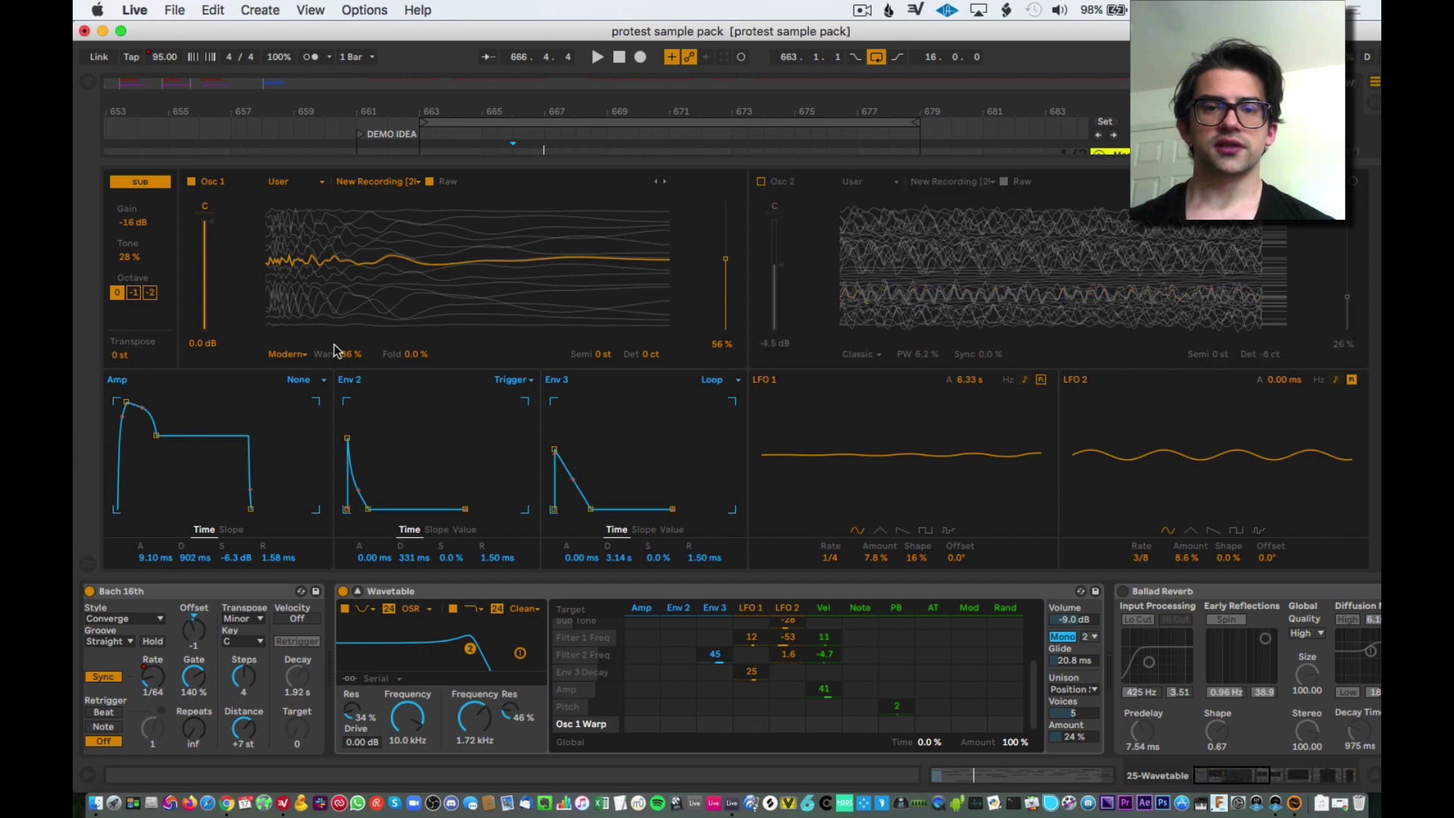
key("space")
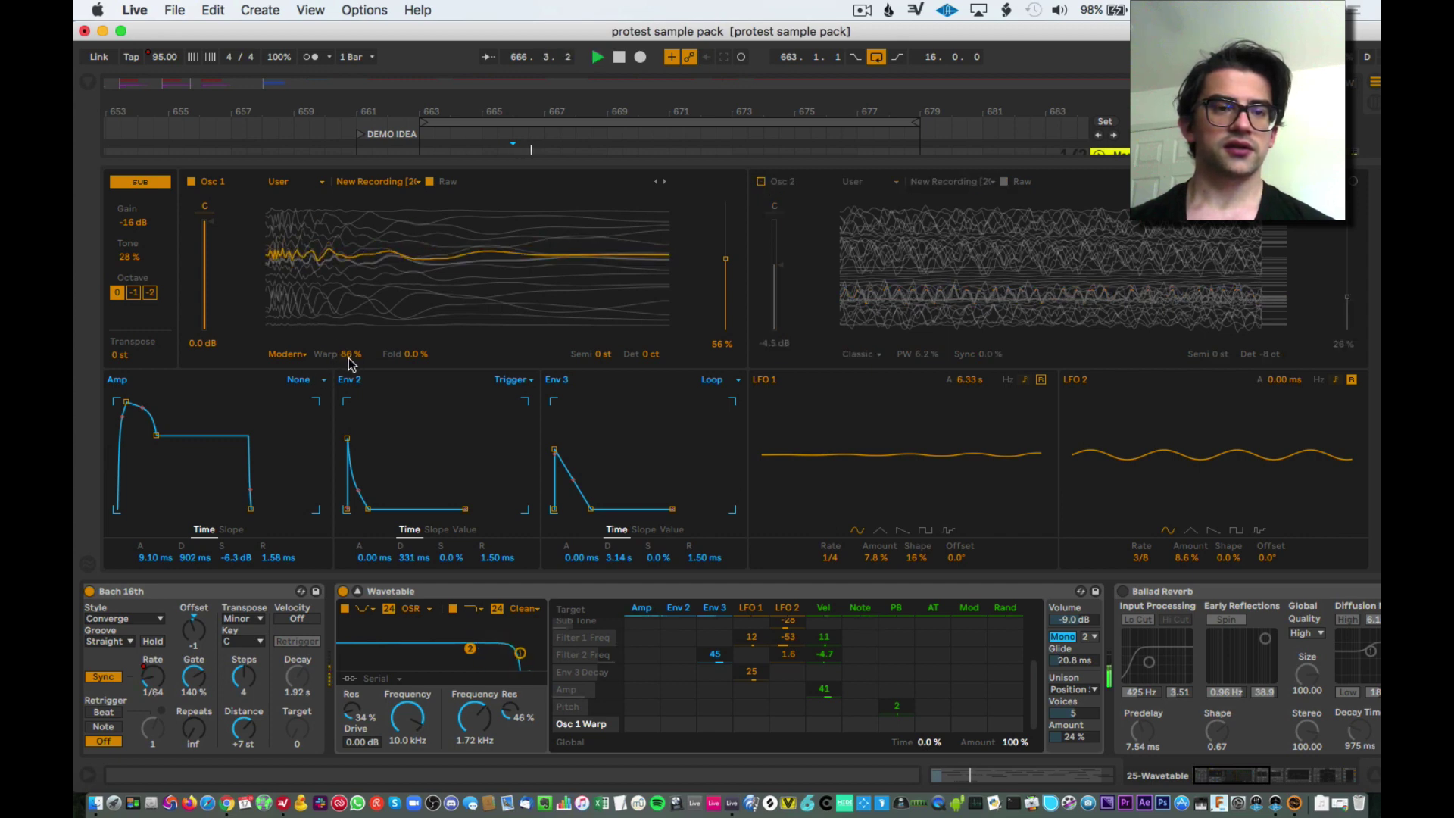
- Set Osc 1's Warp to -69 %, wavetable position to 52 % and Fold to 0.0 % while the clip plays
left_click_drag(349, 355, 349, 418)
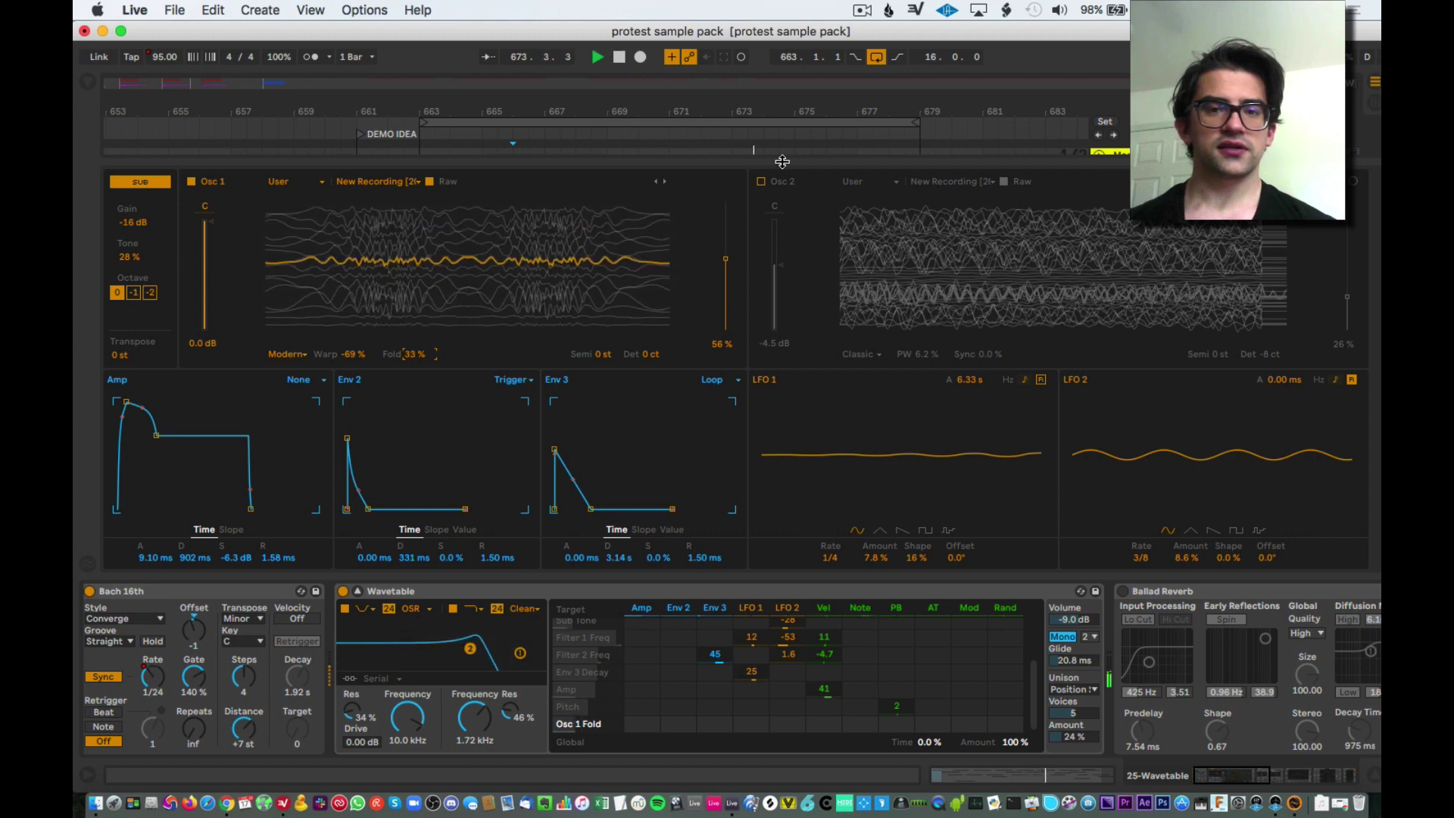
left_click_drag(727, 264, 727, 248)
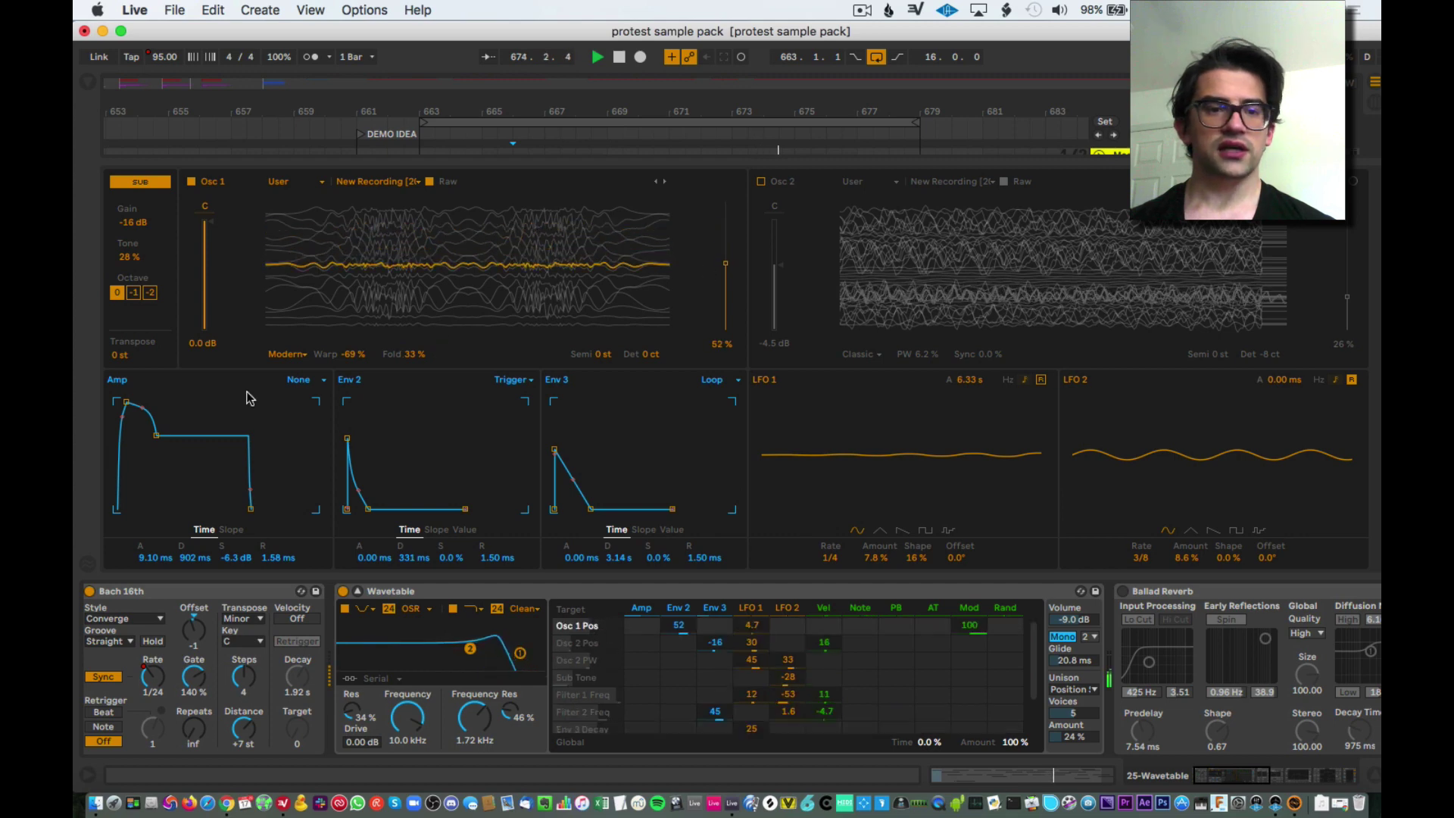
left_click_drag(409, 356, 409, 382)
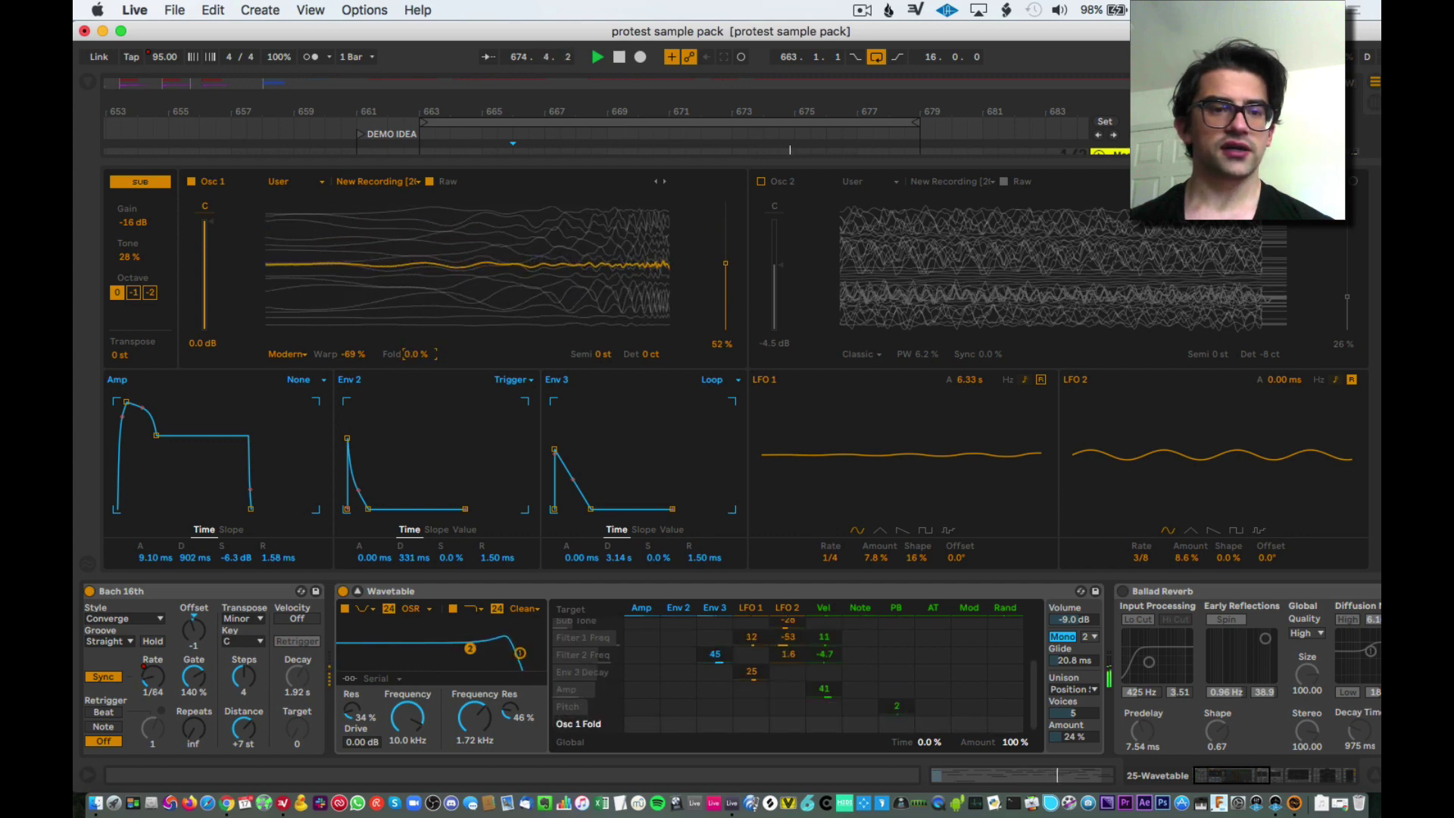
- Switch Osc 1's effect mode to Classic and set PW to -14 % with Sync at 12 % during playback
left_click(287, 354)
left_click(287, 397)
key("space")
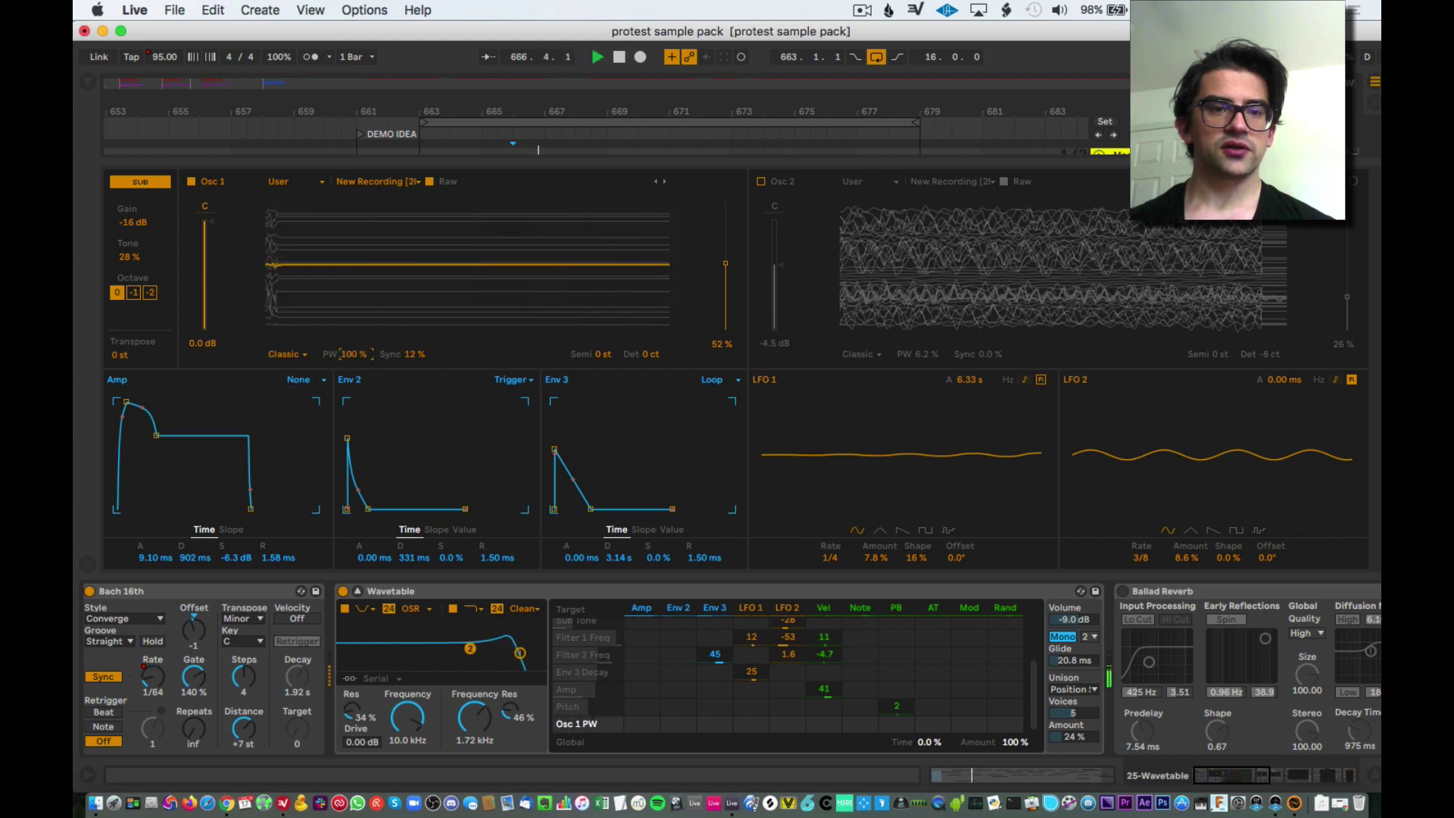
left_click_drag(350, 354, 350, 402)
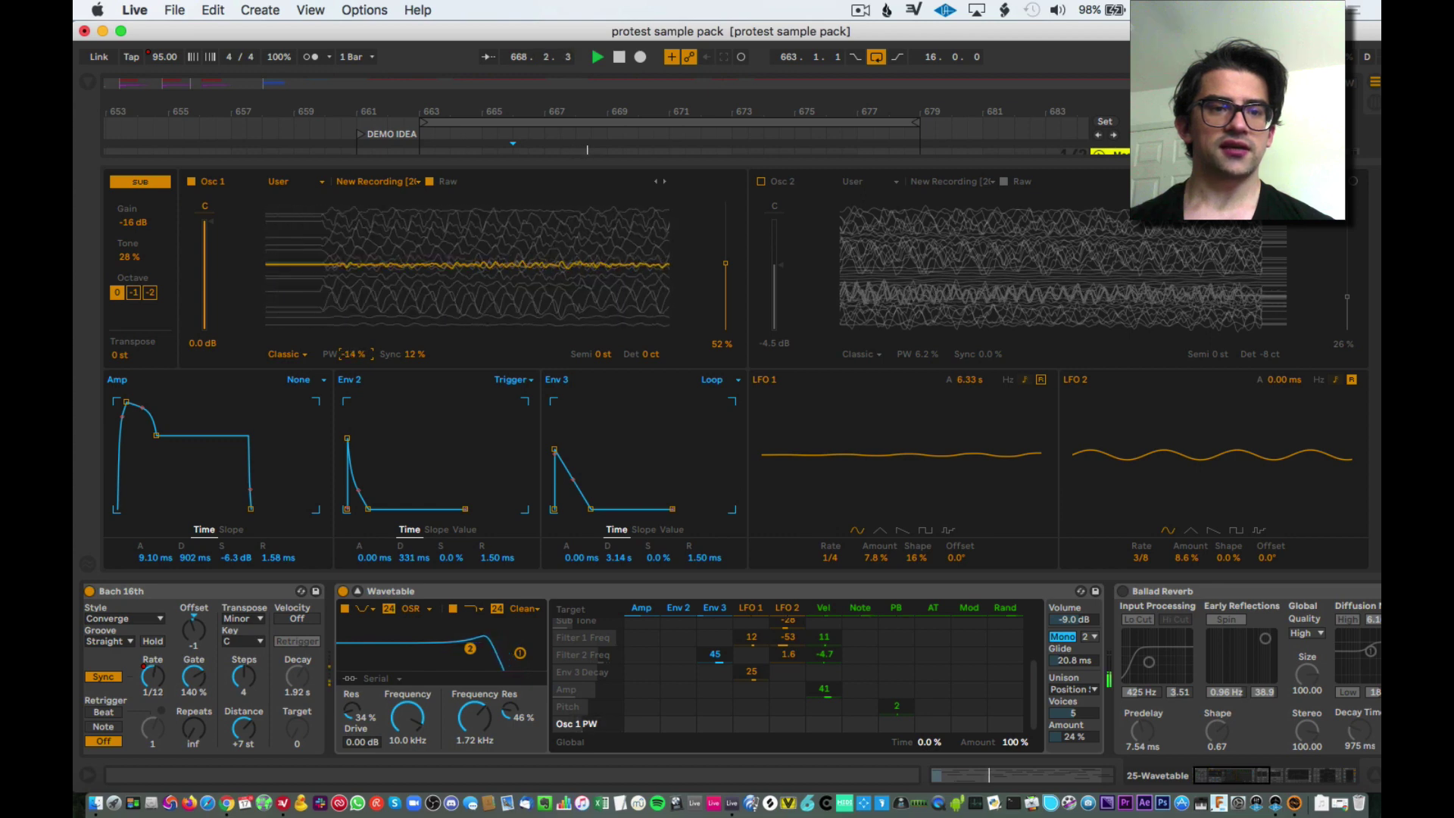
- Switch Osc 1's effect mode to Fm with Tune 33 % and Amt 82 %, and set the wavetable position to 42 %
left_click(287, 355)
left_click(304, 382)
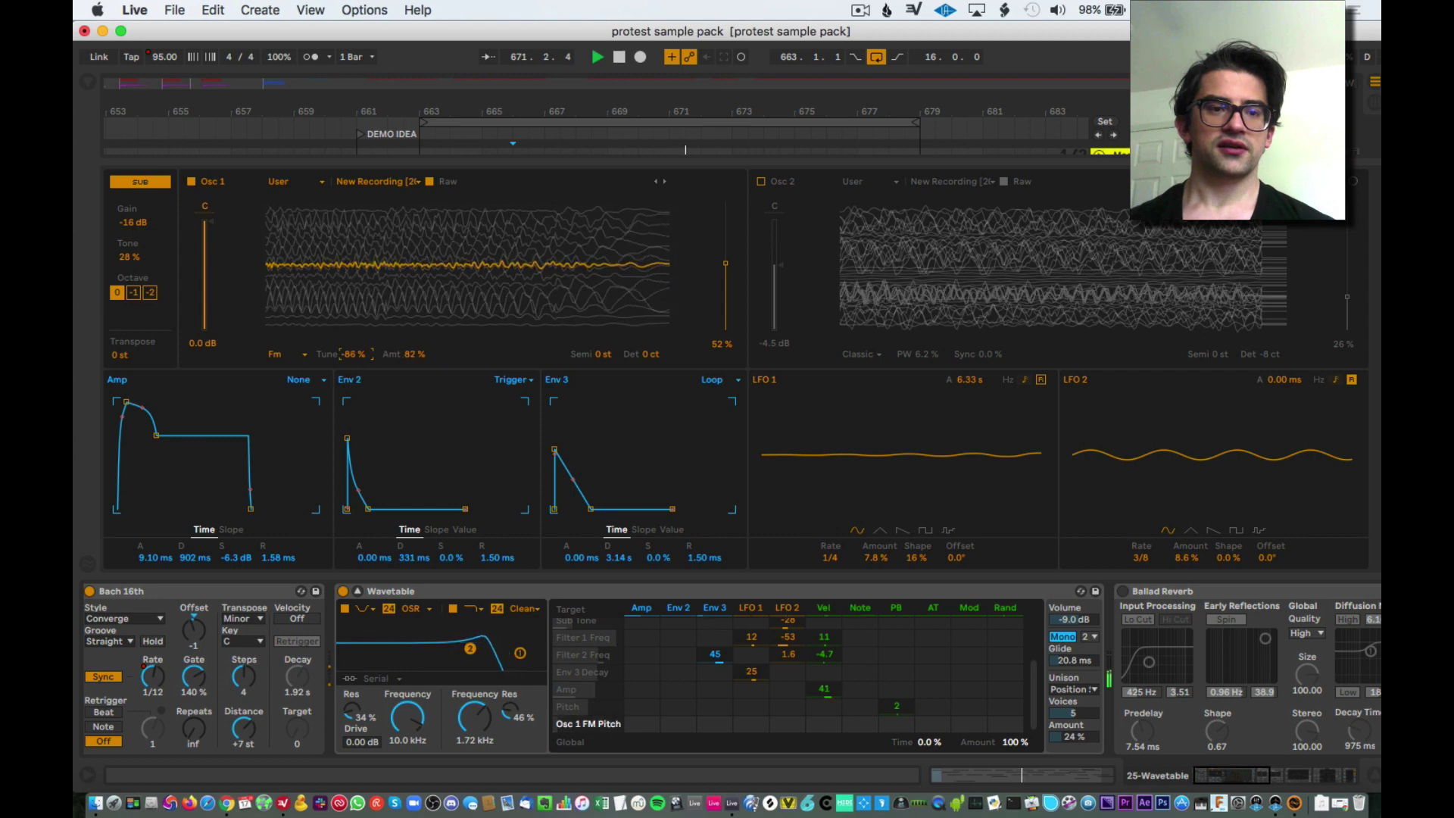
left_click_drag(724, 258, 725, 287)
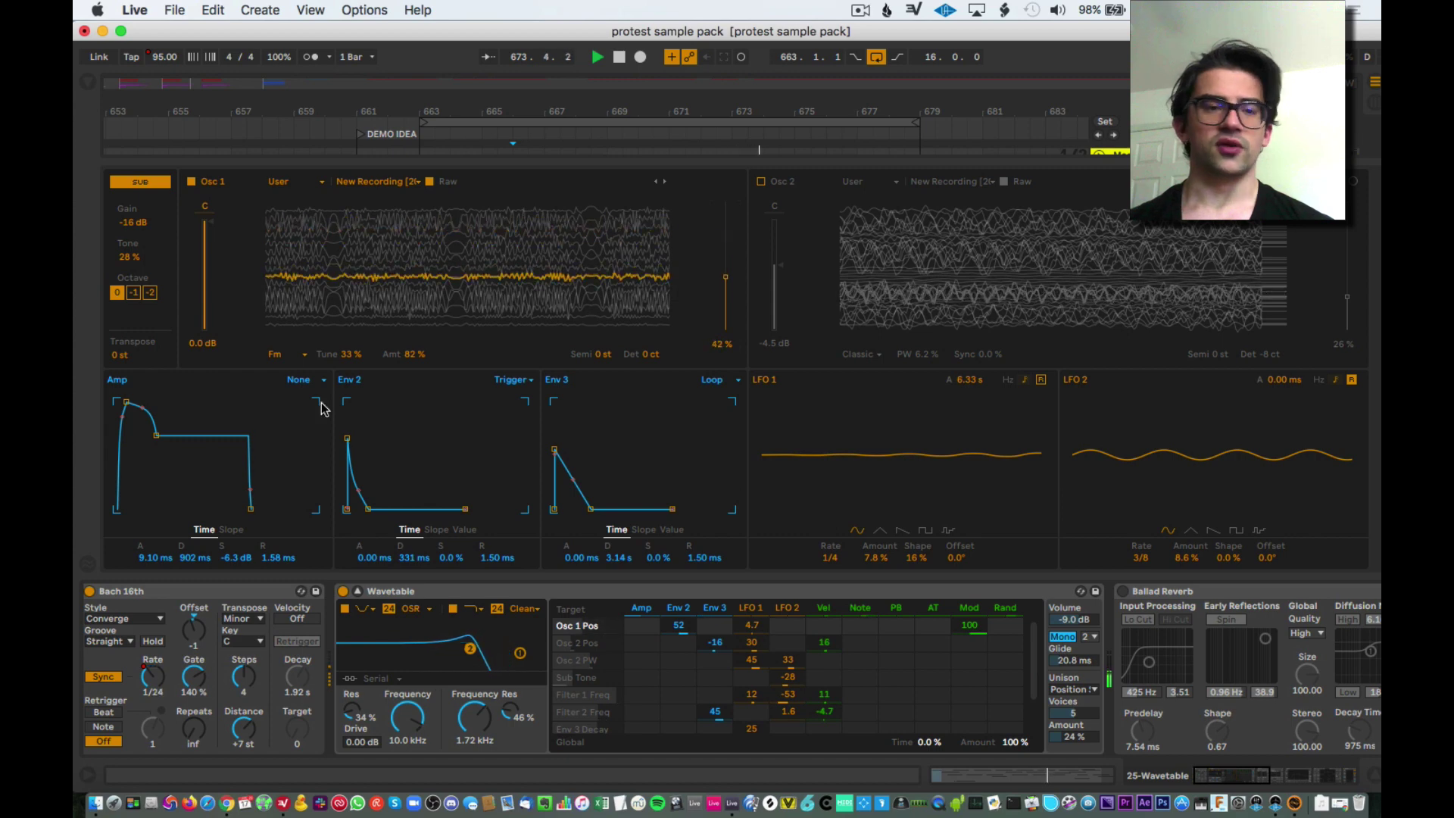
- Return Osc 1's effect mode to Modern and set Warp to 100 % and Fold to 0.0 %
left_click(274, 357)
left_click(296, 410)
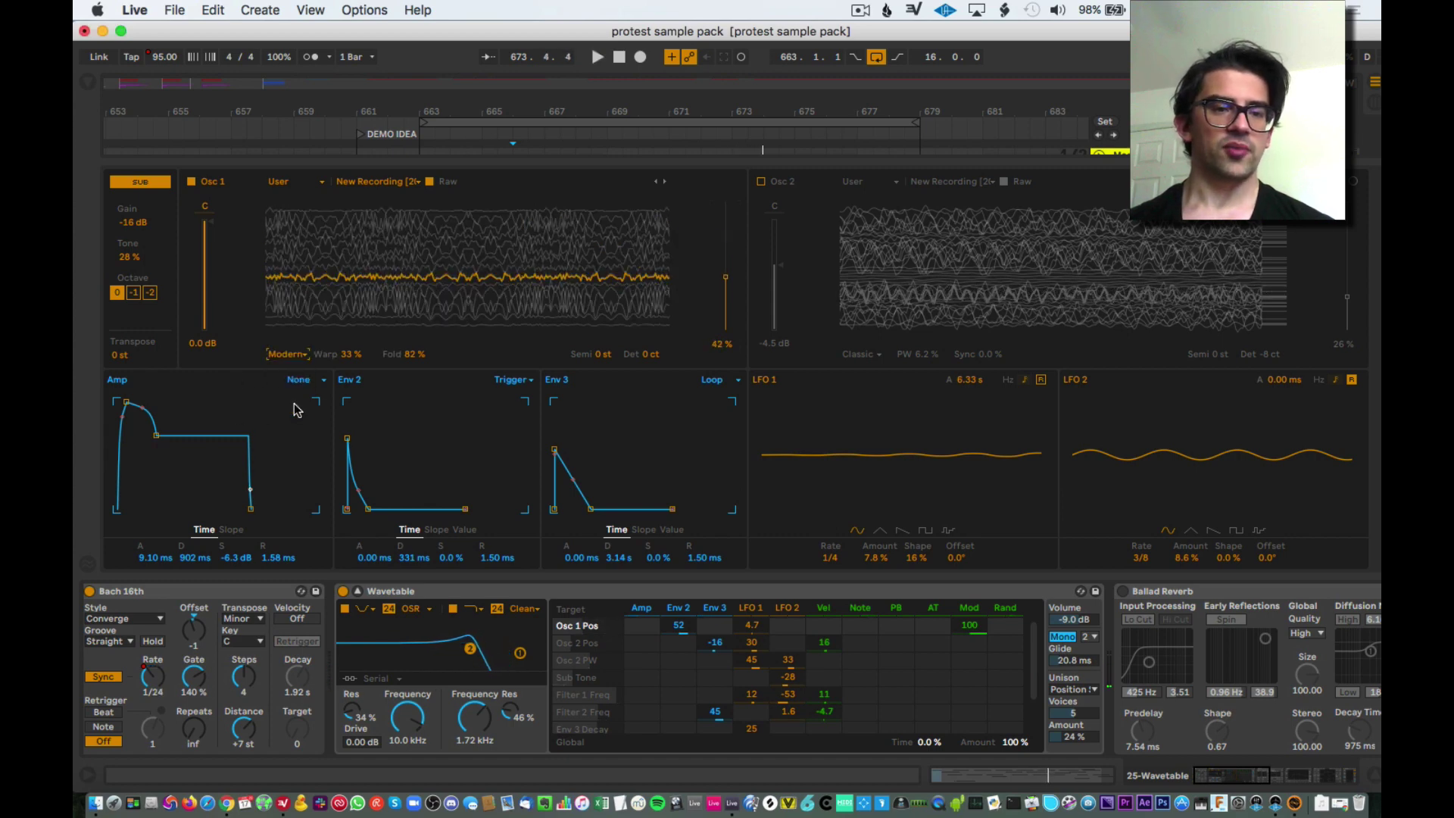
left_click(352, 355)
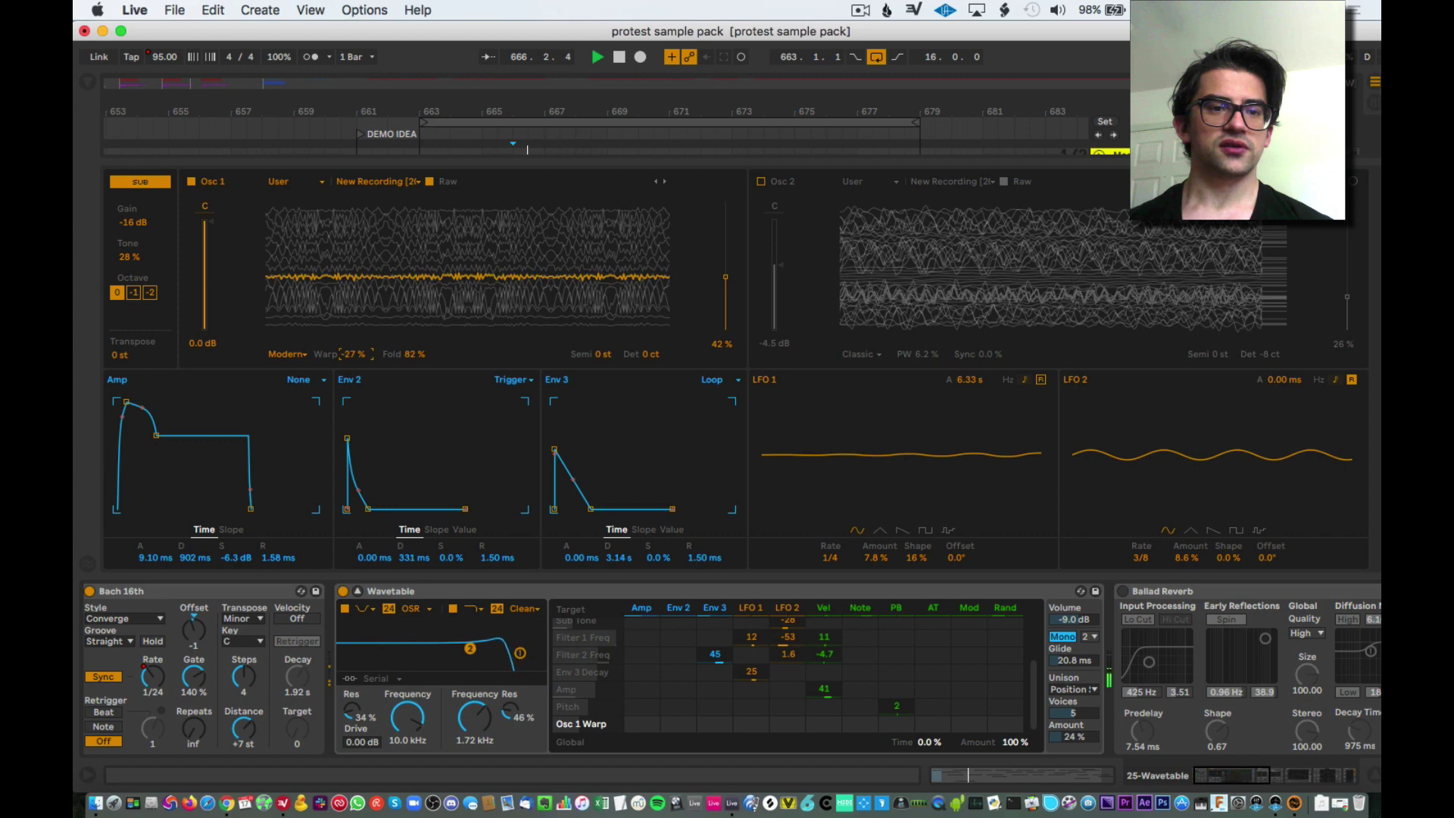
left_click(409, 358)
key("Delete")
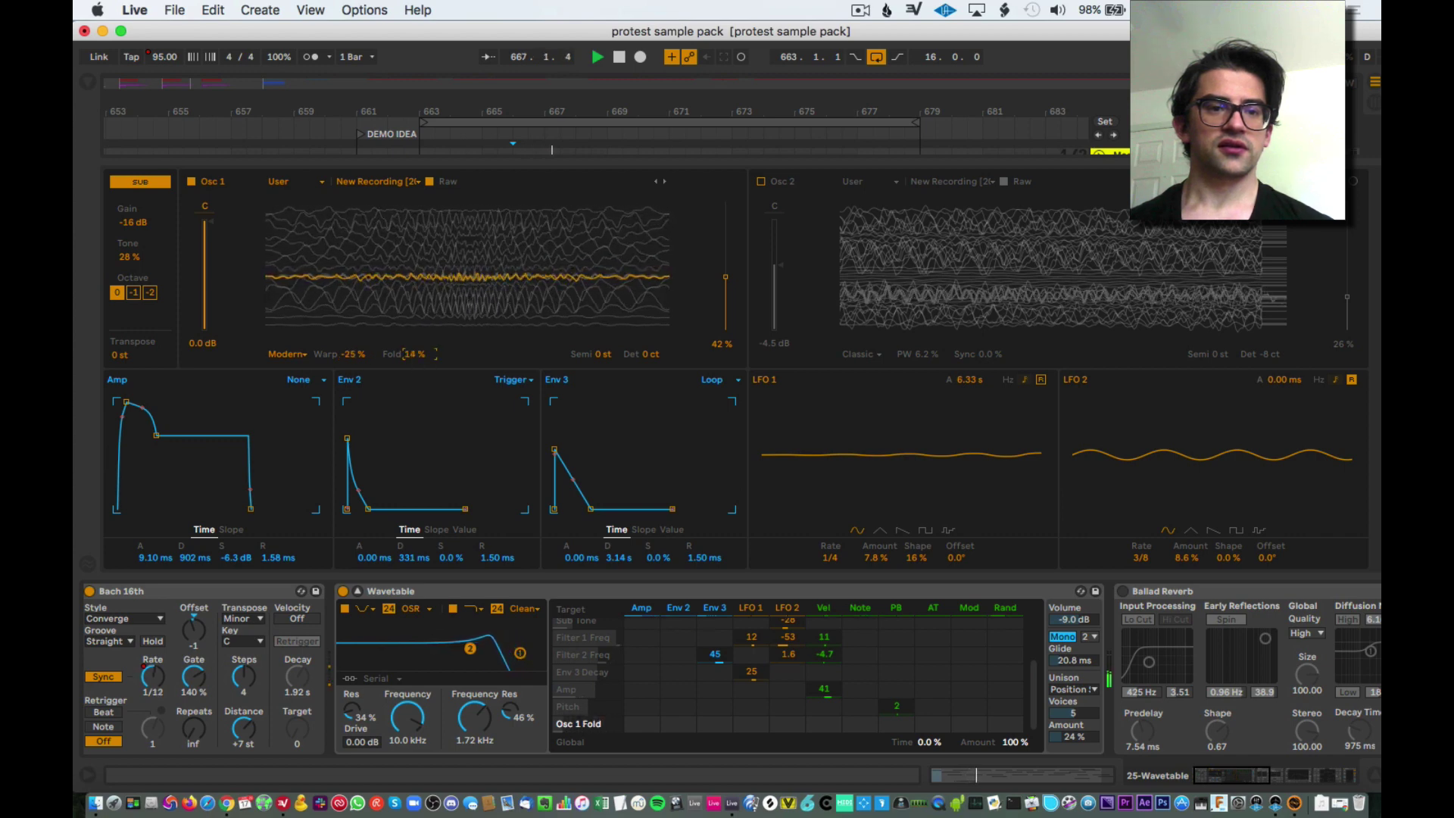
left_click_drag(353, 354, 353, 259)
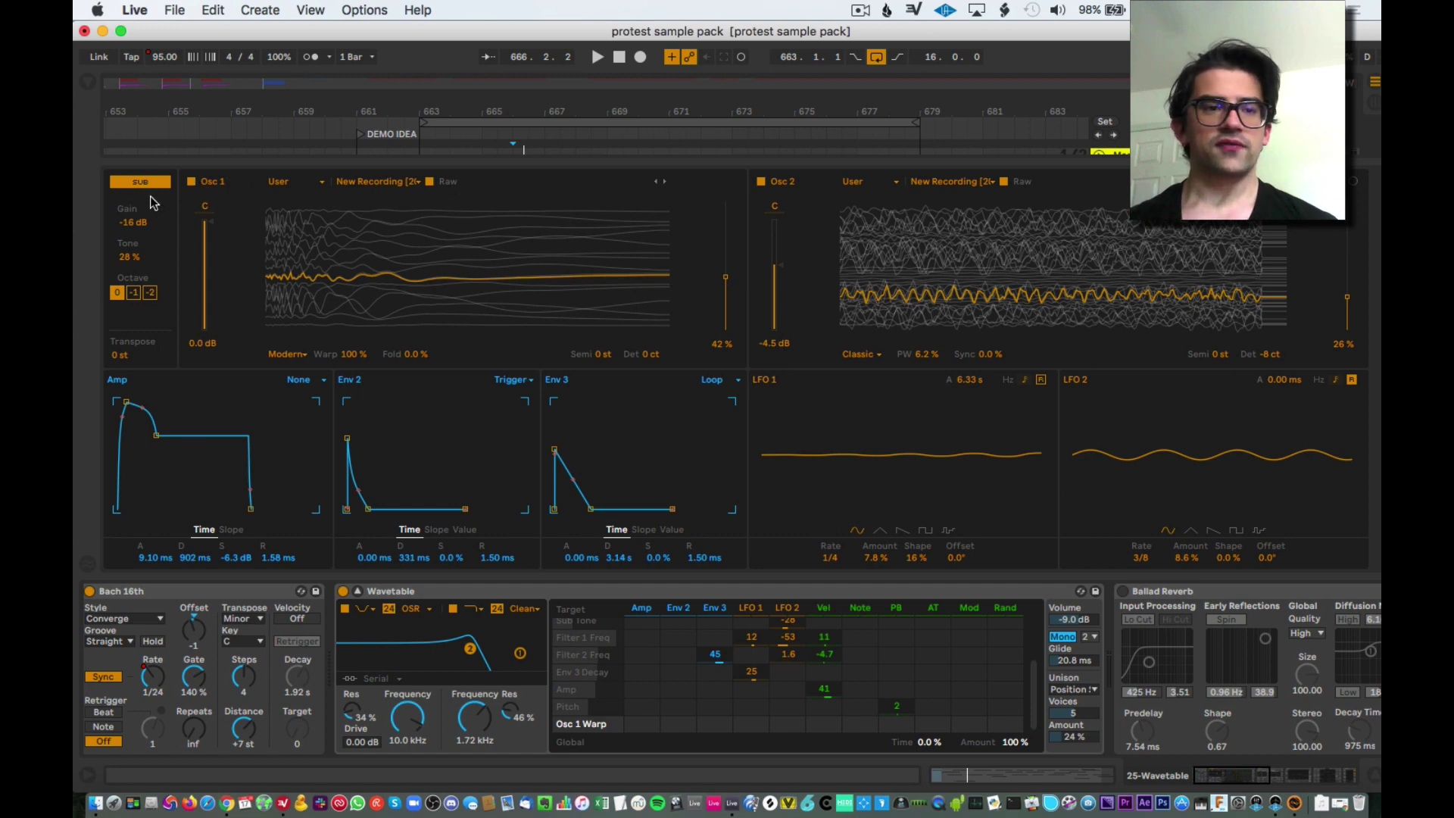
- Switch Osc 1 off and set Osc 2's PW to -73 % and Sync to 27 % while it plays alone
left_click(192, 182)
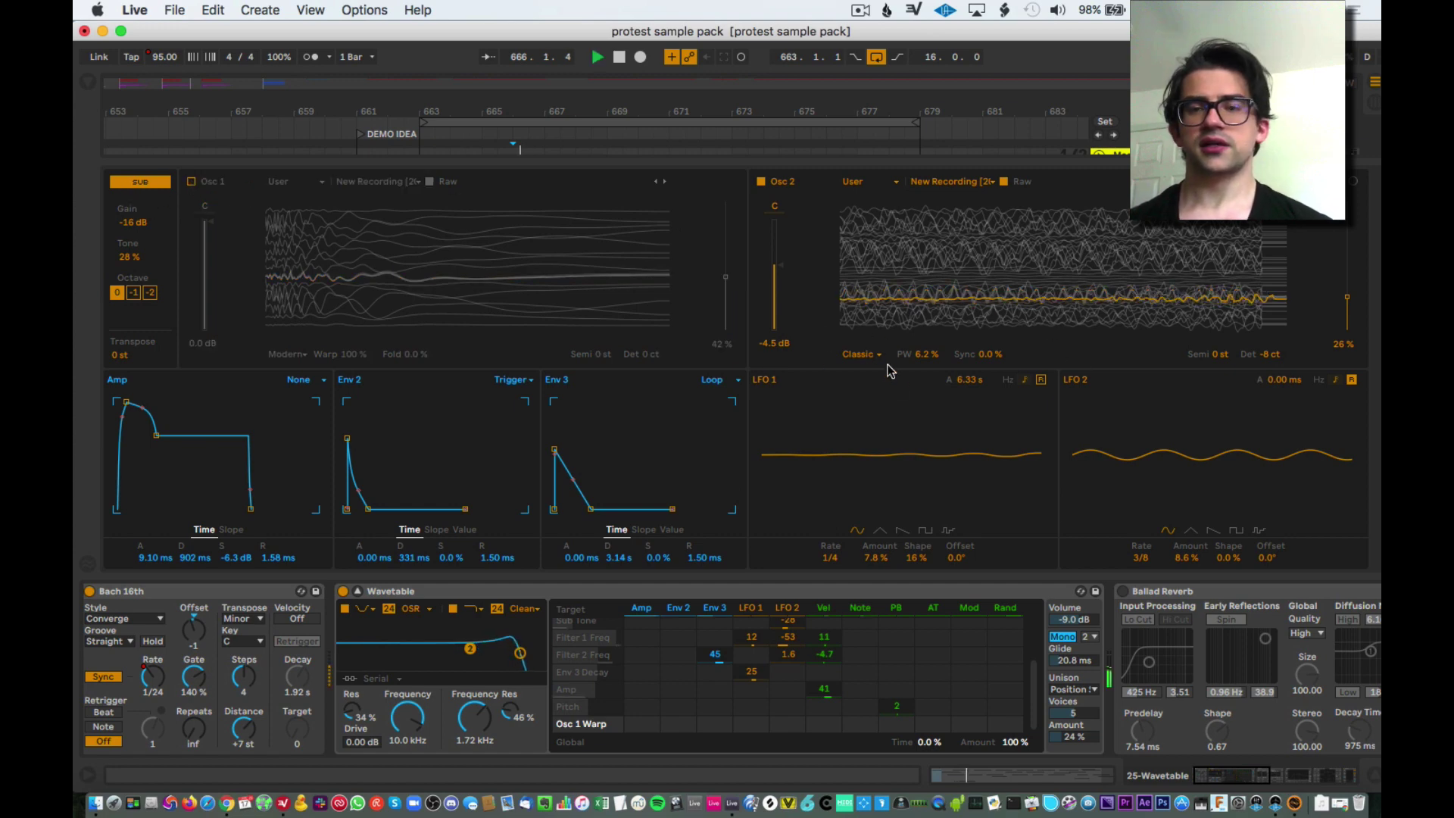
left_click_drag(924, 354, 984, 356)
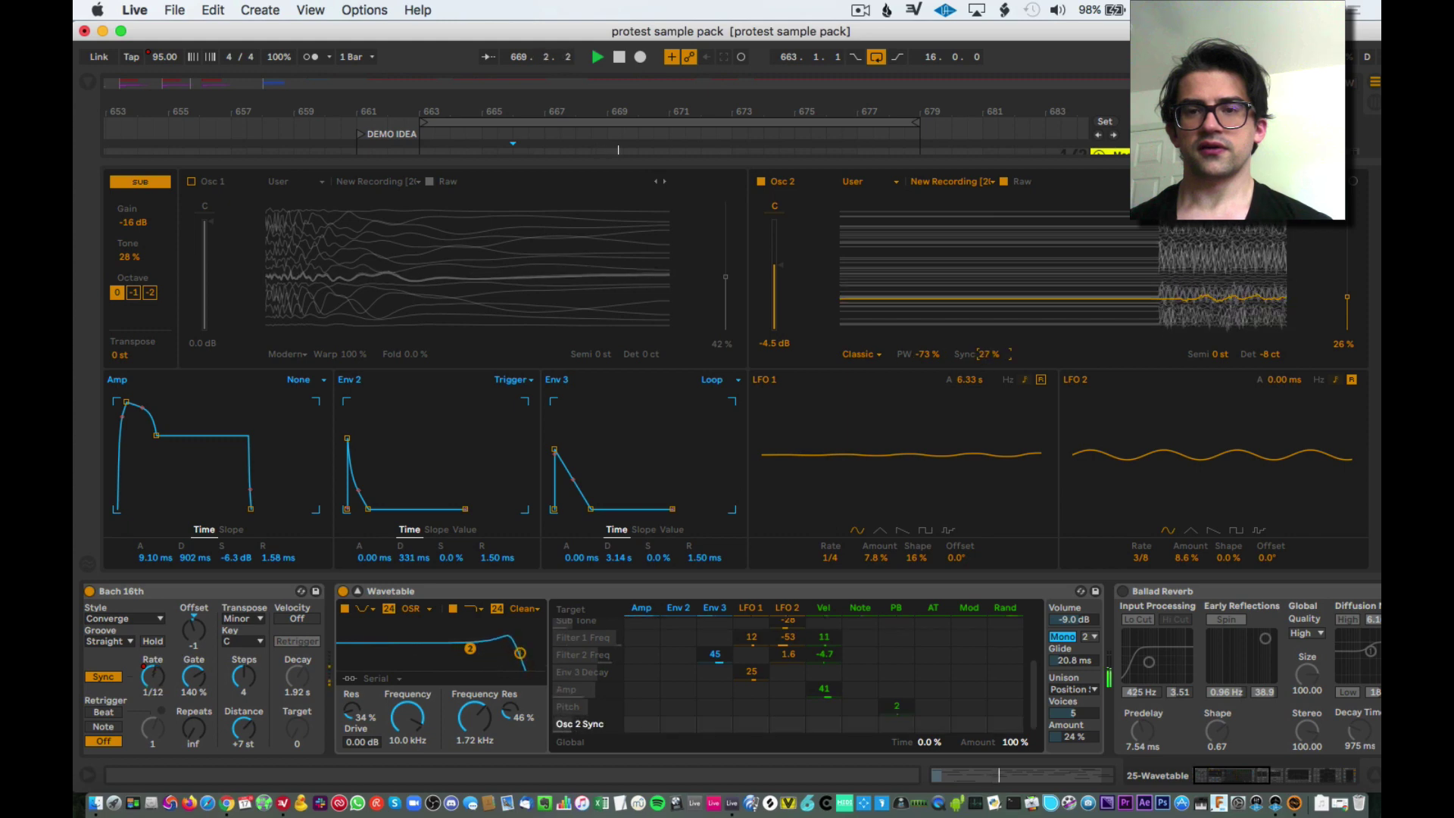
left_click(873, 356)
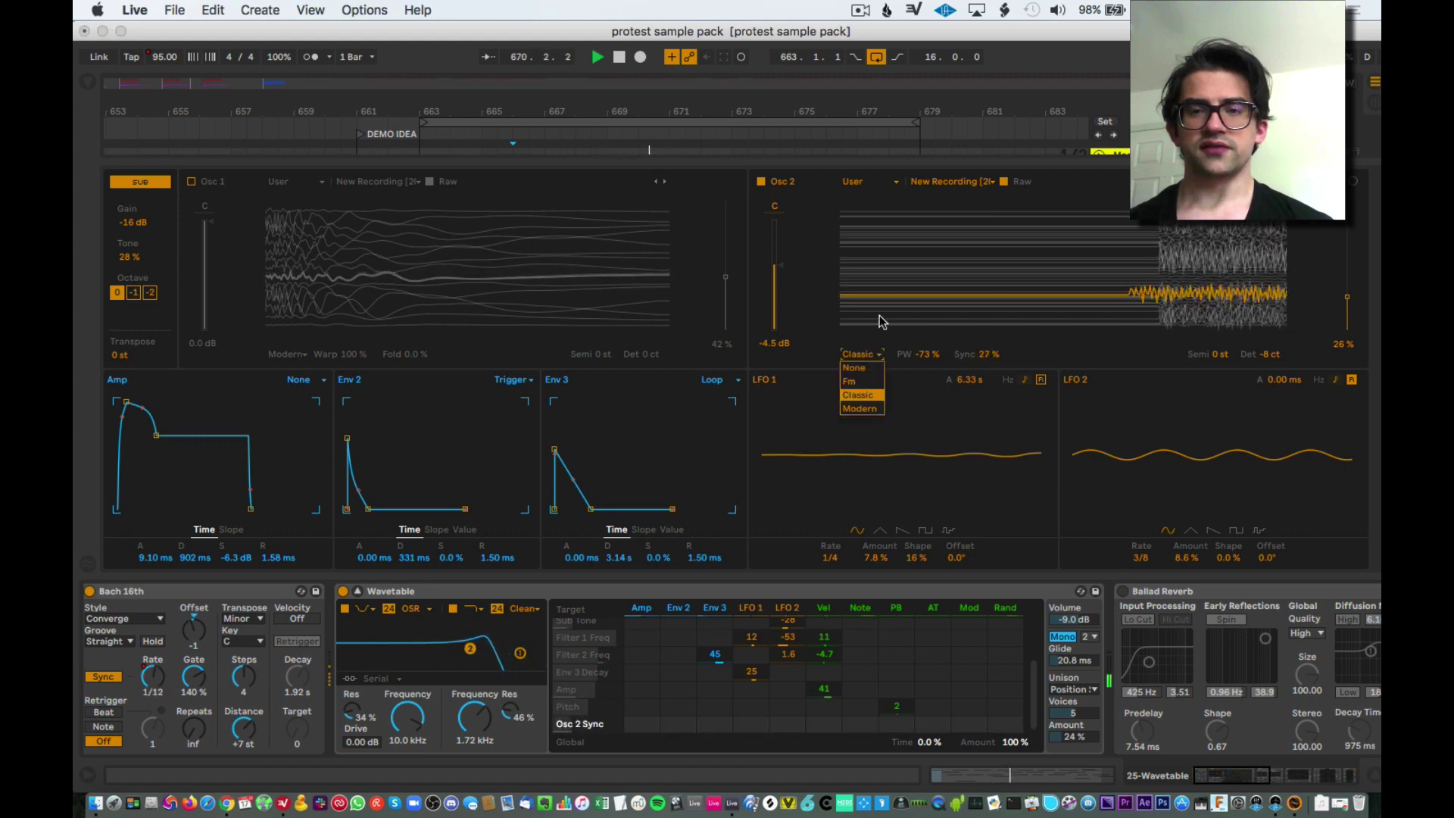
- Switch Osc 1 back on, audition both oscillators together and stop playback
left_click(193, 187)
left_click(193, 185)
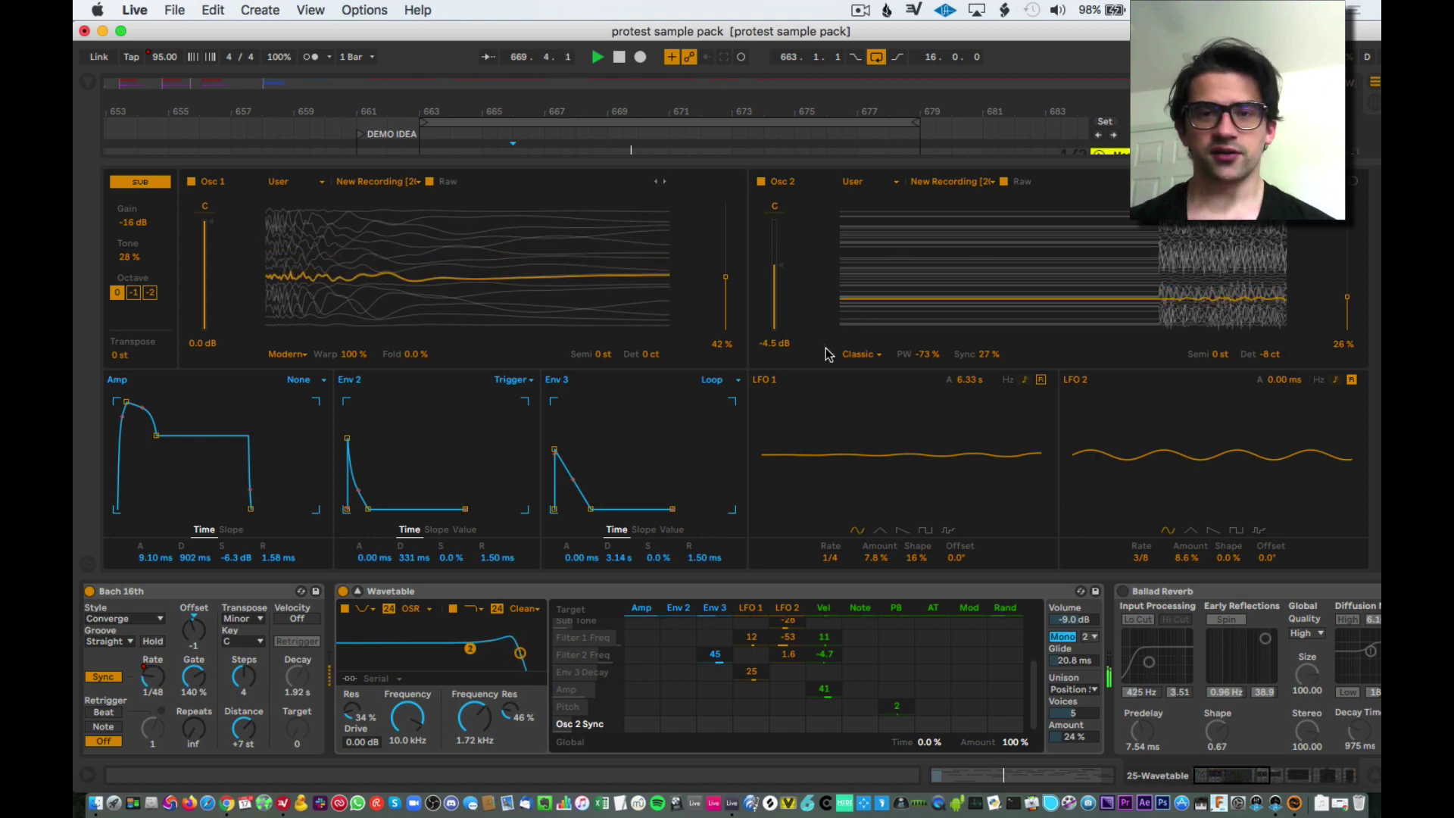
key("space")
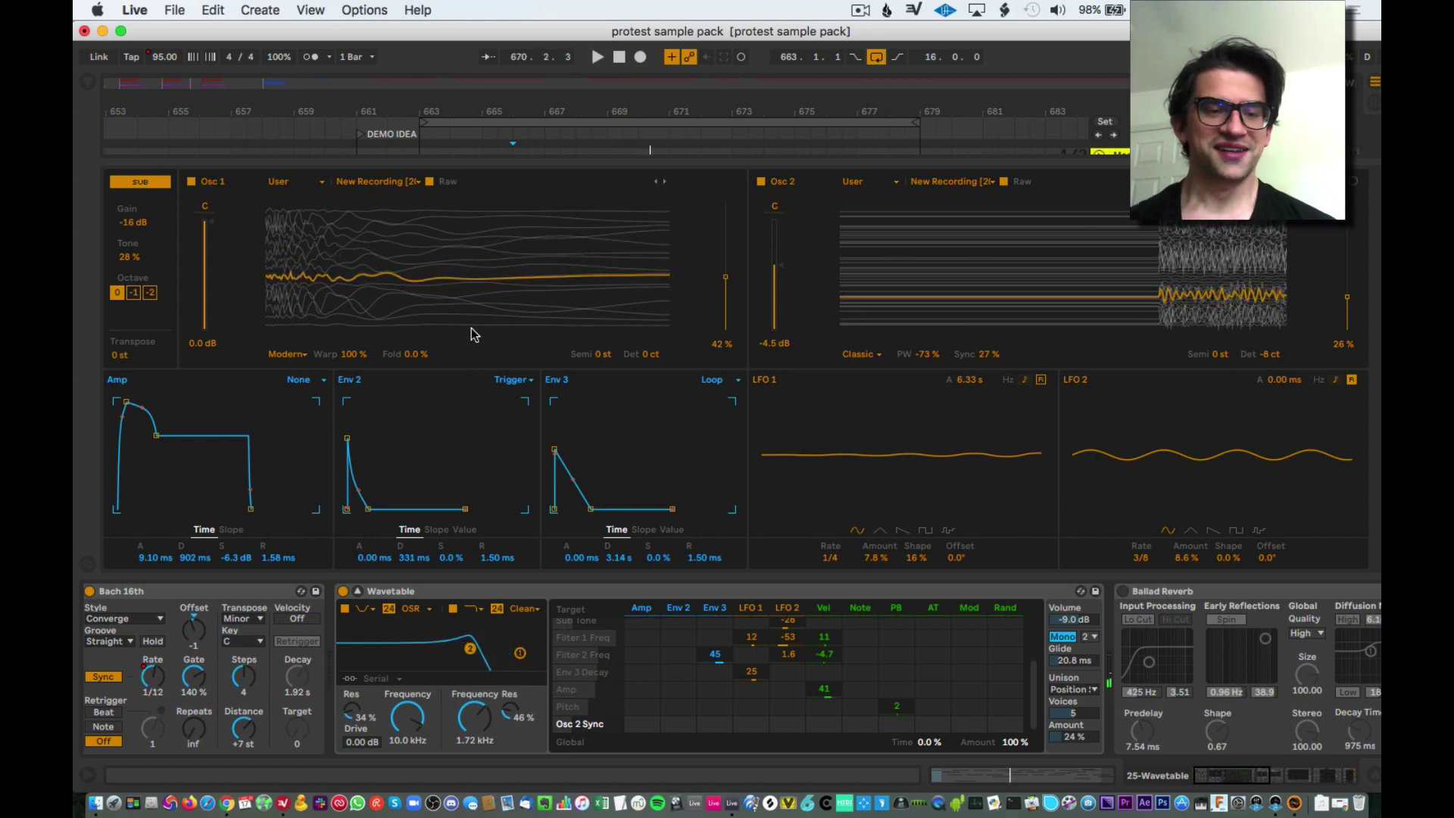
- Look over the effects following Wavetable and collapse the device to its compact view to reveal the arrangement
scroll(559, 723, "left", 1)
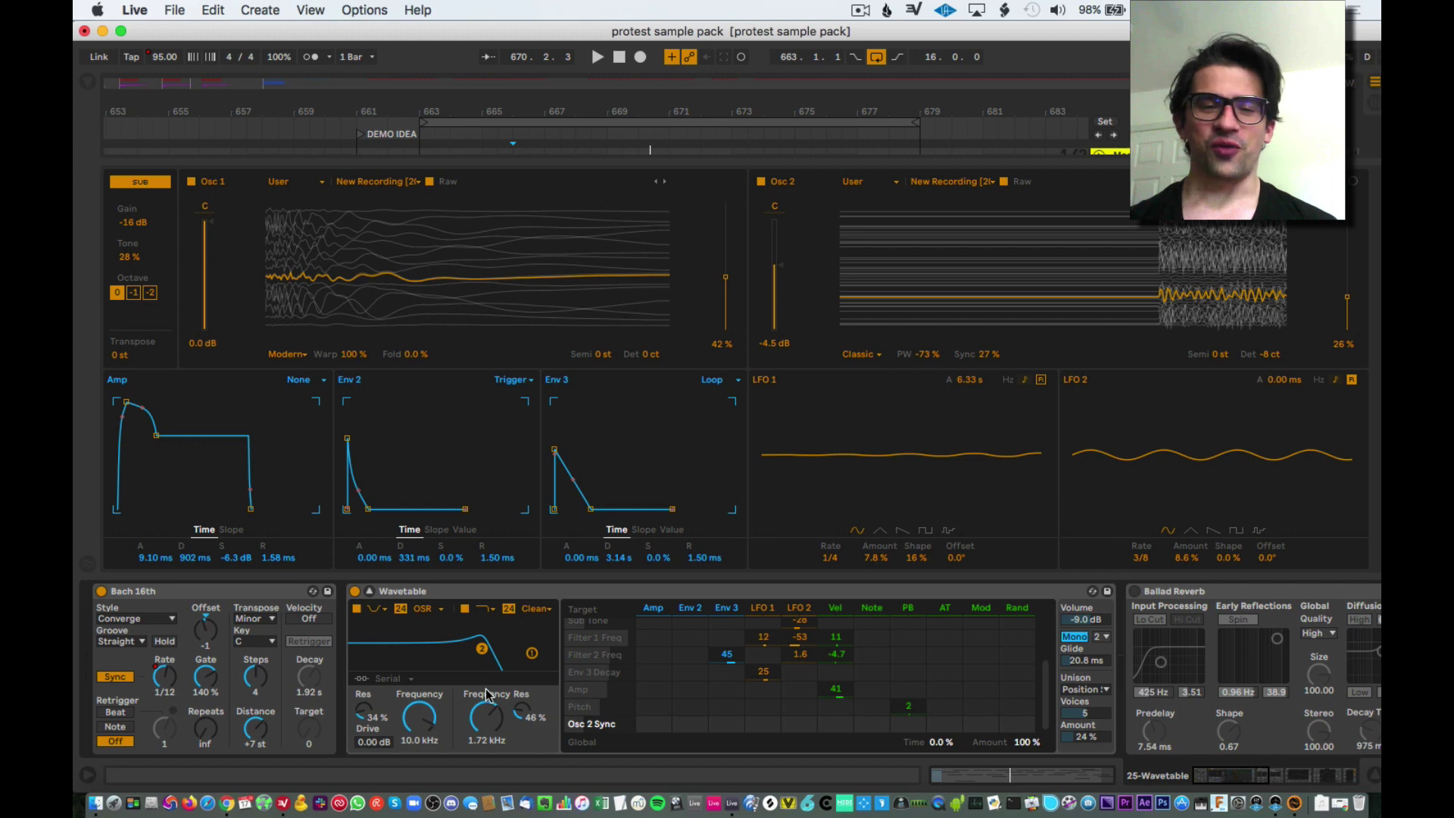
scroll(487, 694, "right", 15)
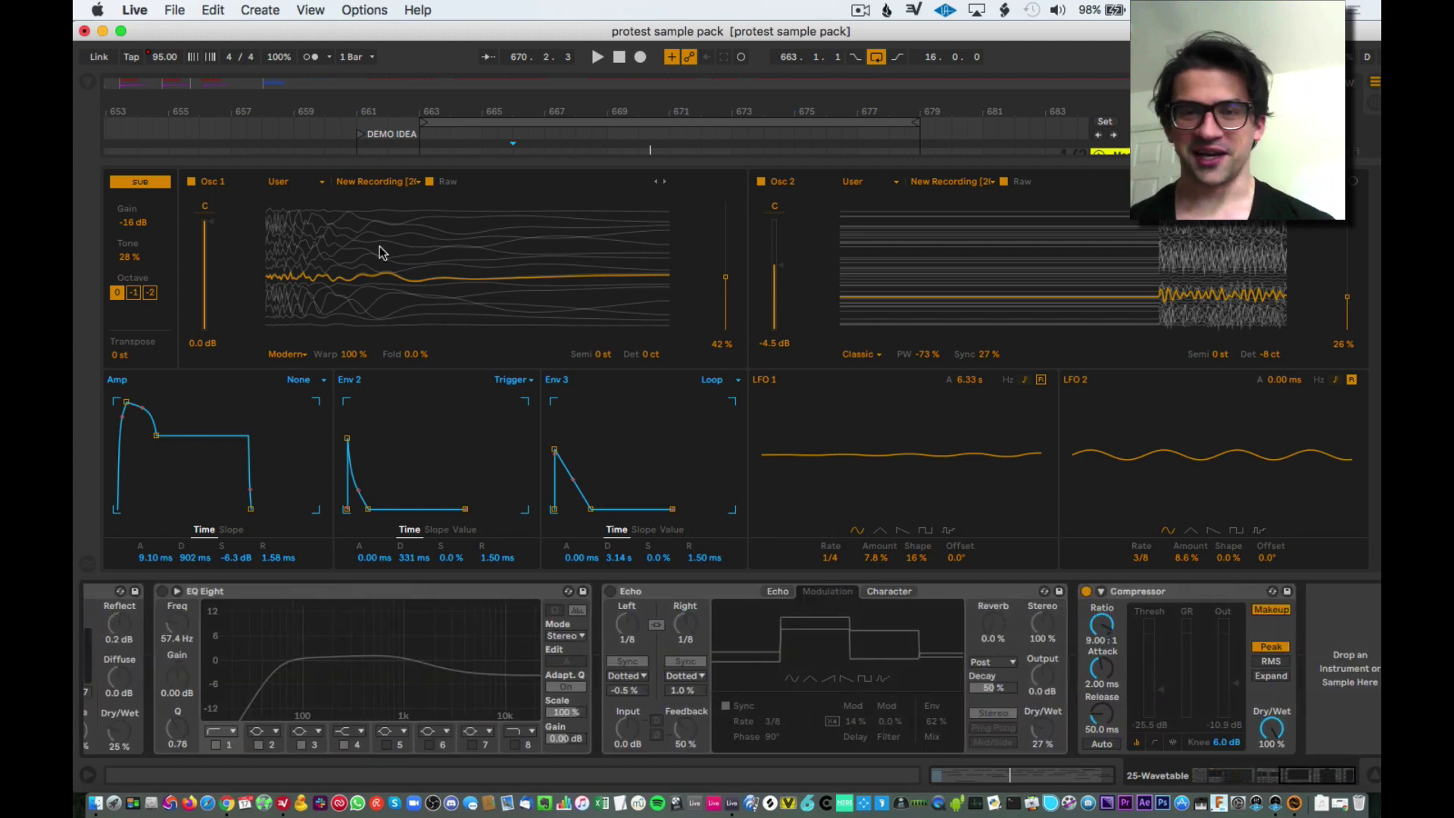
scroll(409, 662, "left", 15)
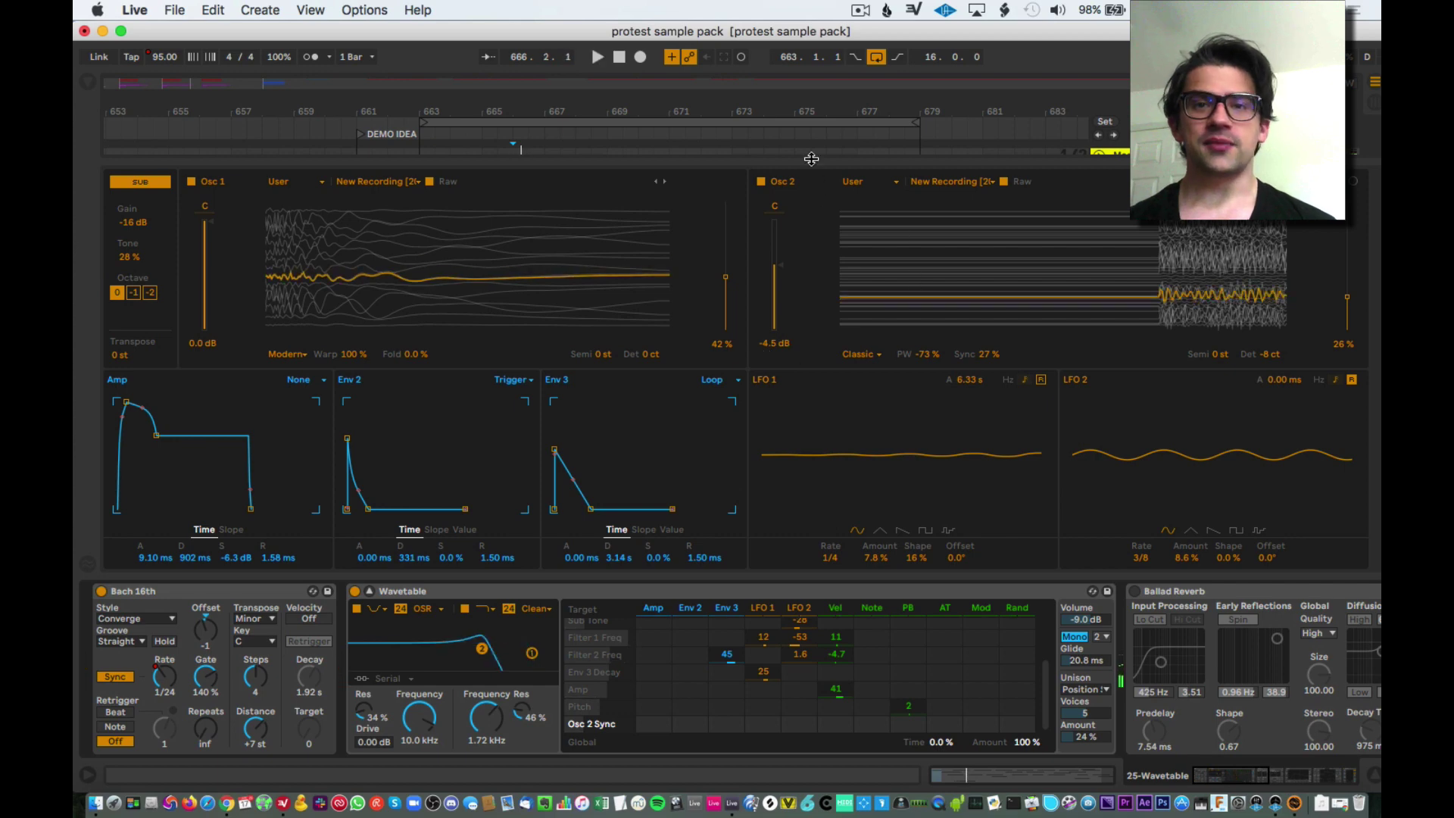
left_click_drag(812, 159, 752, 636)
scroll(990, 366, "down", 2)
left_click(1118, 257)
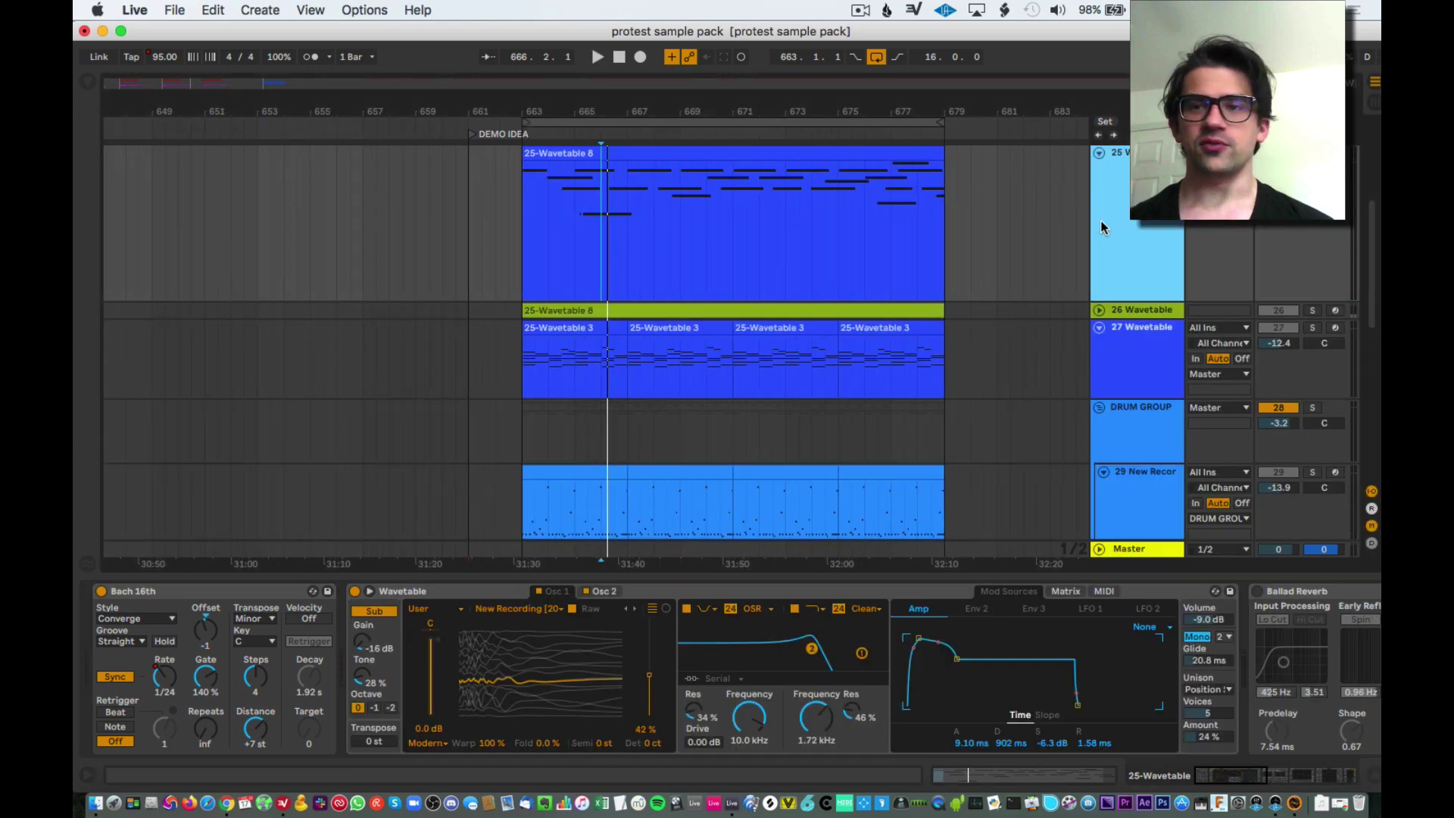
- Insert a new MIDI track and place it directly above the 25 Wavetable track
scroll(1118, 263, "up", 1)
scroll(1105, 273, "up", 3)
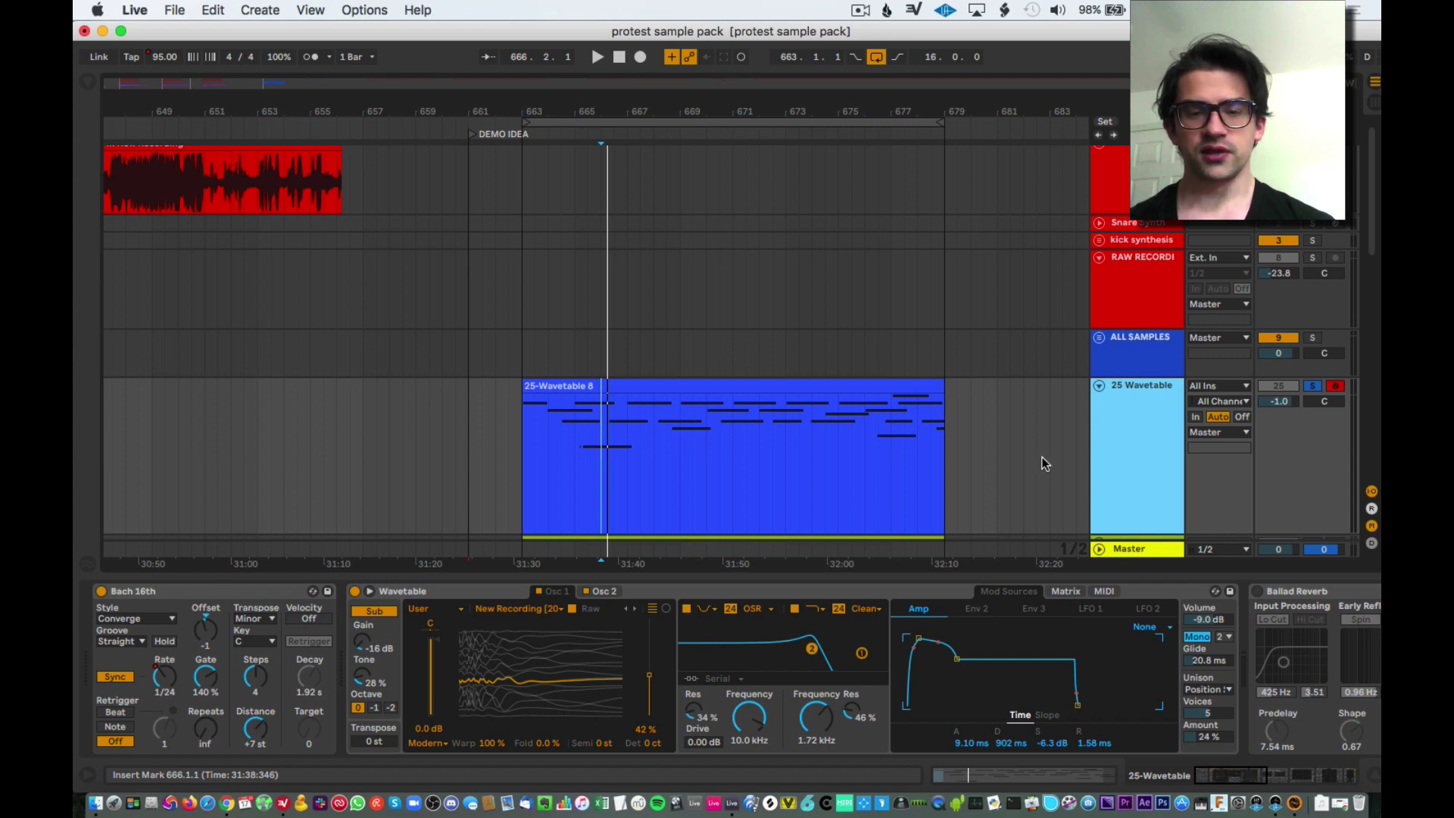
key("super+shift+t")
scroll(1148, 456, "down", 1)
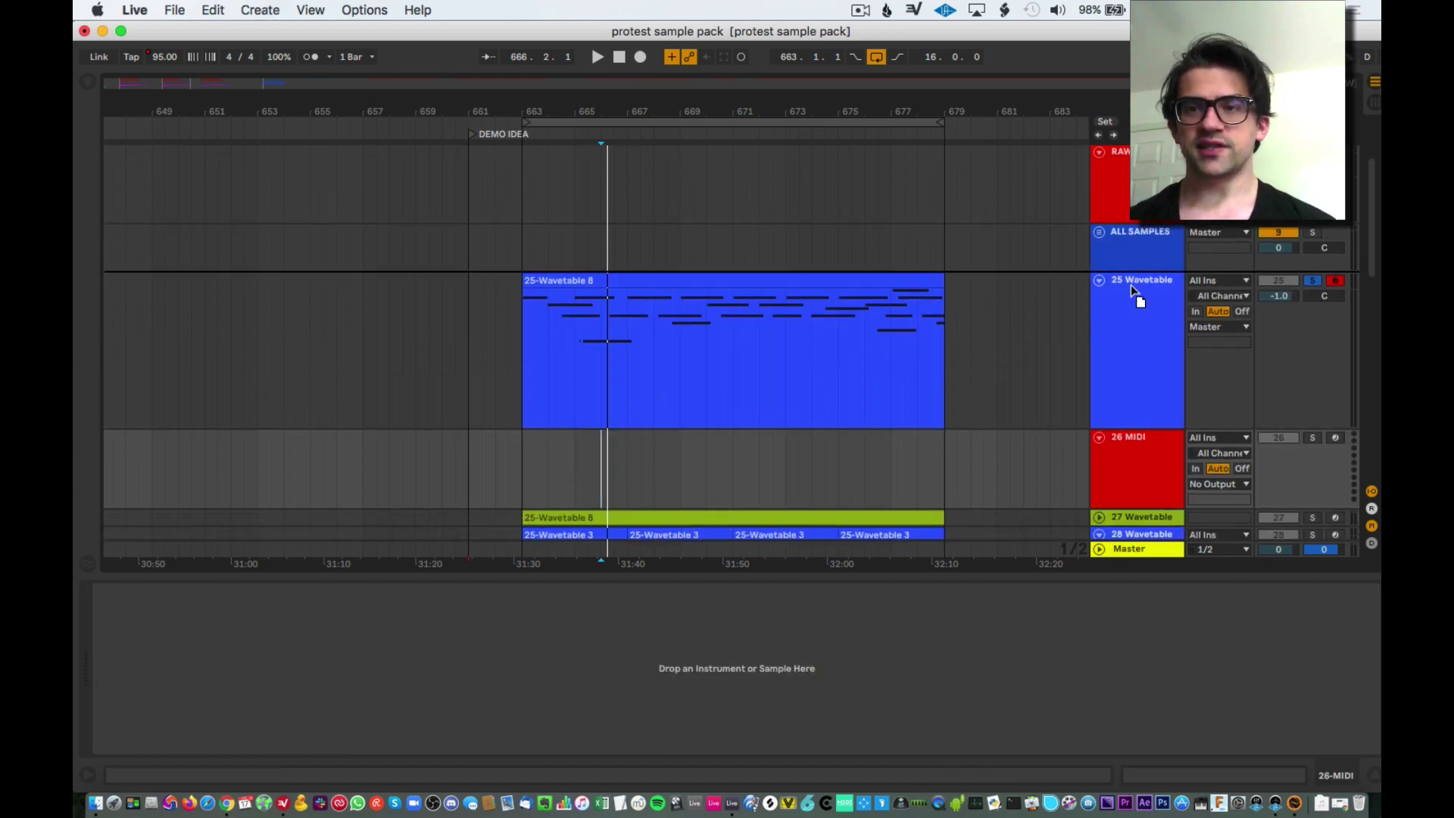
left_click_drag(1130, 283, 1130, 284)
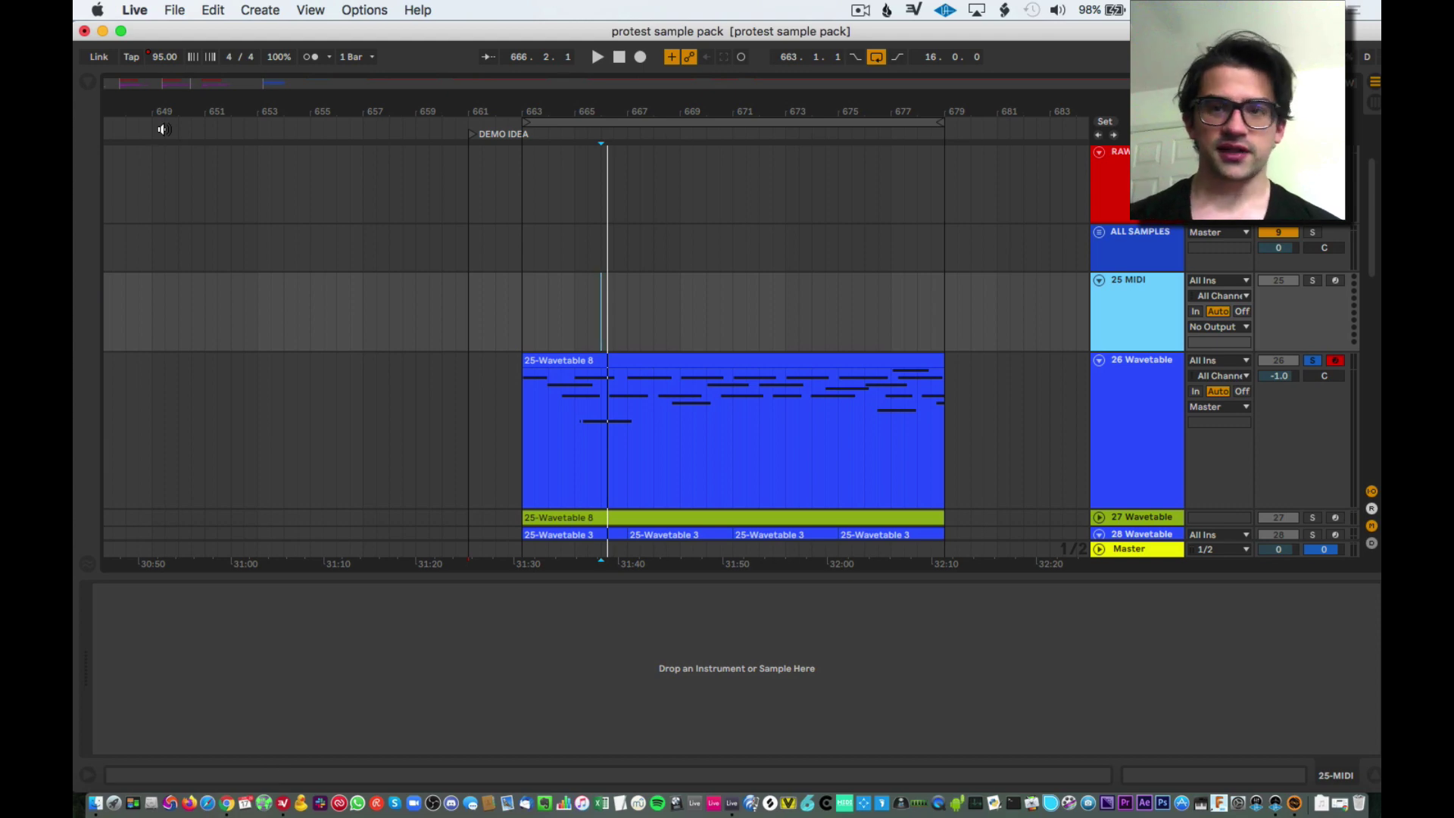
- Show the browser and load the Wavetable instrument onto the new MIDI track
key("super+alt+b")
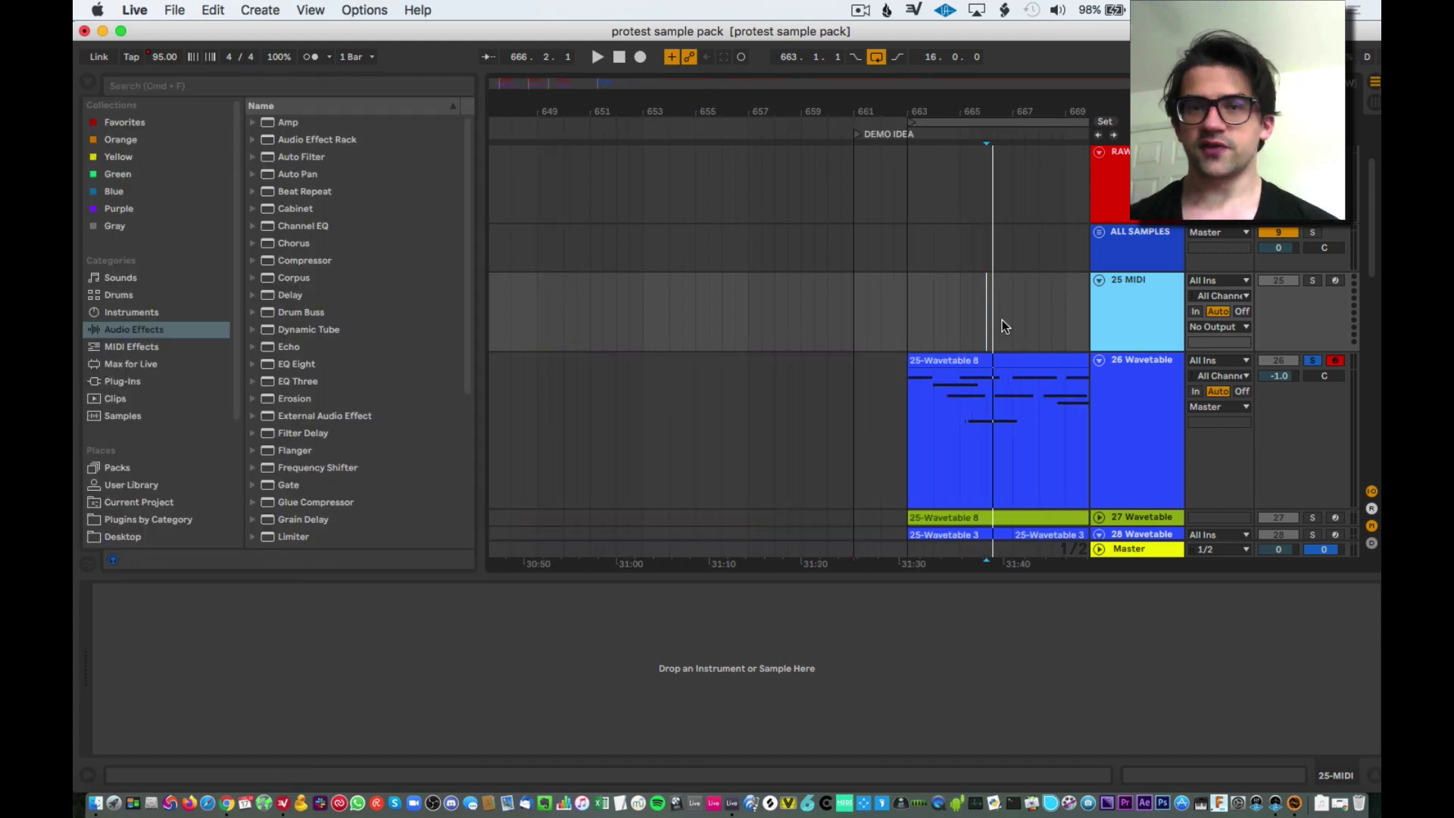
scroll(403, 485, "down", 5)
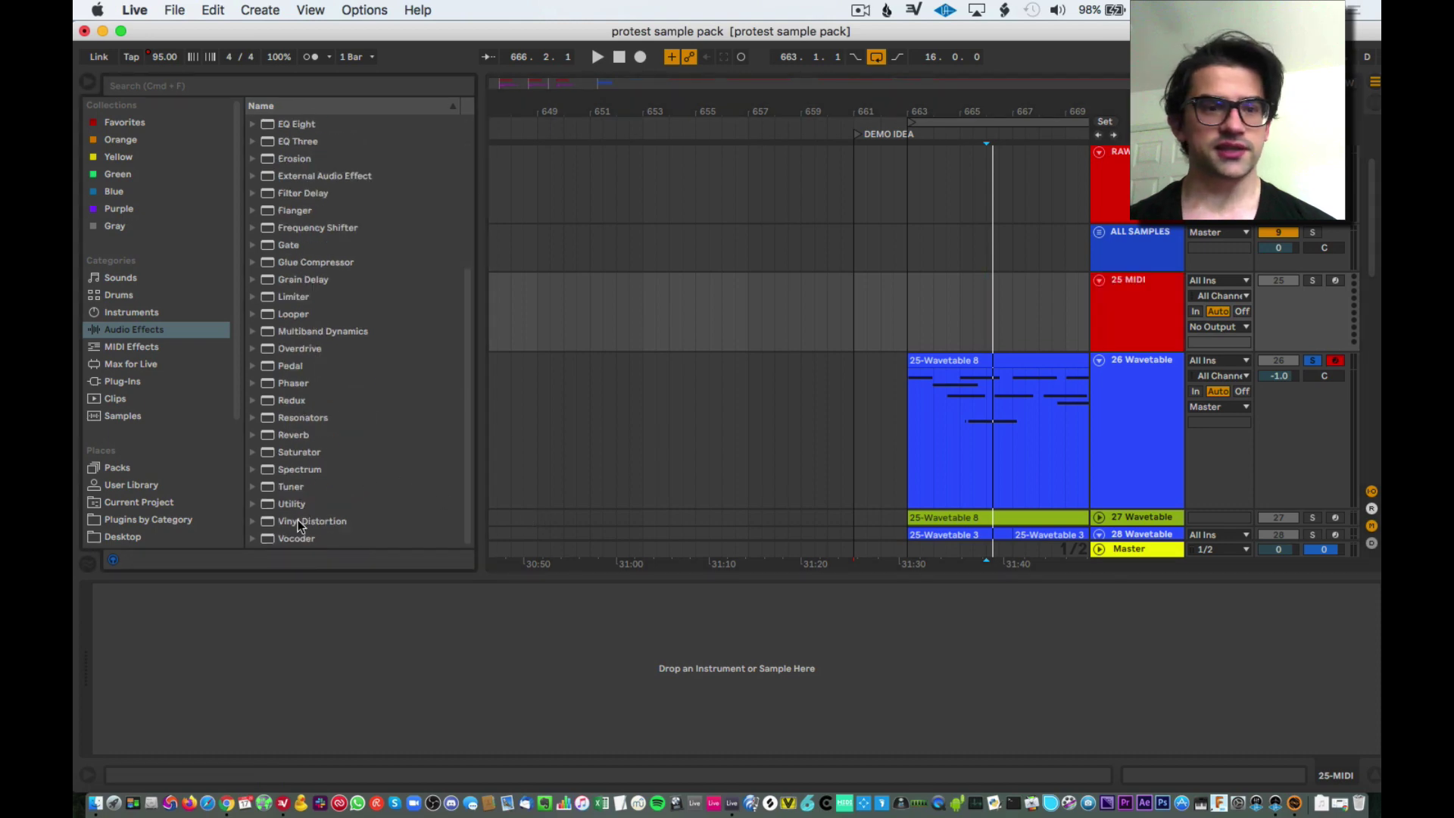
left_click(136, 313)
left_click(288, 318)
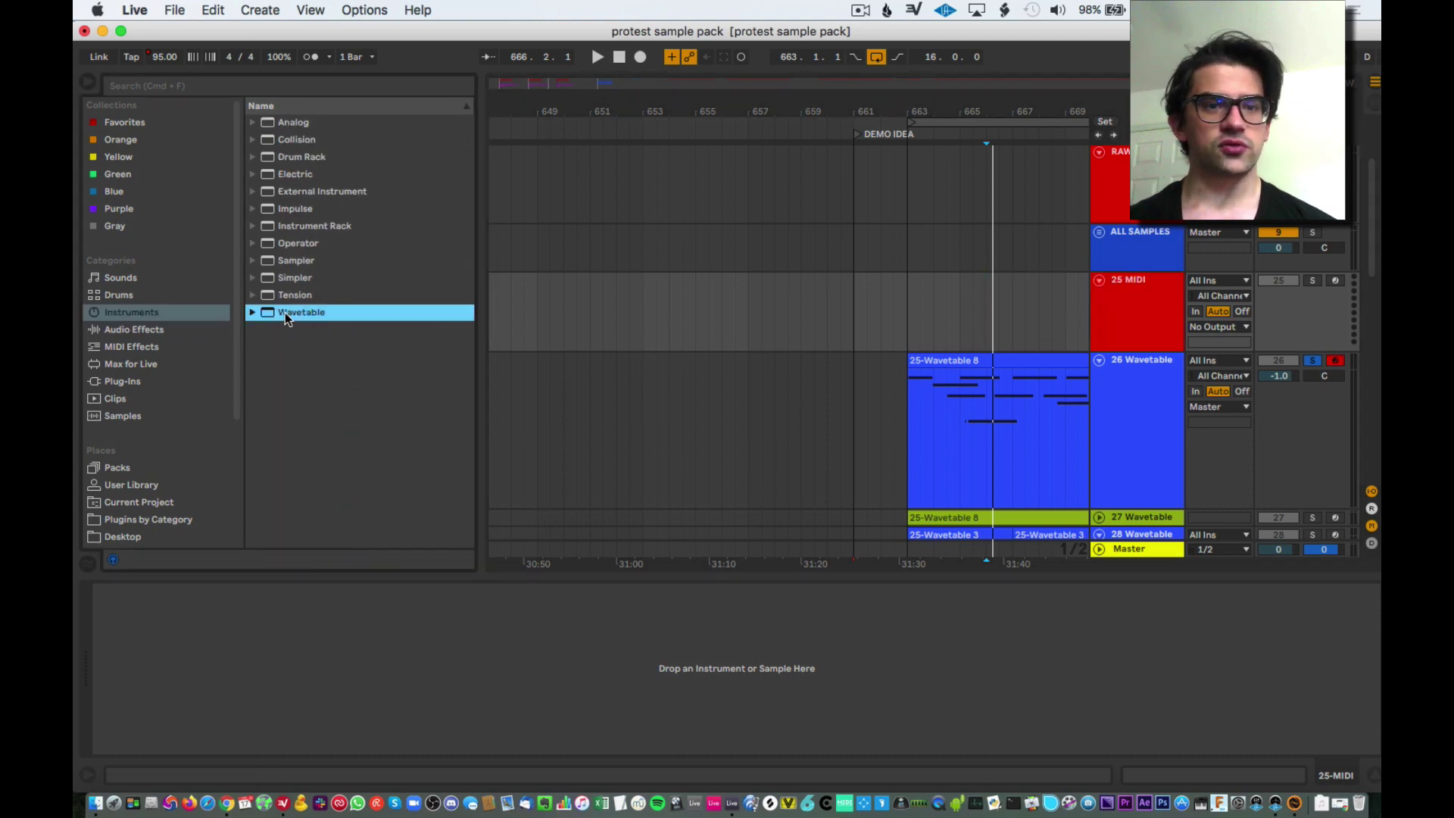
left_click_drag(1139, 312, 1139, 313)
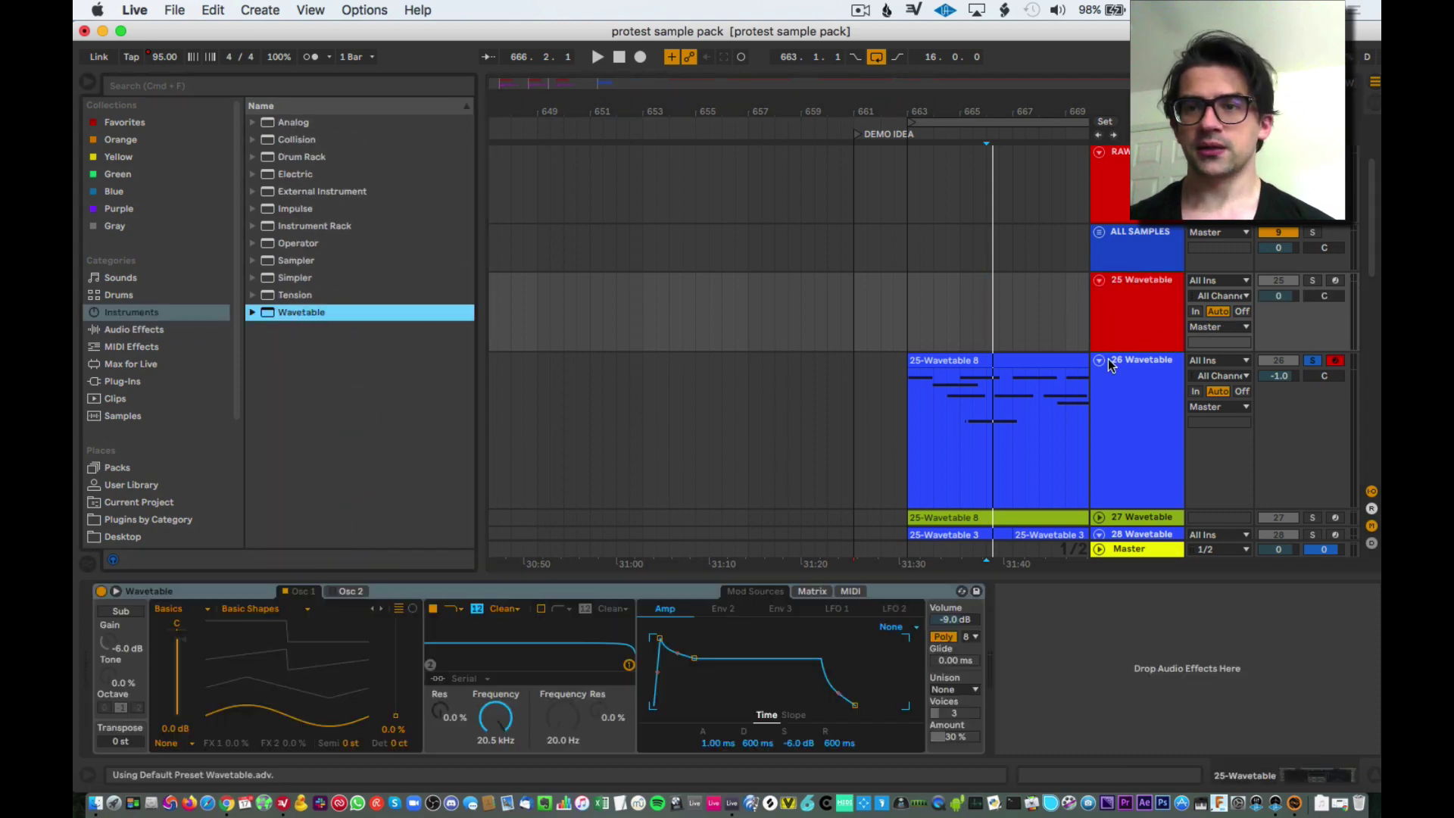
- Fold the existing 26 Wavetable track and colour the new 25 Wavetable track purple
left_click(1099, 360)
right_click(1139, 312)
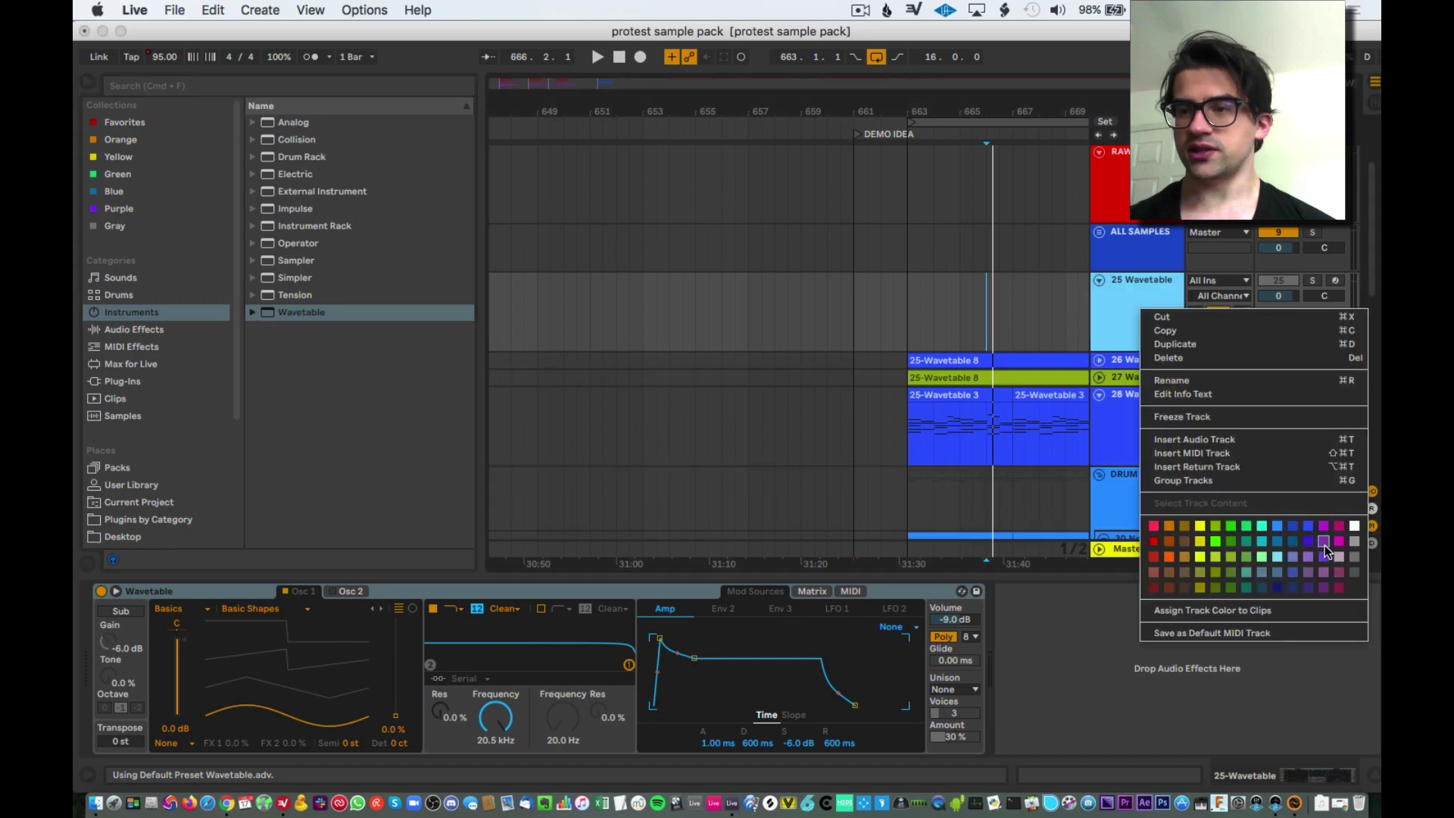
left_click(1324, 543)
right_click(1160, 307)
left_click(893, 279)
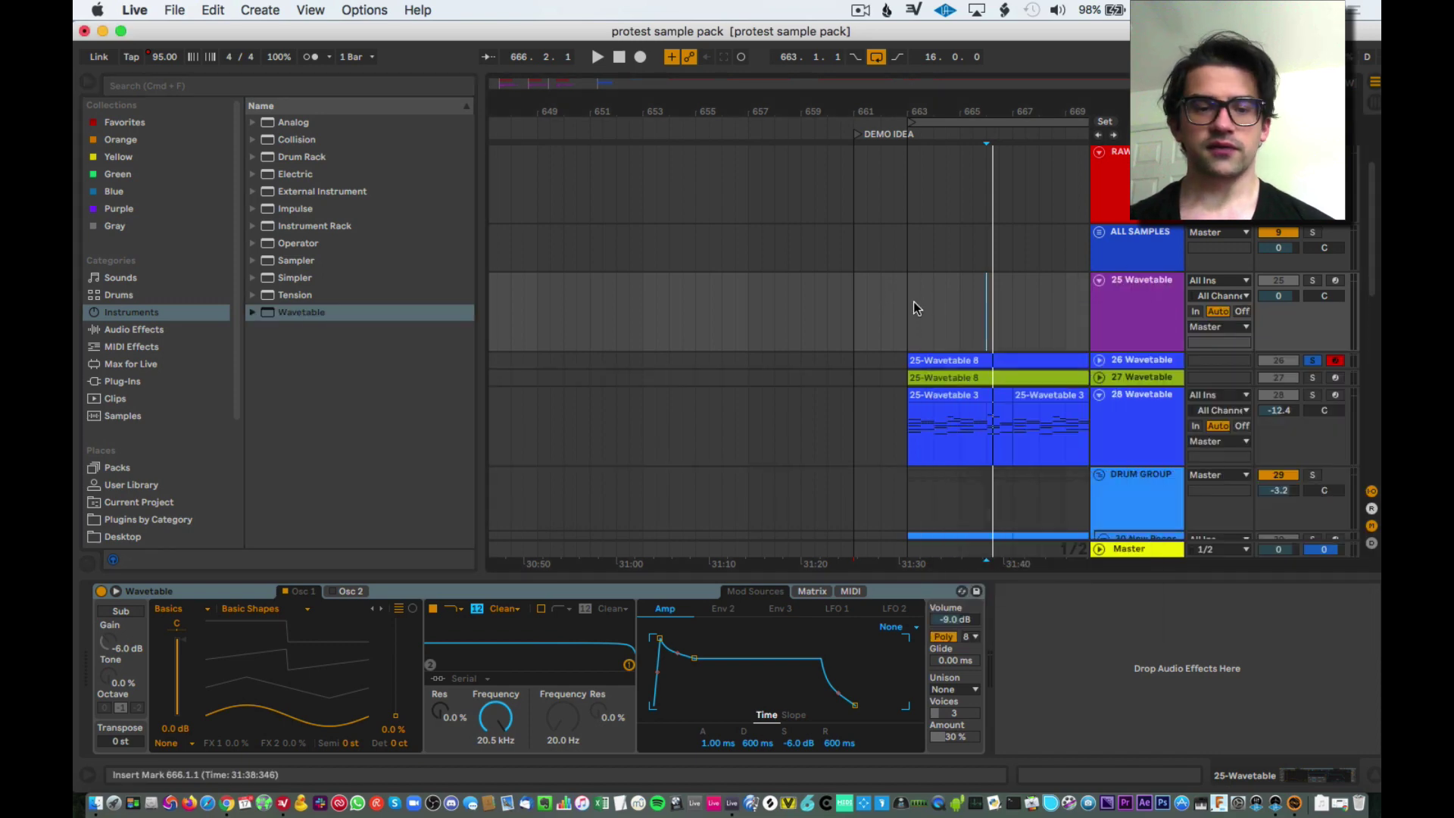
- Locate the short recording clip at bar 597 on the raw recording track, solo that track and play the clip
scroll(913, 302, "down", 5)
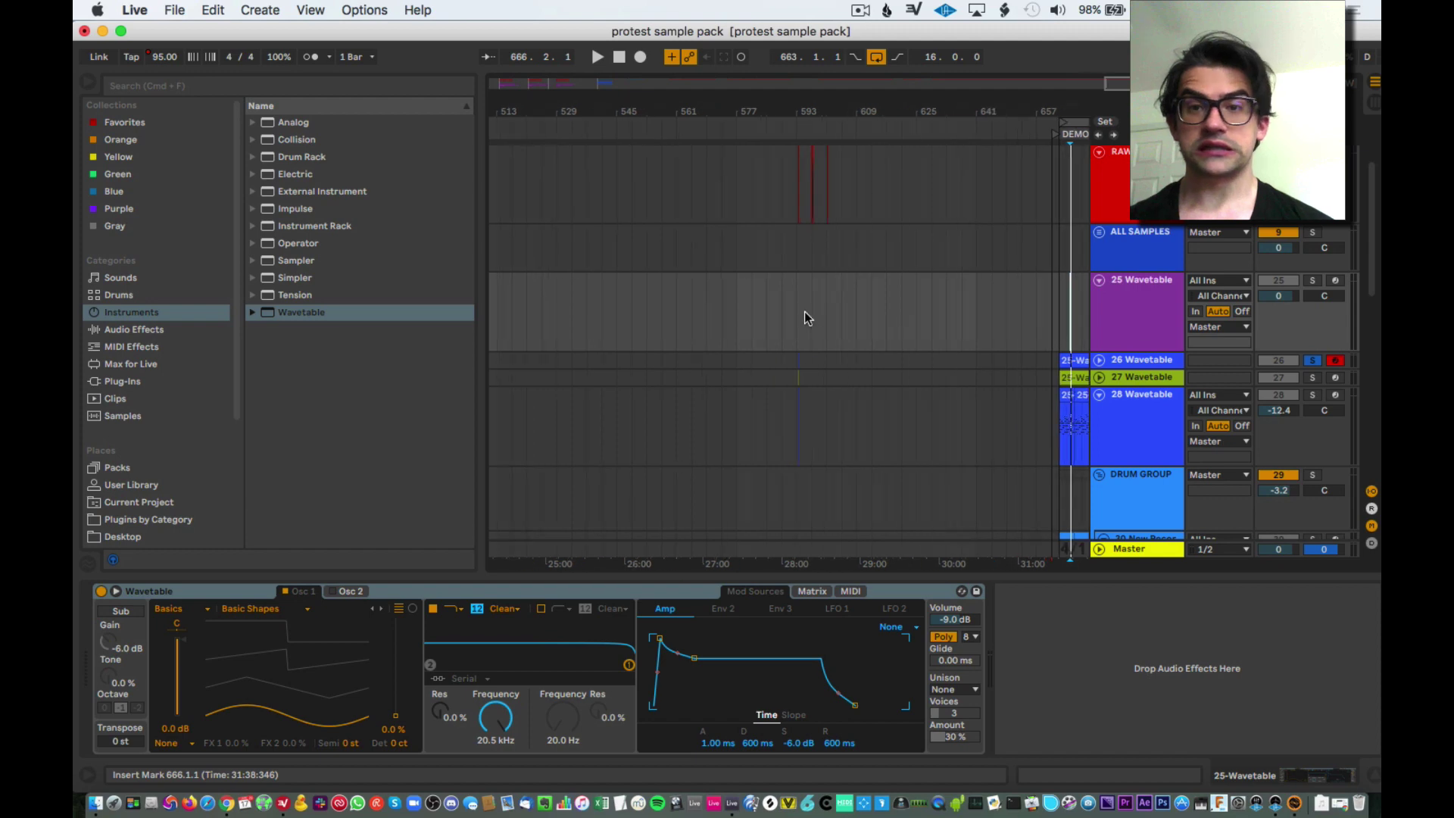
scroll(805, 311, "up", 8)
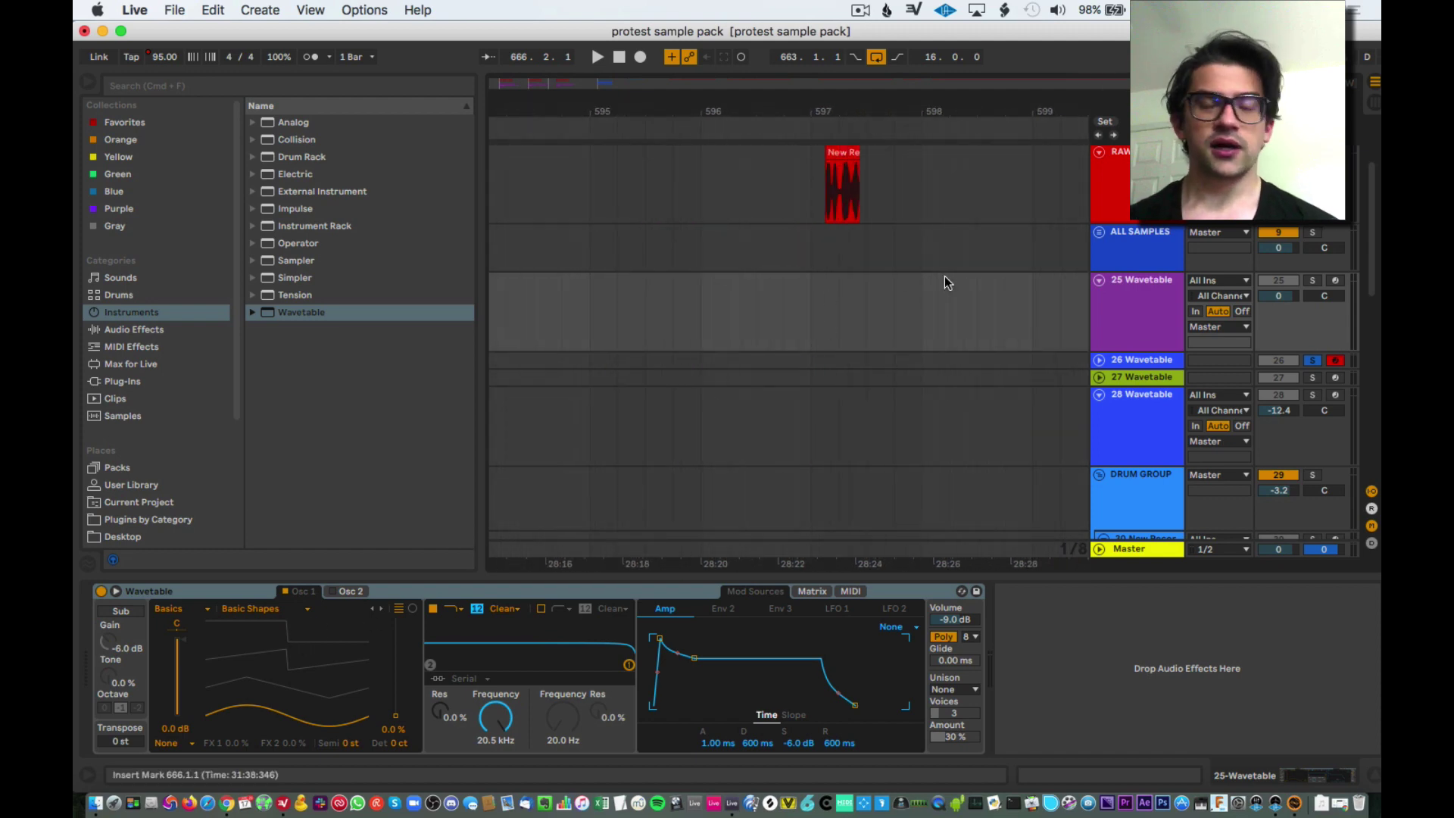
scroll(944, 281, "up", 3)
left_click(796, 266)
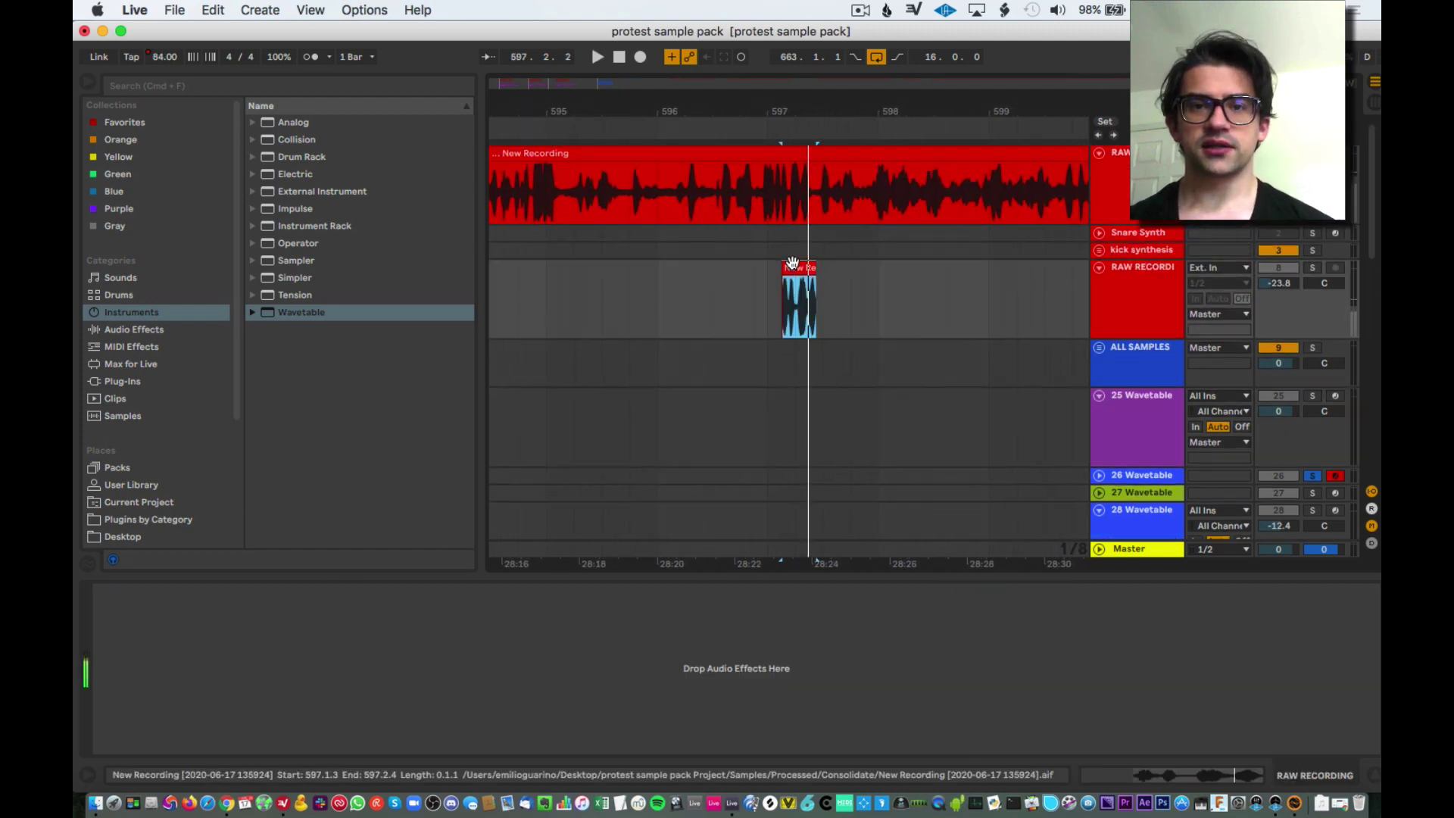
left_click(1311, 268)
key("space")
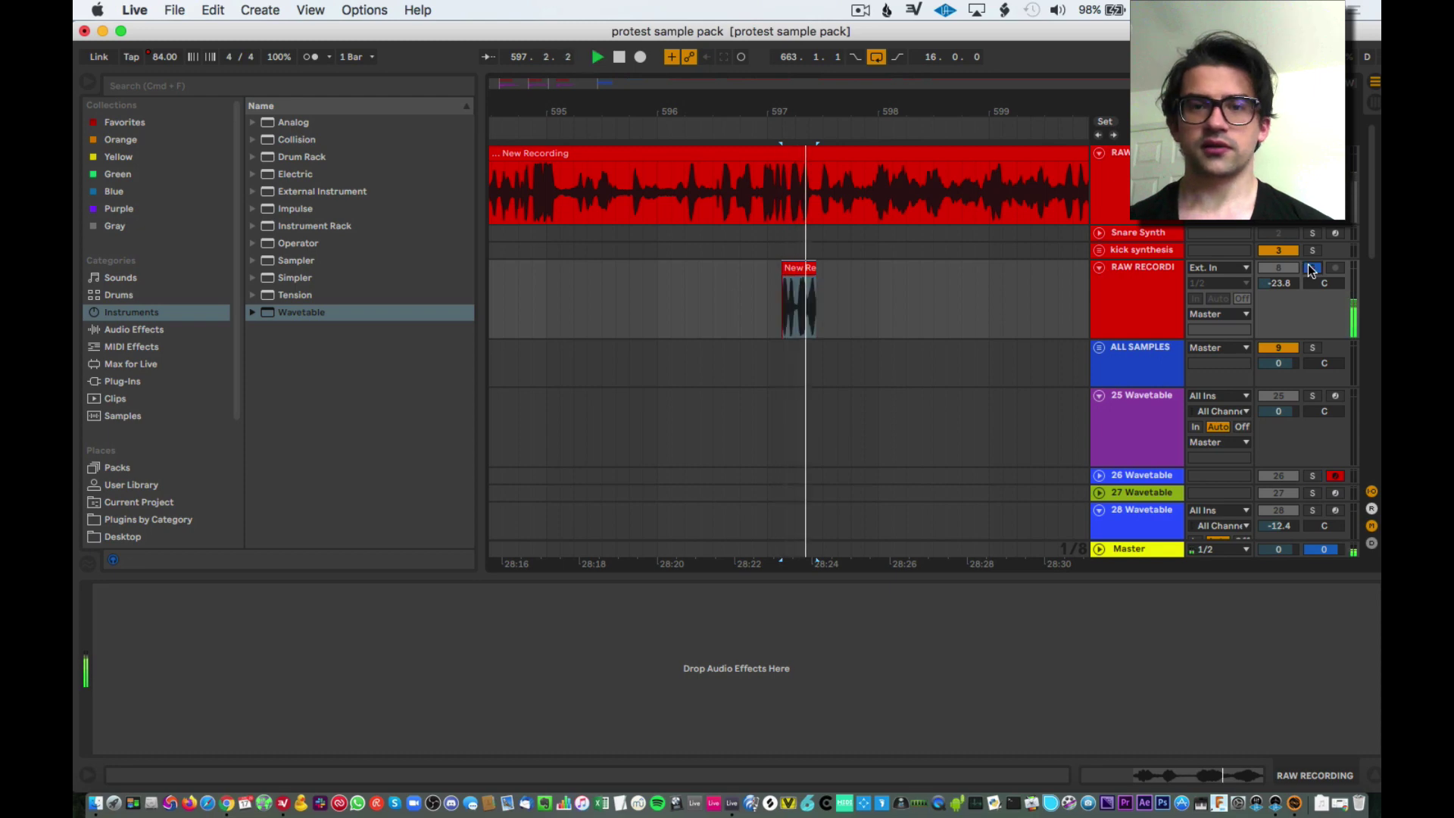
- Load the short recording clip from the raw recording track into Osc 1 of the purple 25 Wavetable track and expand the device view
left_click(1153, 432)
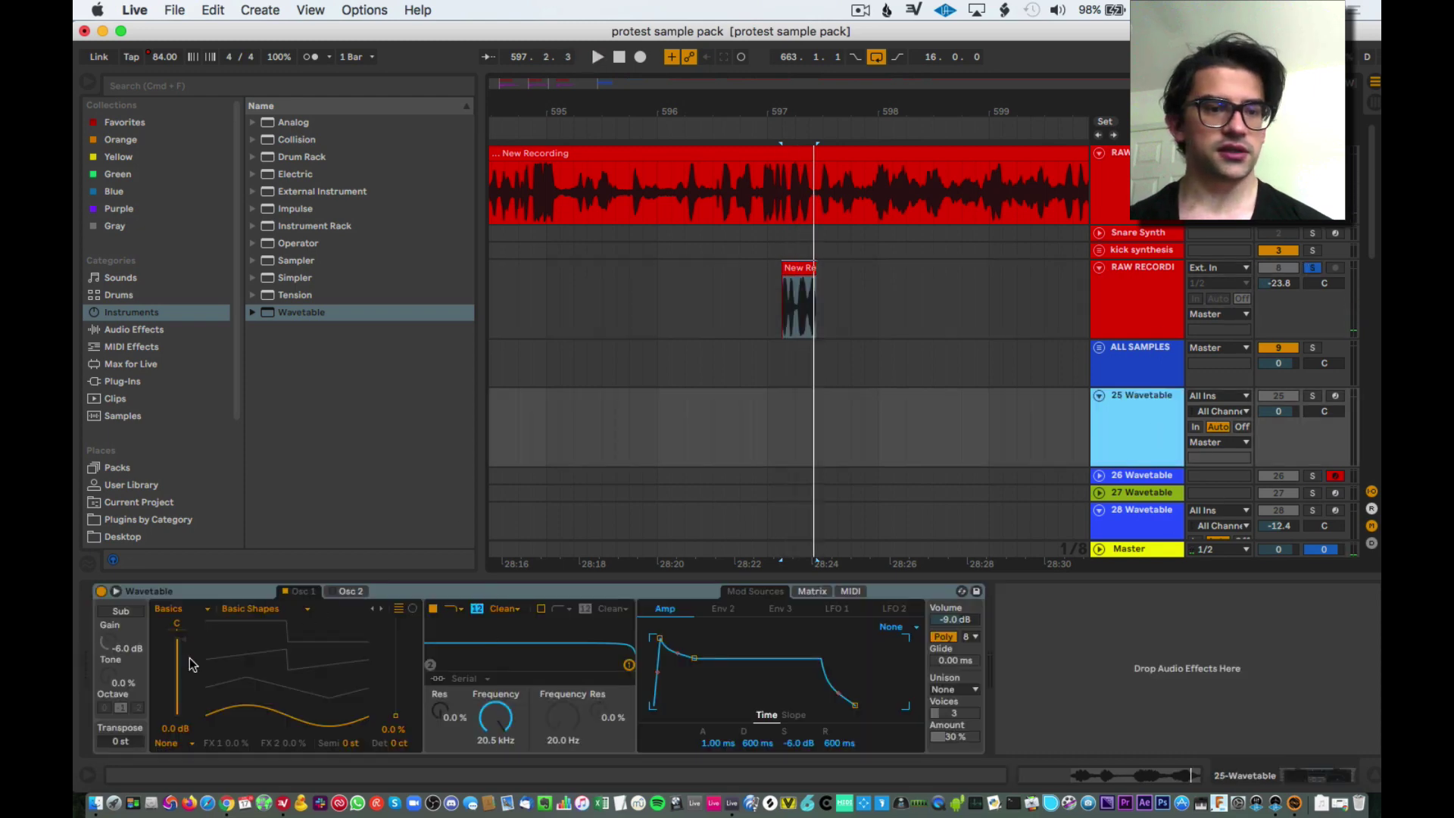
left_click(796, 267)
scroll(799, 268, "up", 3)
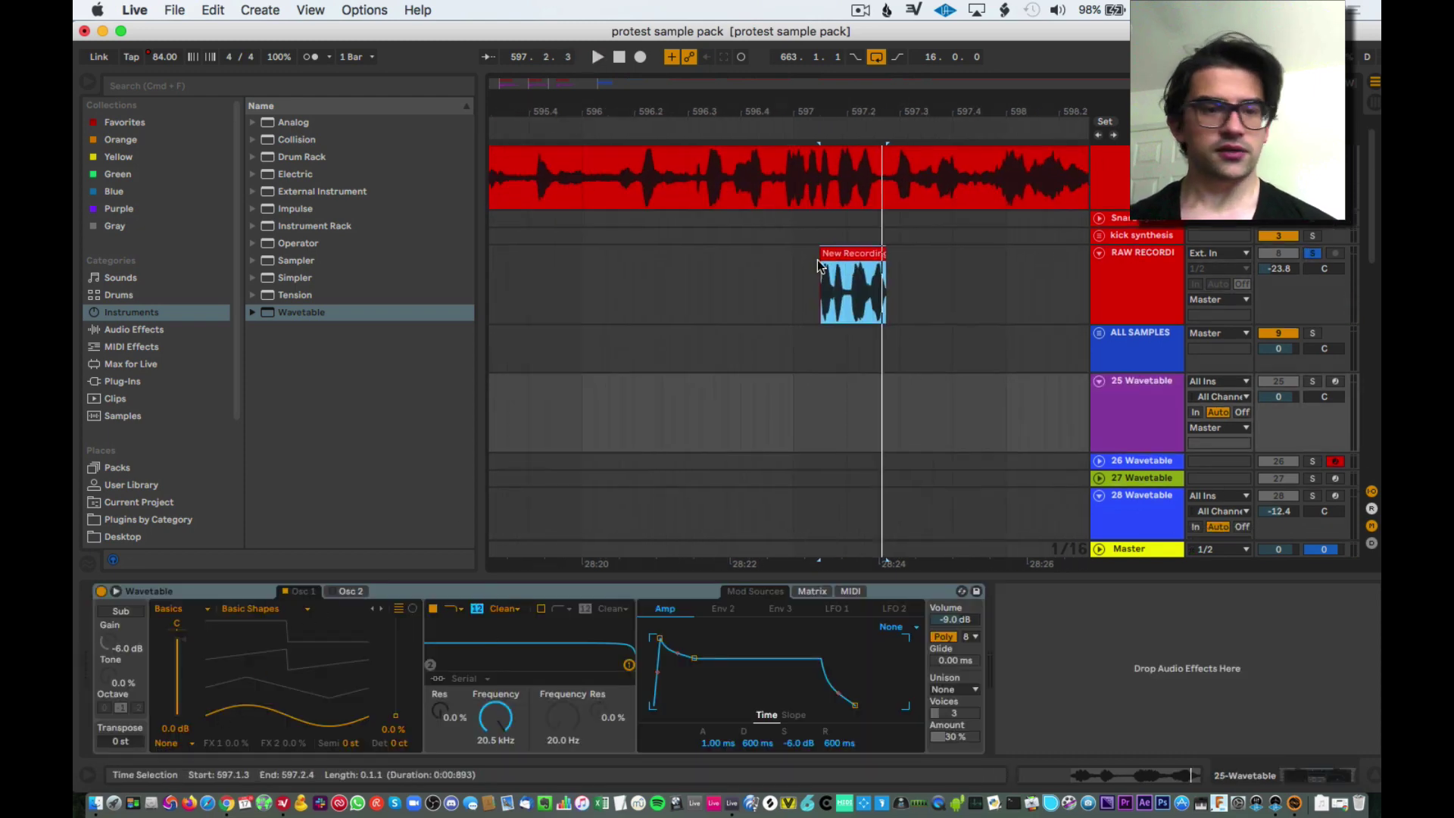
left_click_drag(875, 244, 253, 686)
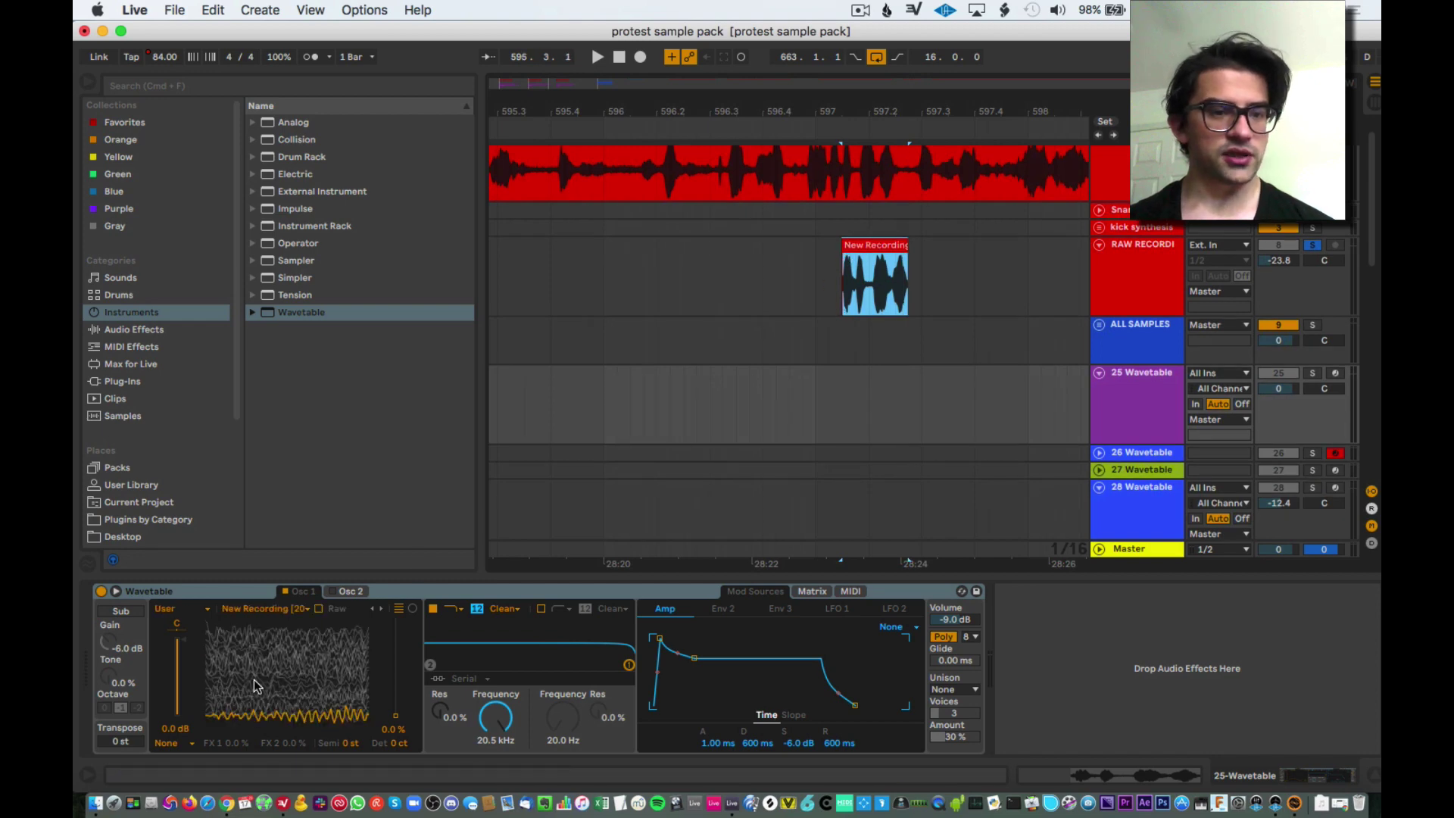
left_click(116, 590)
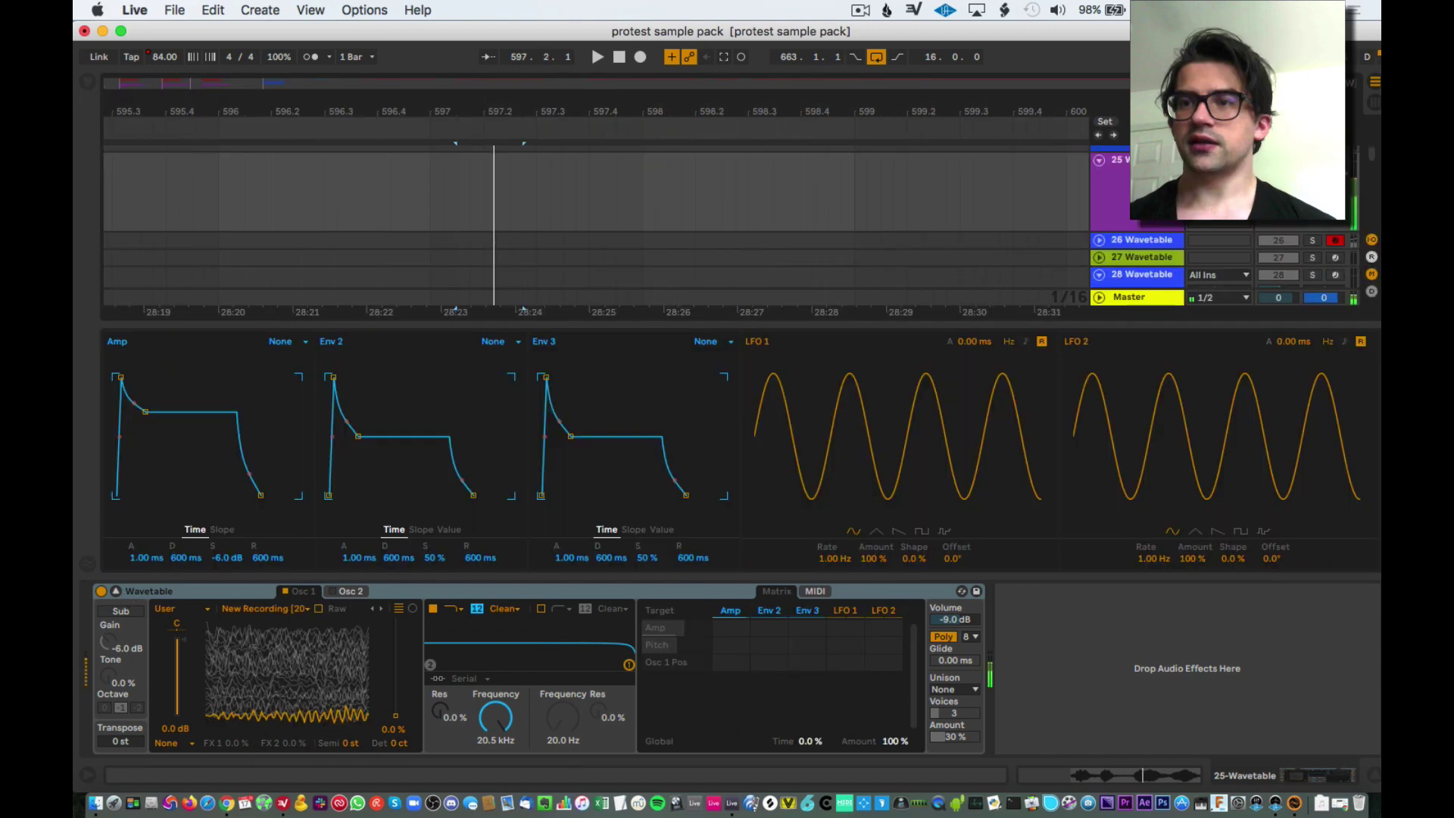
- Lower the computer keyboard octave to C0–D1 and audition the Osc 1 wavetable position at 94 %, 96 % and 40 %
key("z")
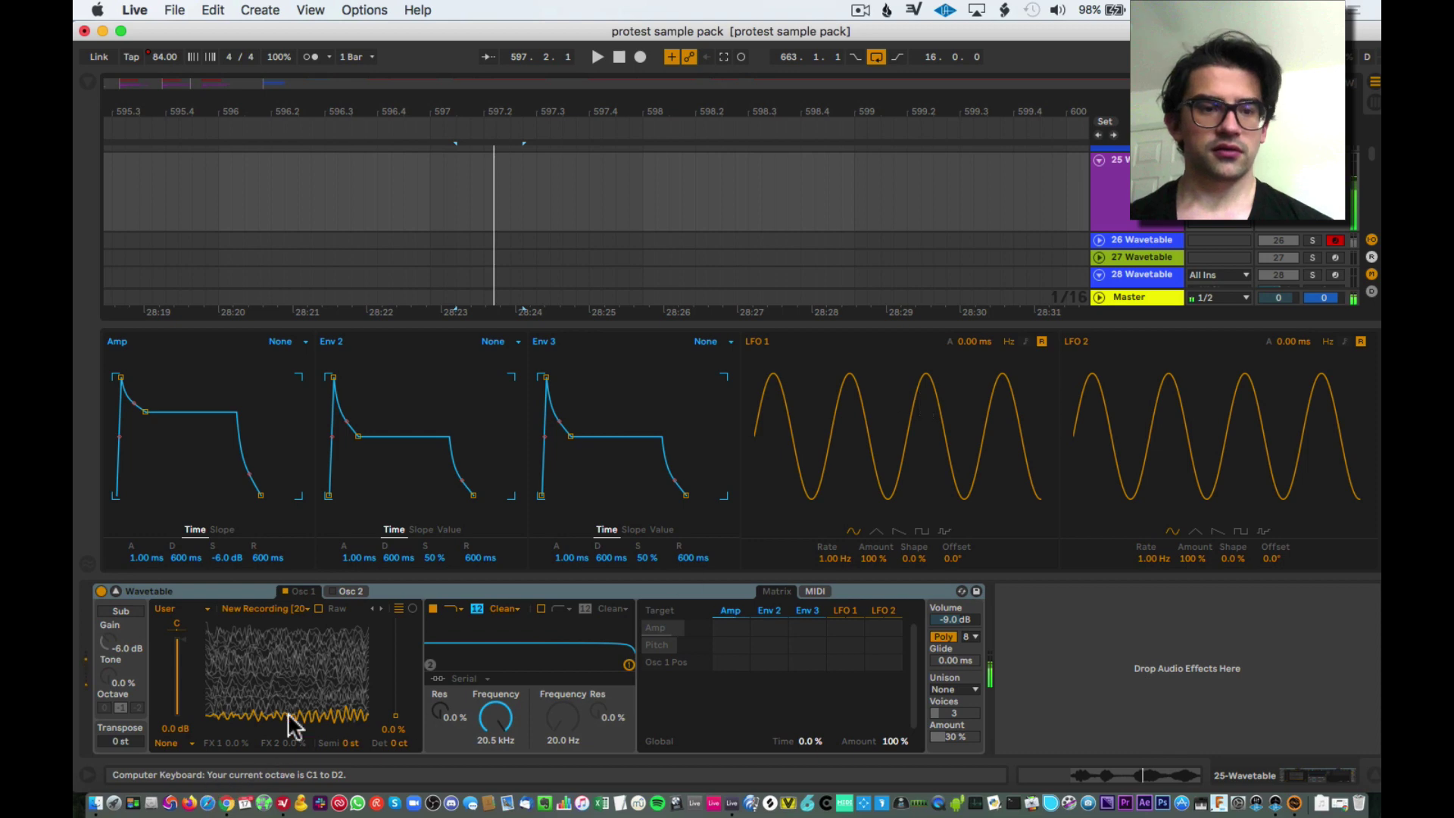
left_click_drag(397, 718, 396, 642)
key("z")
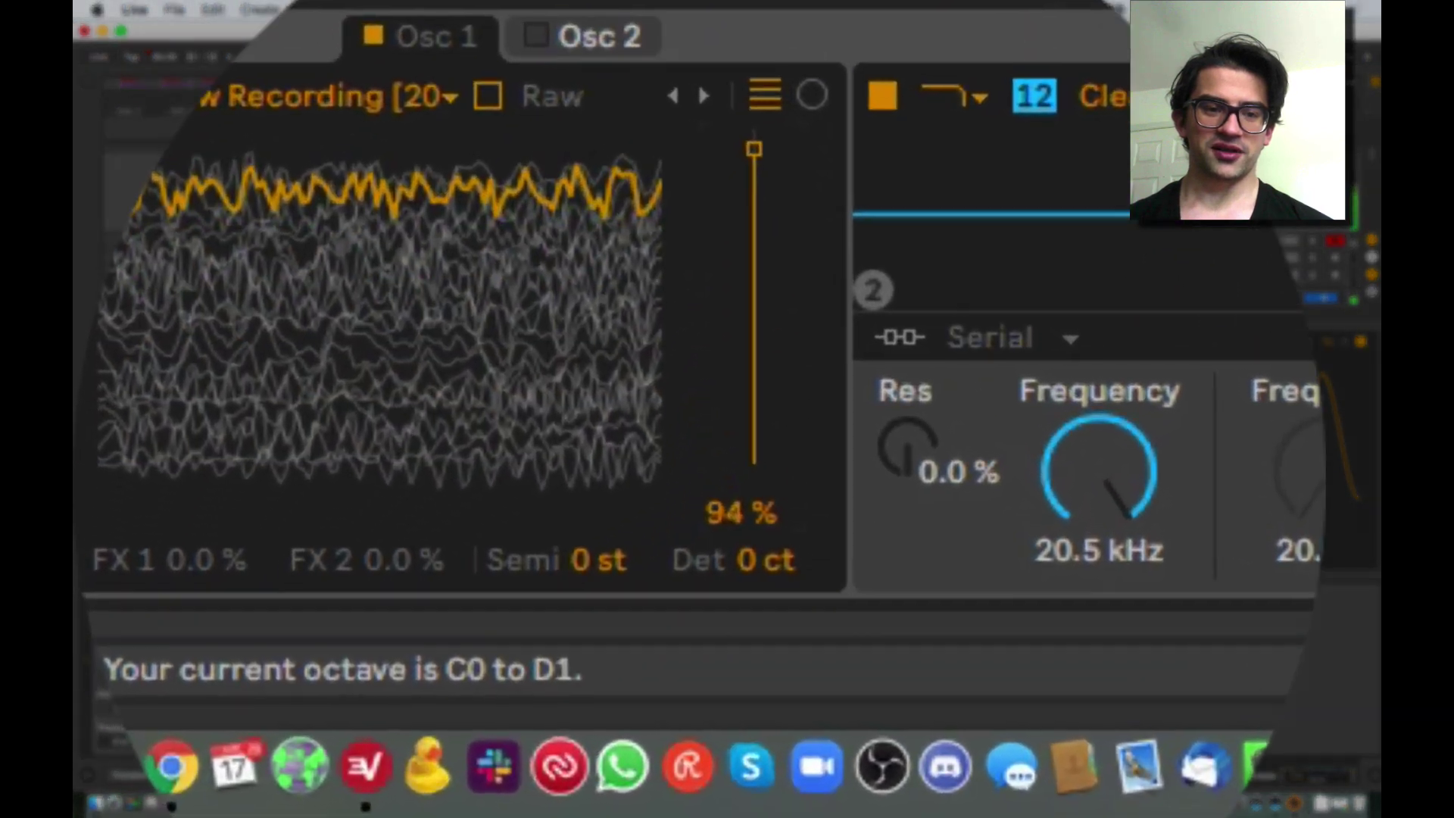
mouse_move(754, 150)
left_mouse_down()
mouse_move(754, 342)
mouse_move(755, 144)
left_mouse_up()
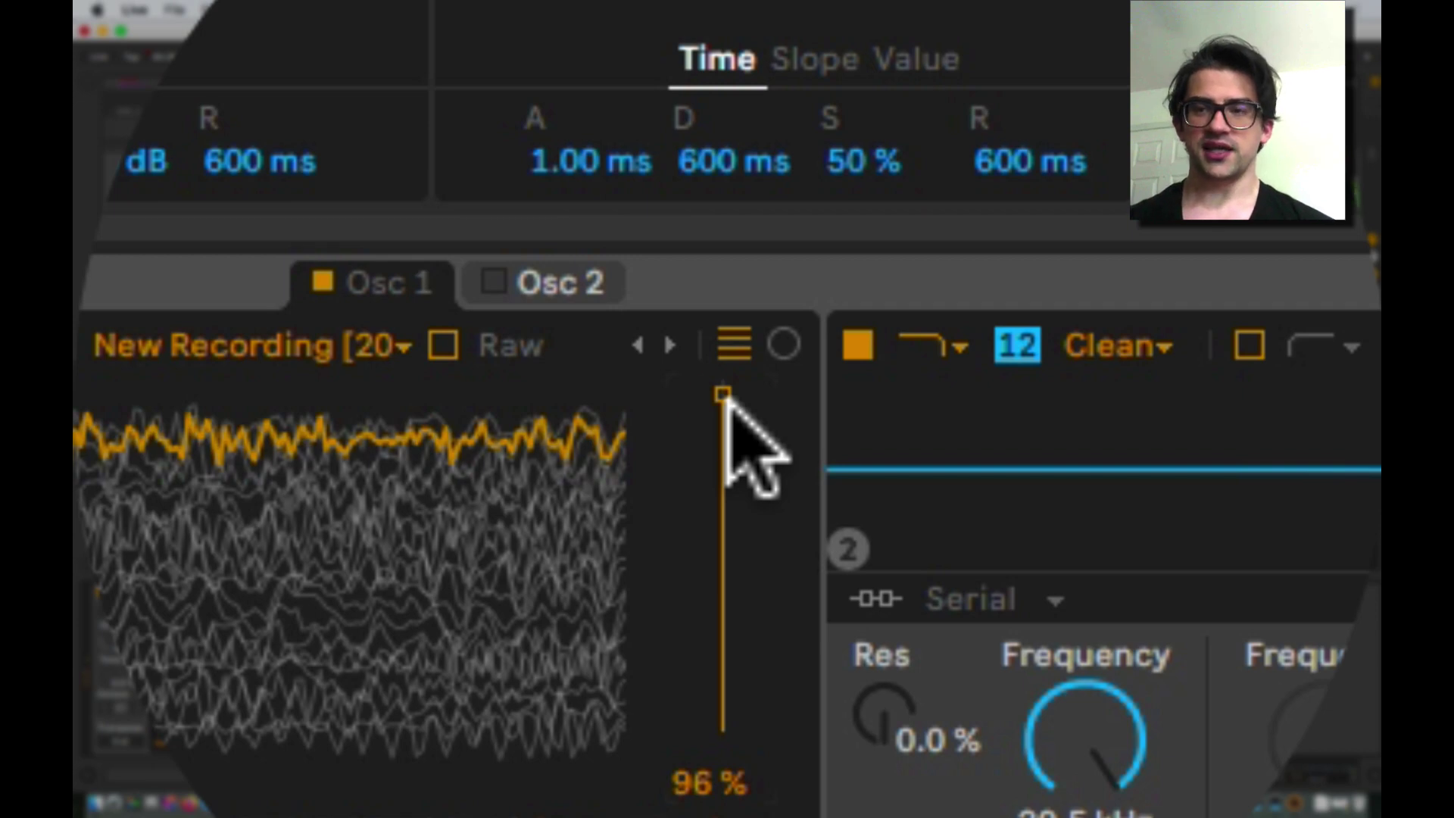
left_click_drag(727, 395, 788, 590)
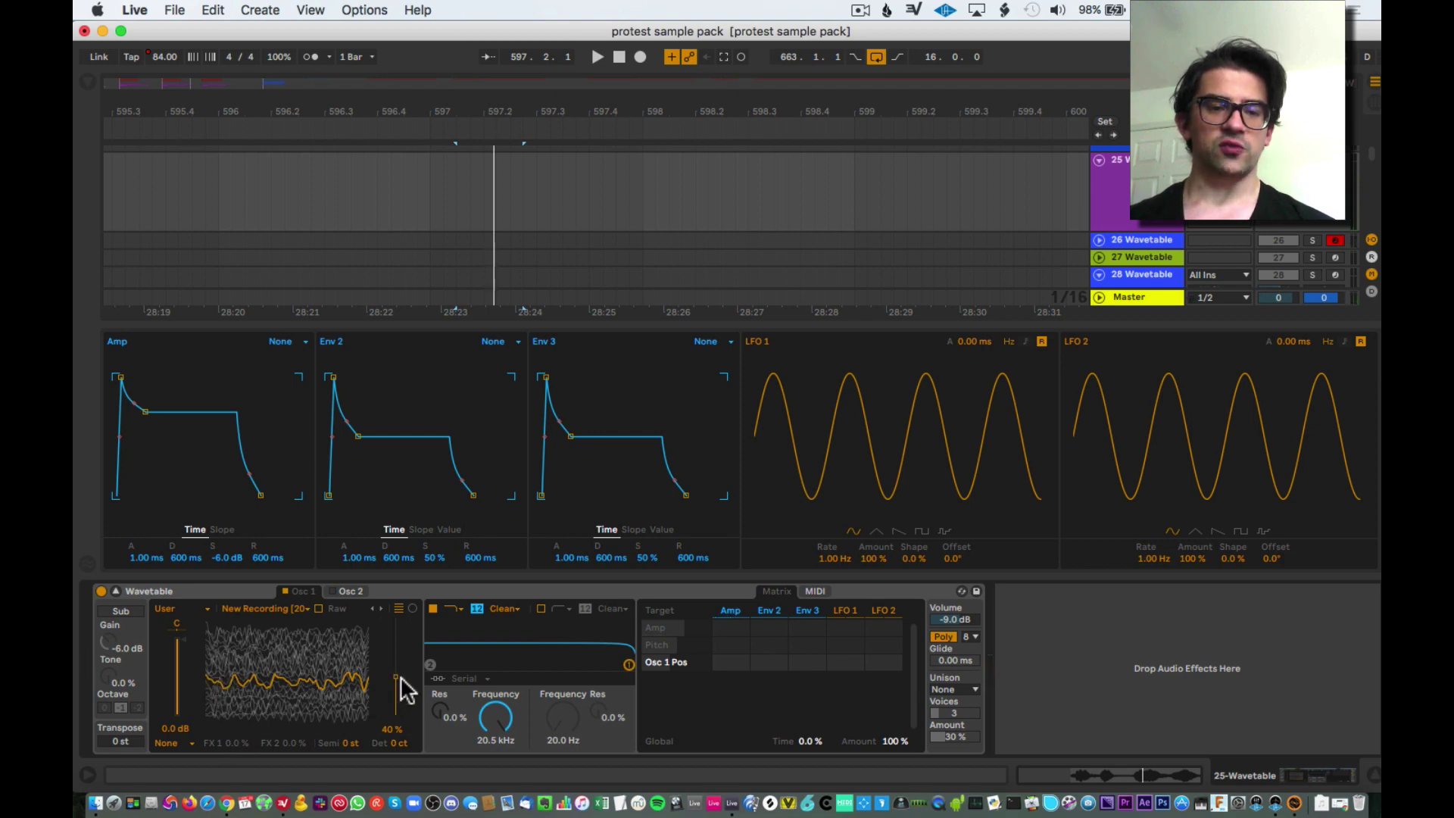
- Modulate the Osc 1 position with Env 2 at -22, starting Env 2 at full level with 854 ms attack, 20.0 s decay and 39 % sustain
mouse_move(395, 676)
left_mouse_down()
mouse_move(395, 715)
mouse_move(396, 620)
mouse_move(396, 715)
mouse_move(396, 652)
mouse_move(395, 712)
mouse_move(368, 668)
left_mouse_up()
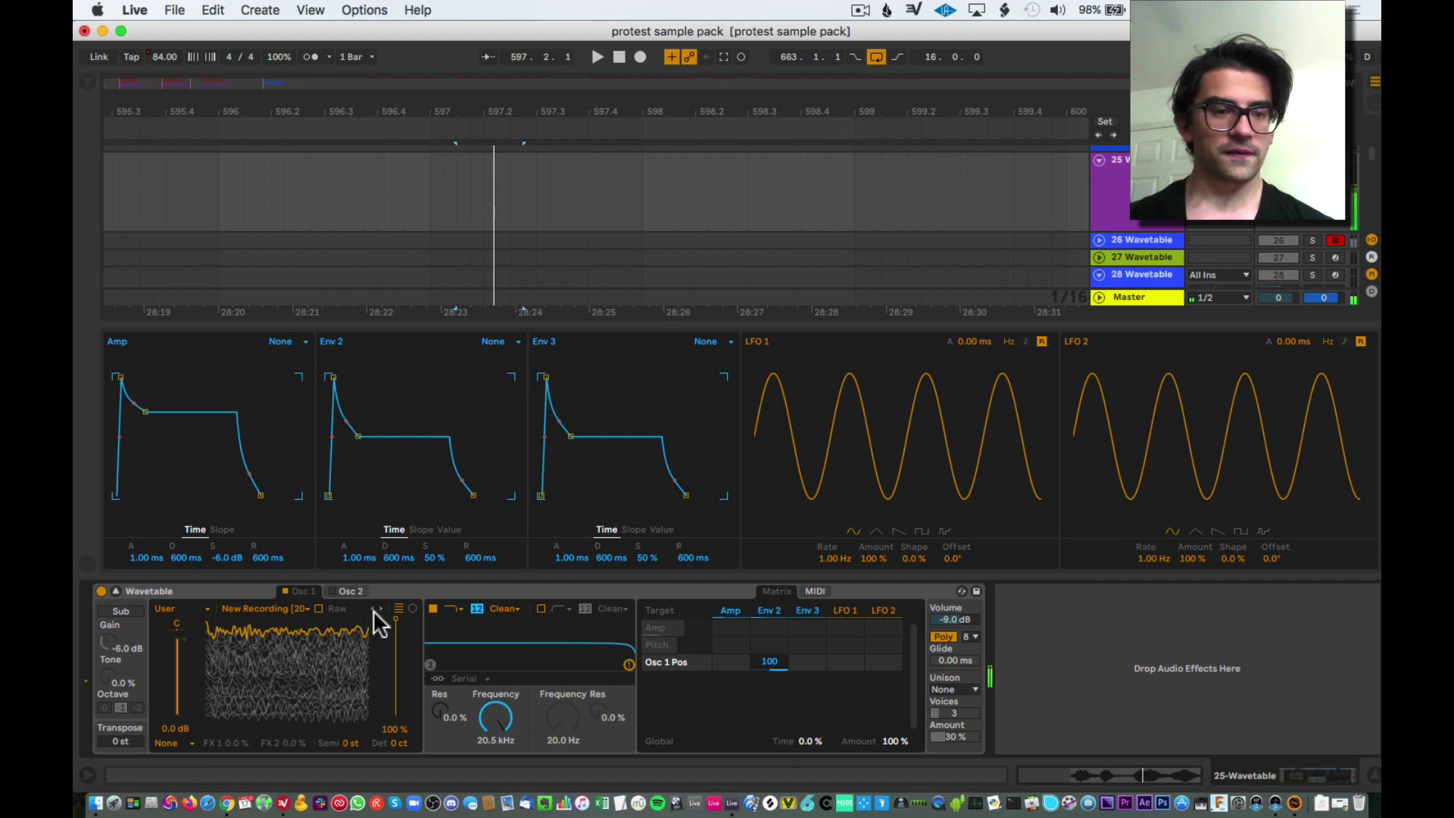
left_click_drag(391, 721, 391, 802)
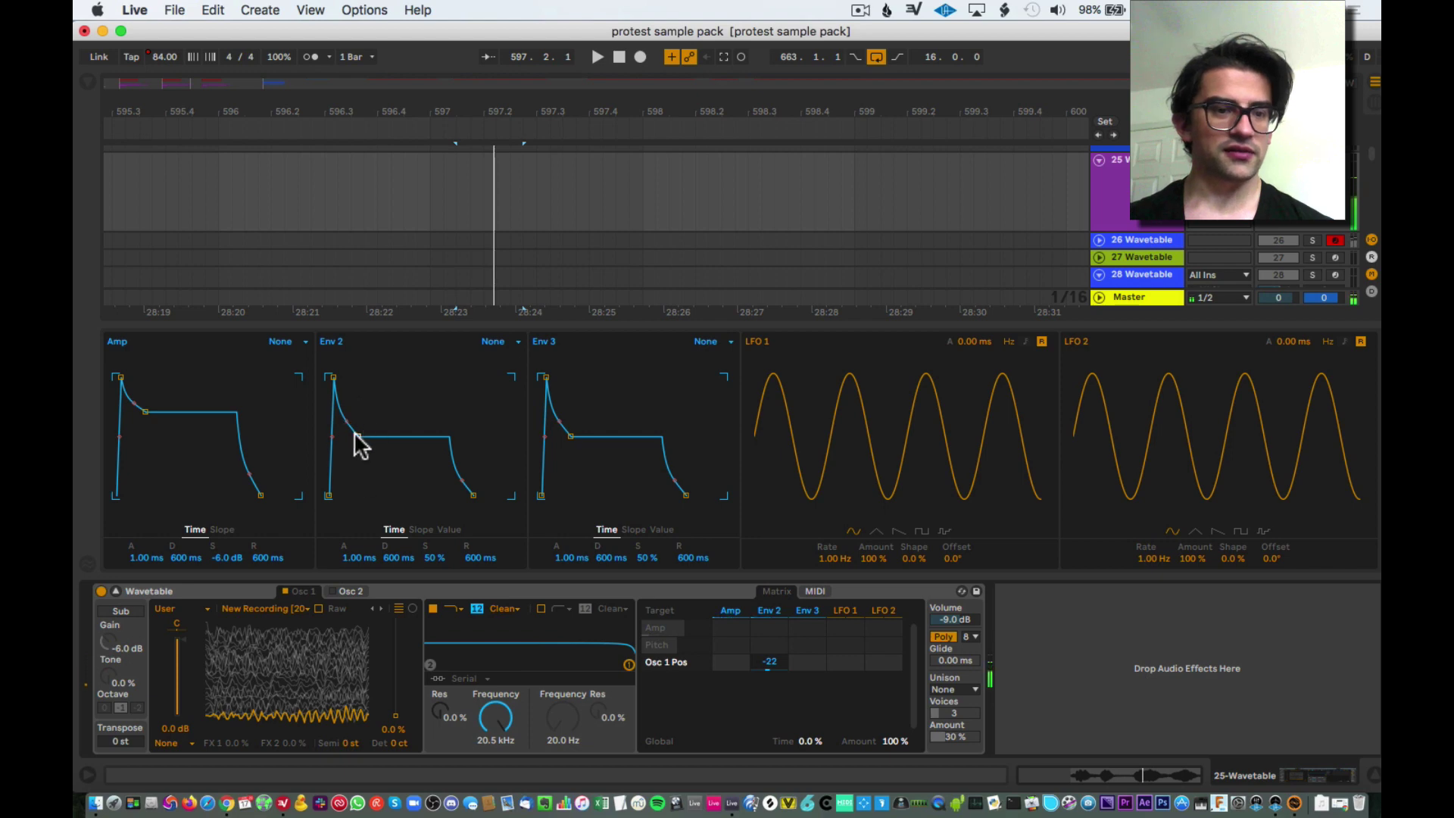
left_click_drag(357, 437, 393, 449)
left_click_drag(333, 377, 356, 444)
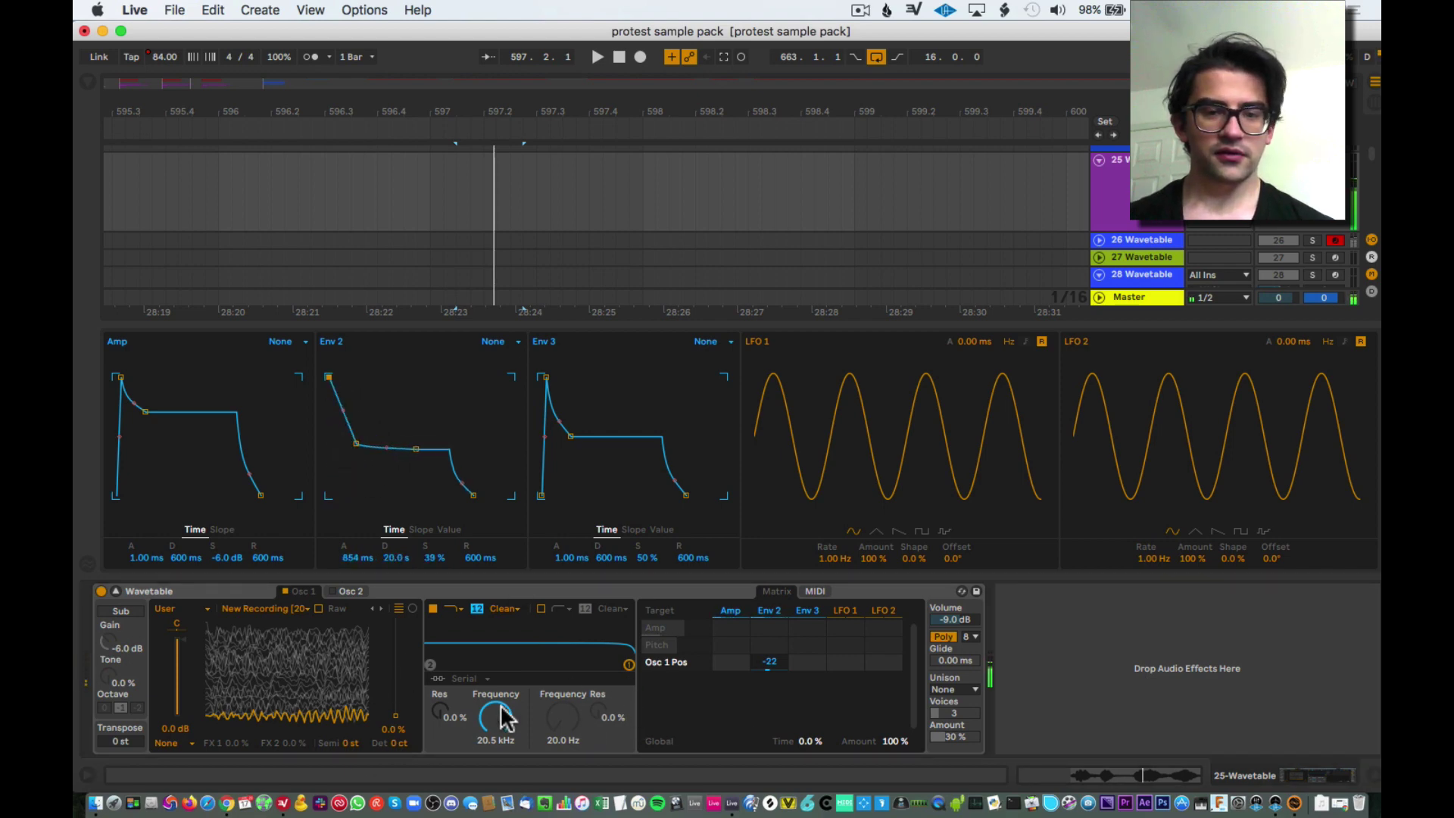
- Set the Osc 1 position to 100 %, the Env 2 attack to 350 ms and its modulation of the position to -100
left_click_drag(410, 704, 410, 618)
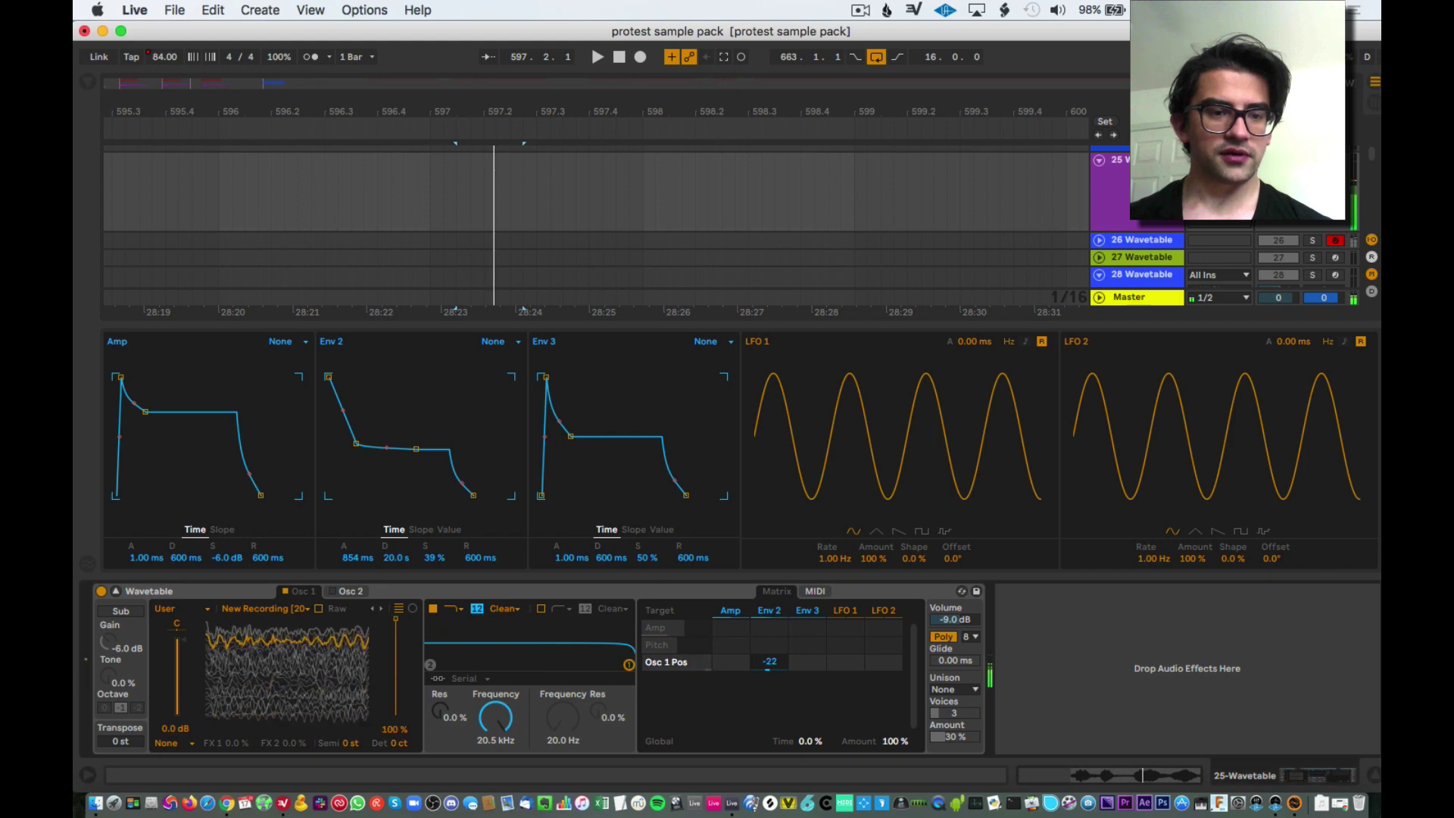
mouse_move(357, 445)
left_mouse_down()
mouse_move(377, 470)
mouse_move(351, 424)
left_mouse_up()
left_click_drag(769, 661, 769, 743)
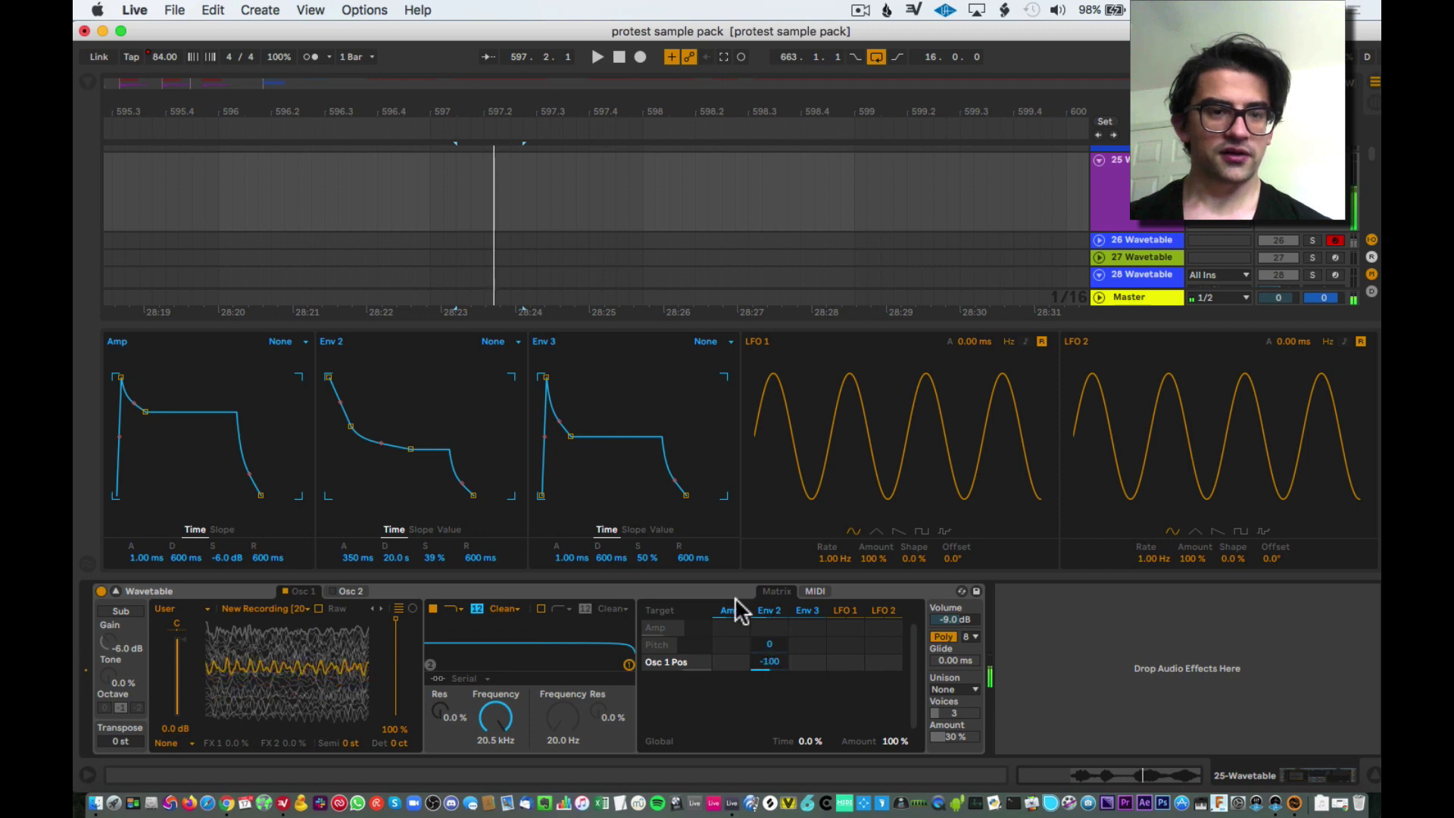
- Try different Env 2 shapes, including a 15.6 s attack with 39 % sustain and a 2.98 s full-level hold with 6.08 s decay to 0 %
left_click_drag(352, 428, 367, 496)
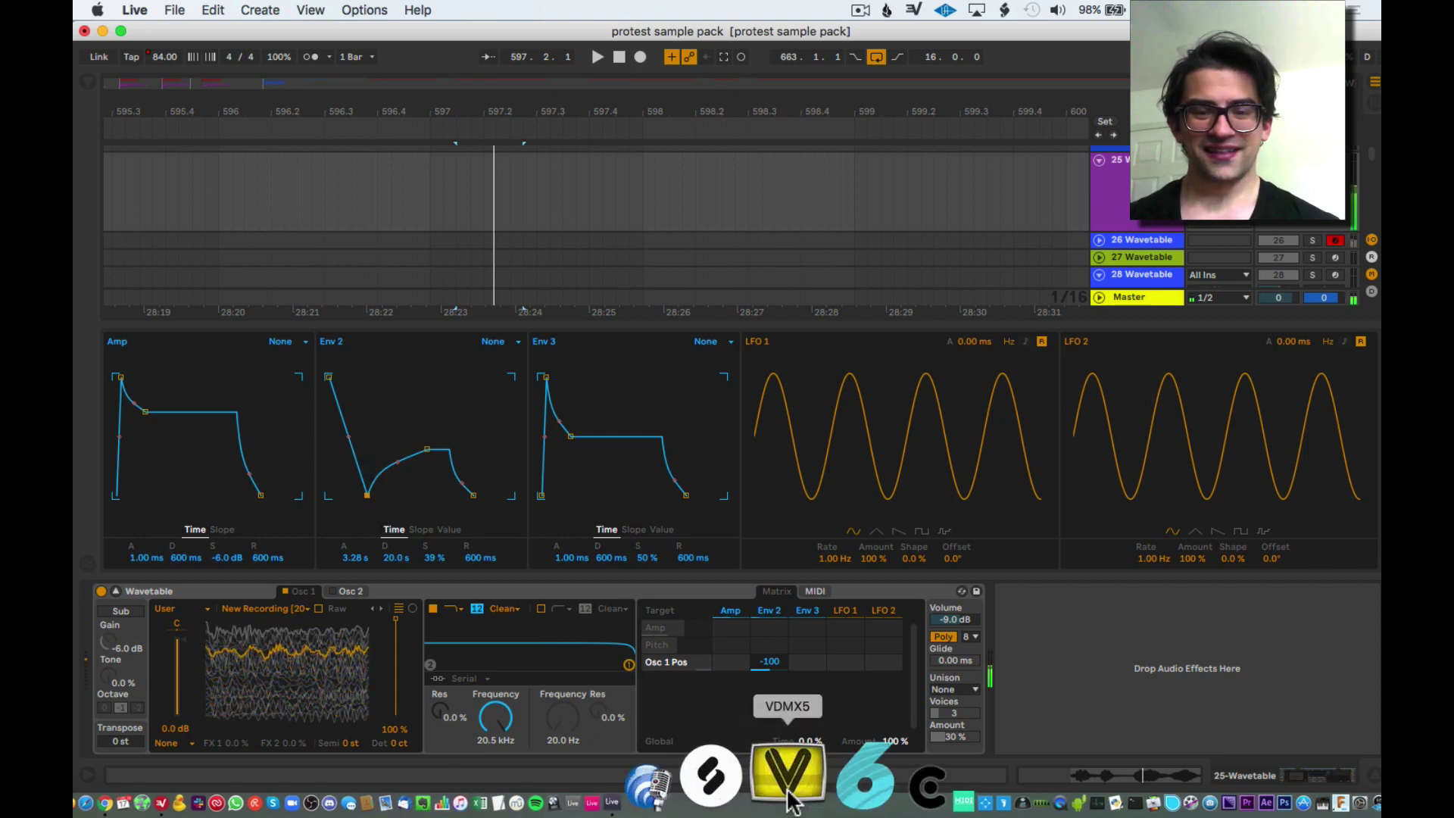
left_click_drag(427, 452, 385, 441)
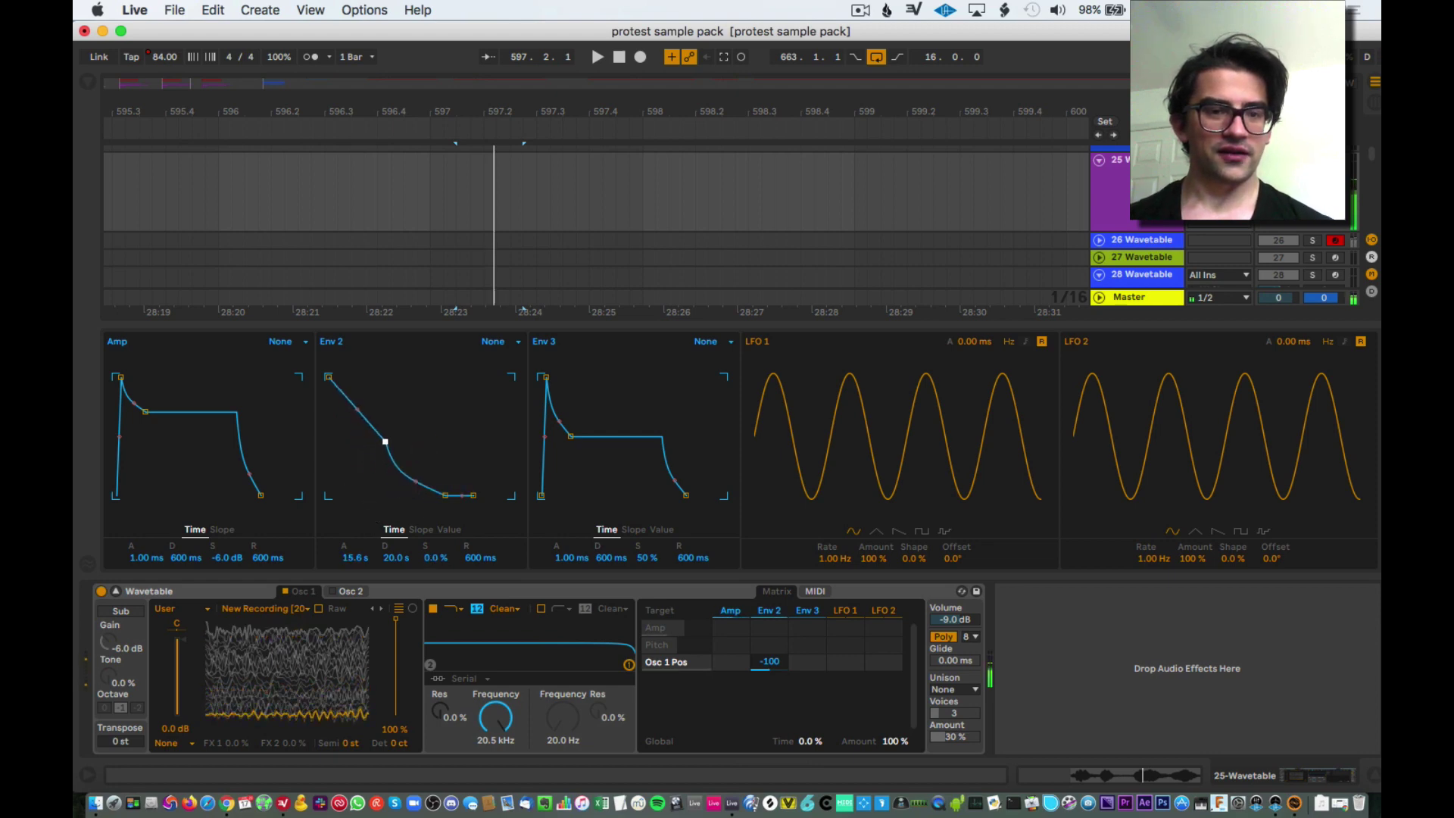
left_click_drag(445, 495, 446, 449)
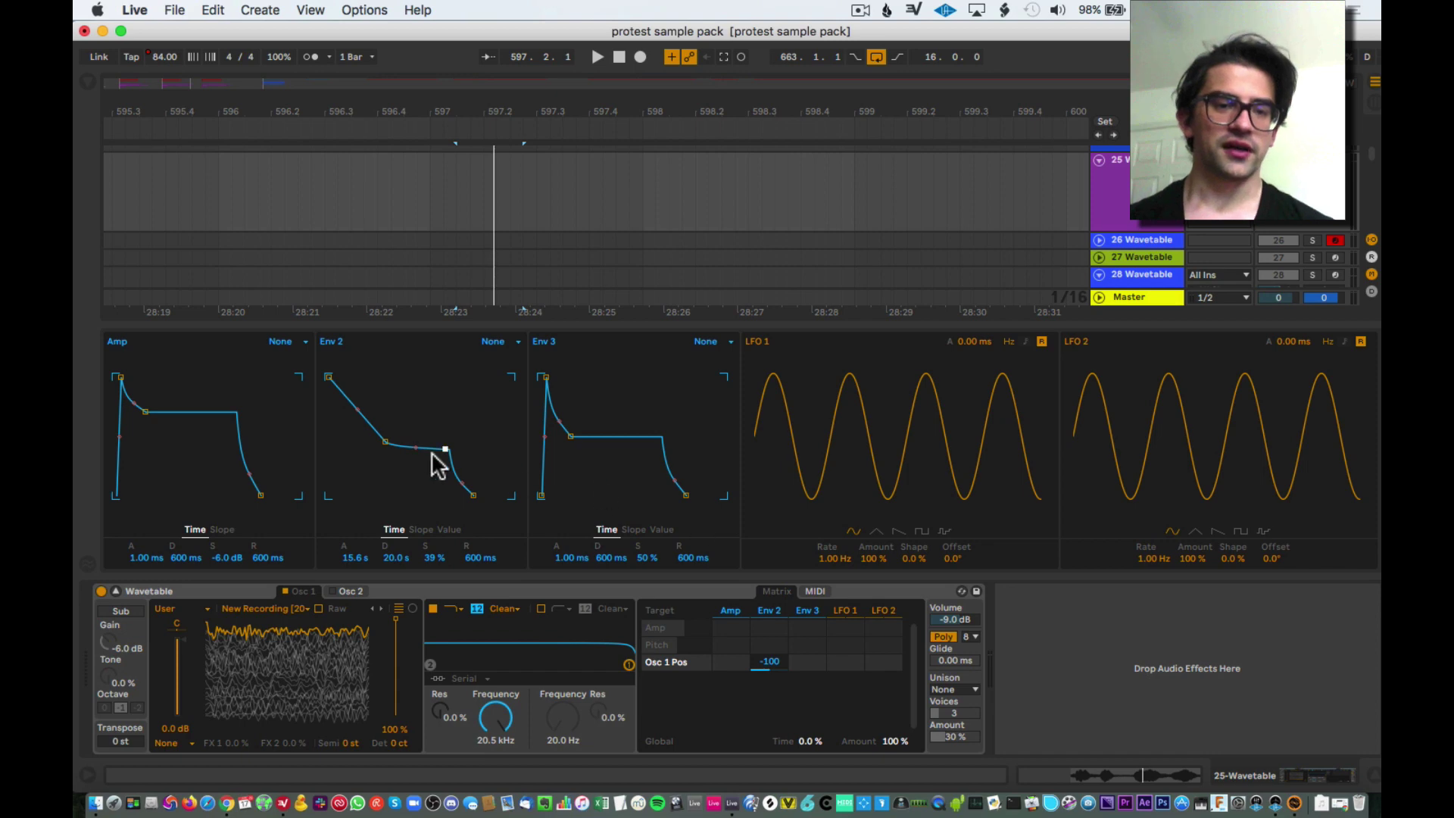
left_click_drag(445, 447, 410, 496)
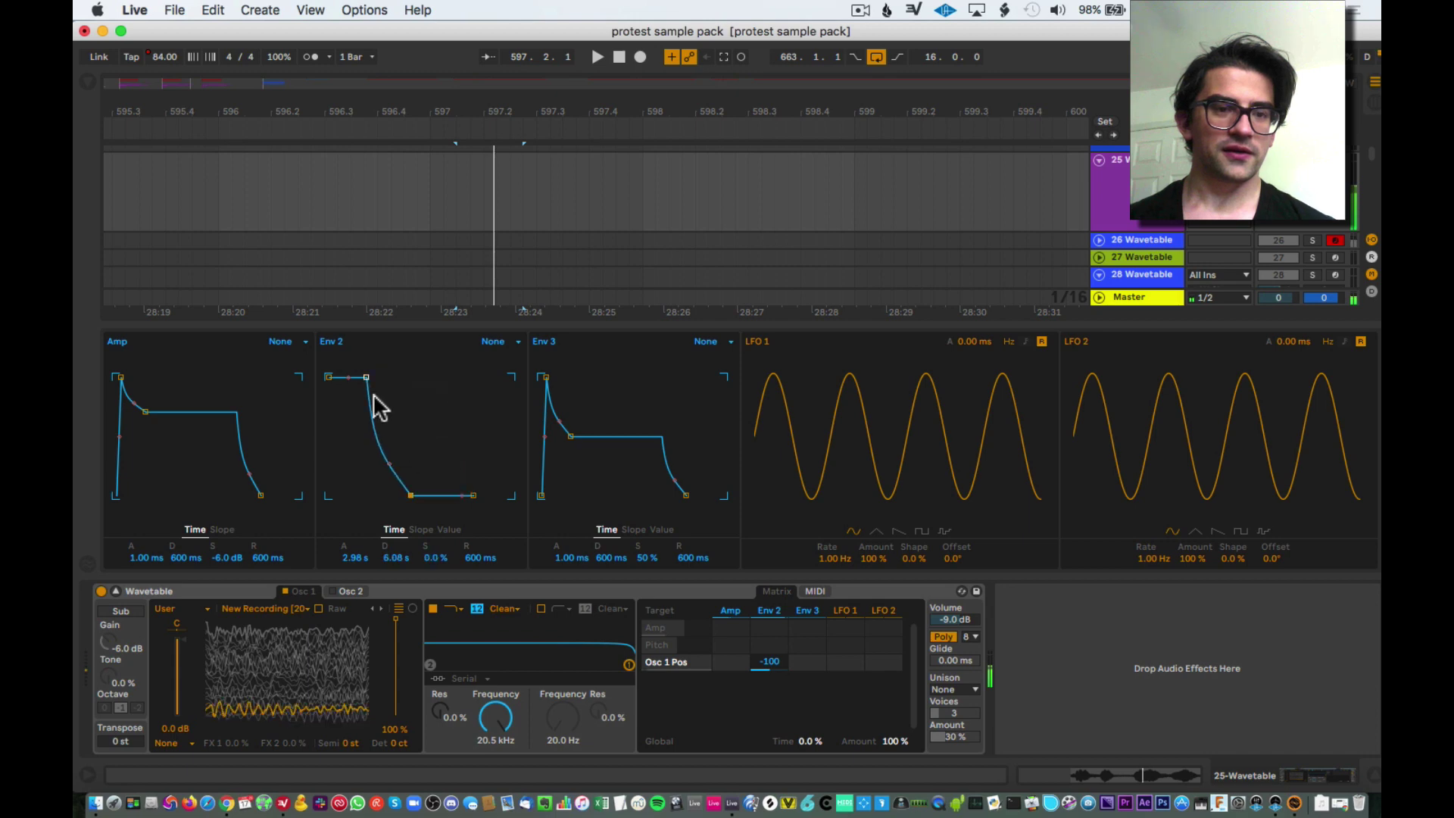
left_click_drag(364, 376, 390, 378)
- Shape Env 2 to dip to zero over a 1.41 s attack, with 2.70 s decay, 64 % sustain and 1.50 ms release
left_click_drag(369, 495, 411, 384)
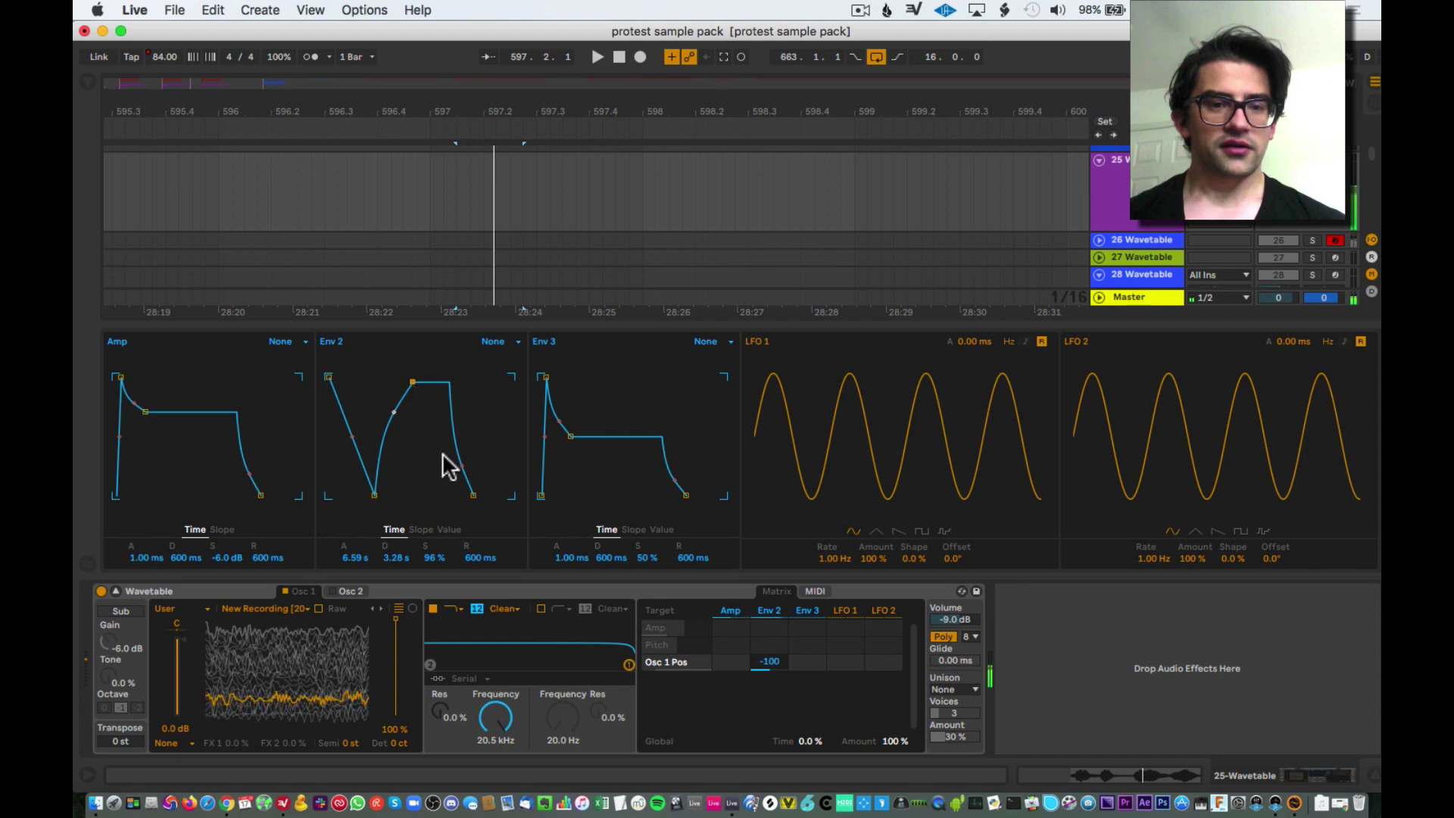
left_click_drag(414, 384, 410, 420)
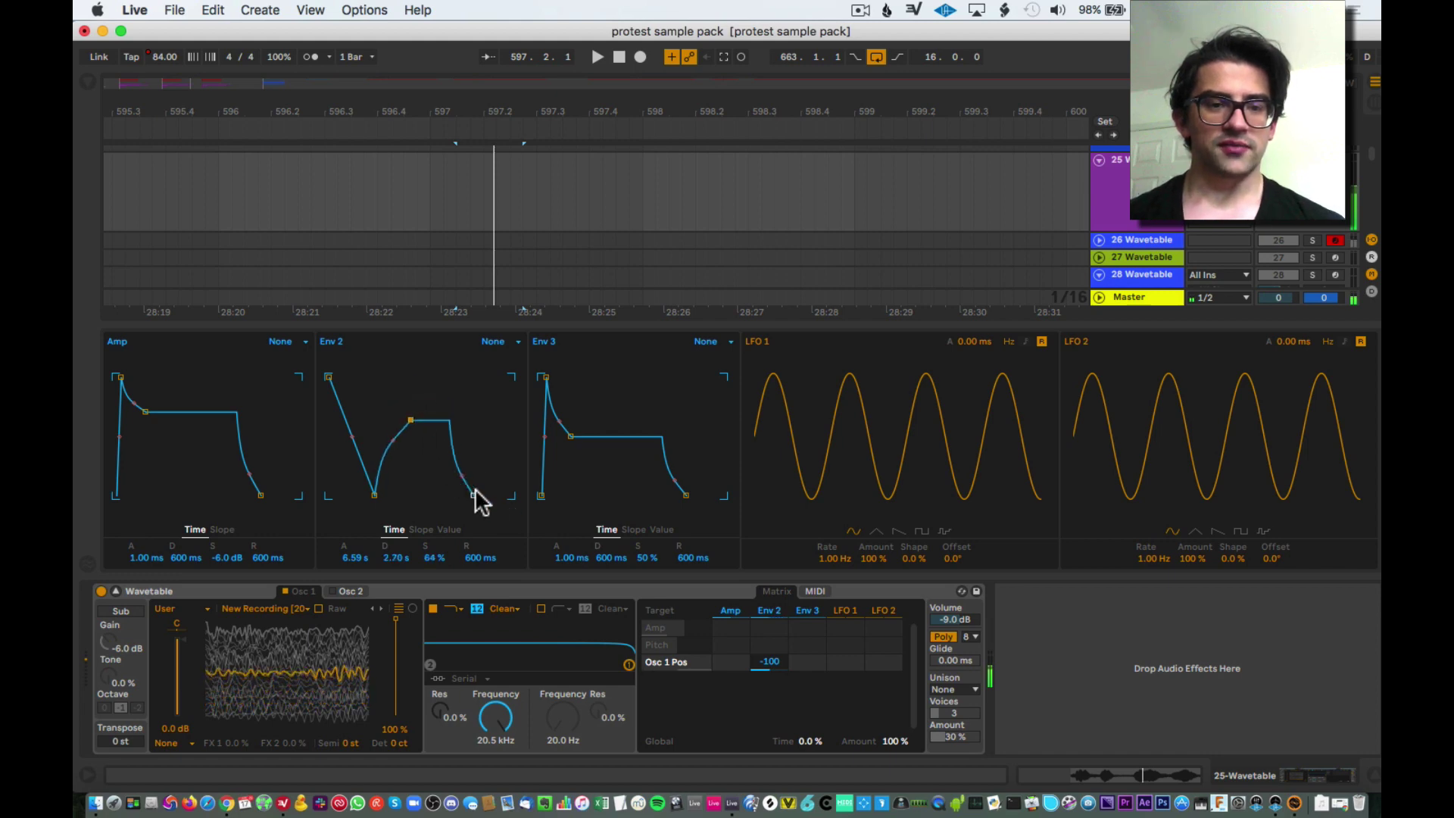
left_click_drag(473, 496, 450, 496)
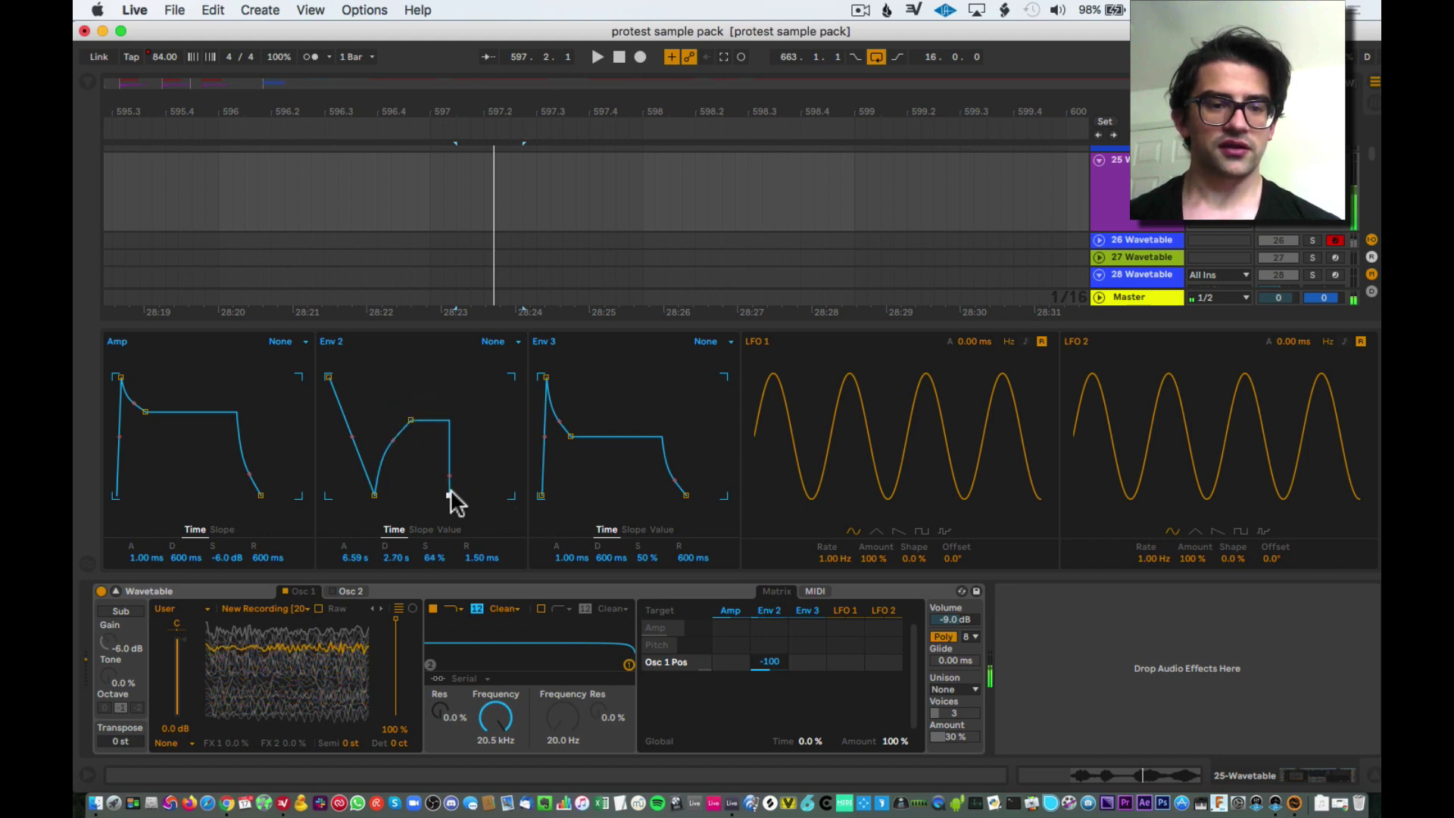
key("z")
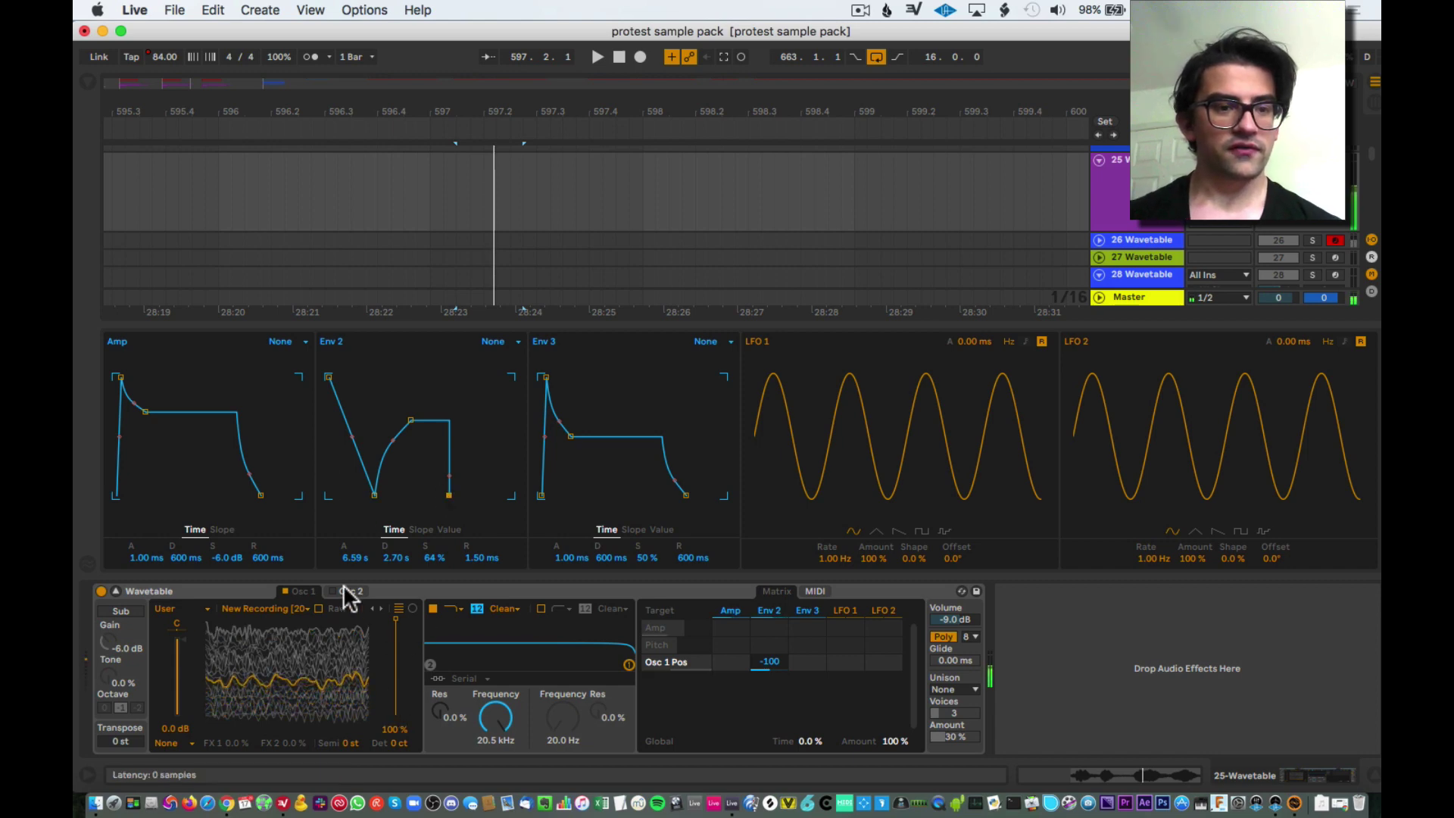
mouse_move(328, 377)
left_mouse_down()
mouse_move(329, 455)
mouse_move(328, 376)
left_mouse_up()
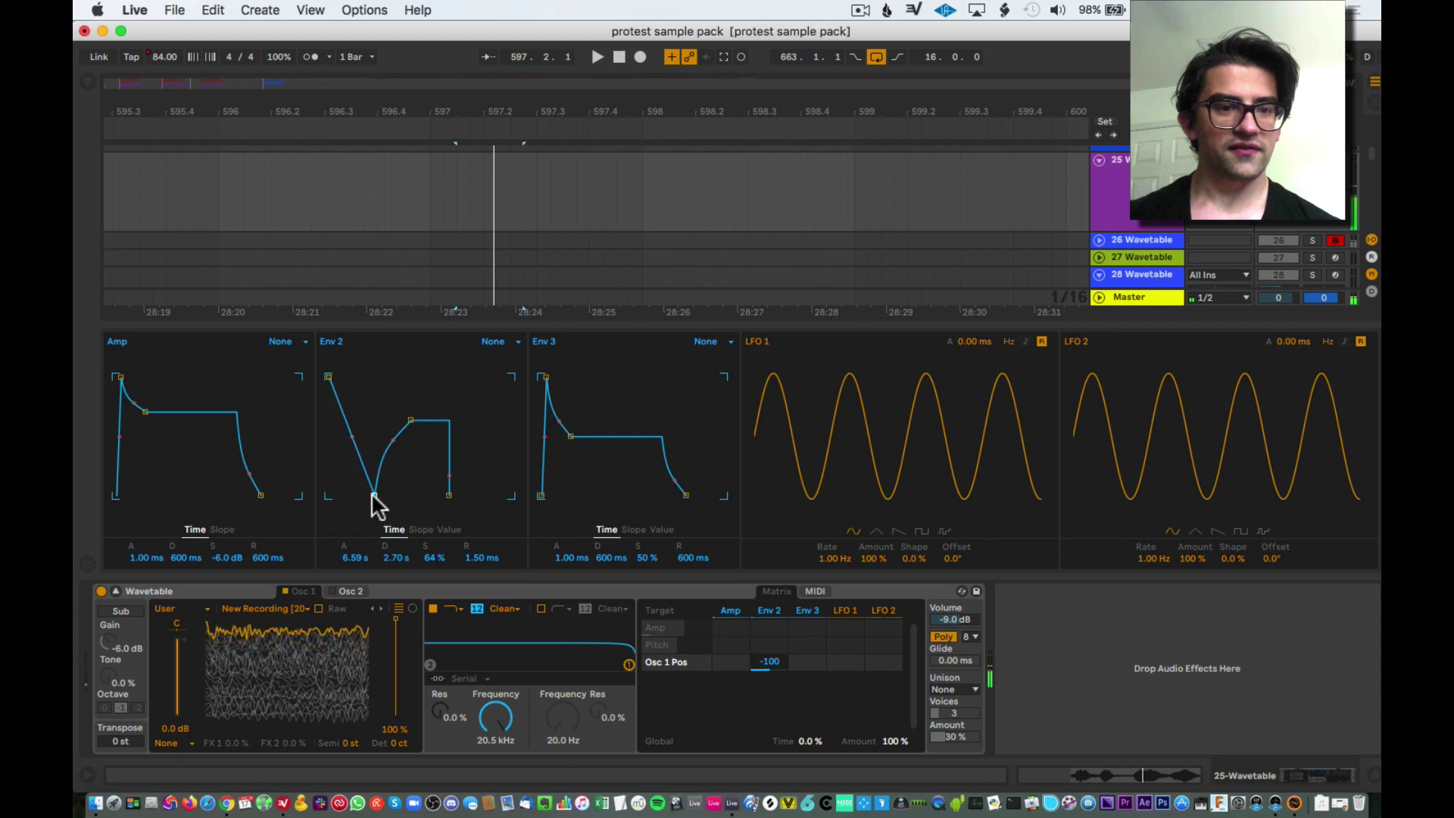
left_click_drag(374, 495, 358, 492)
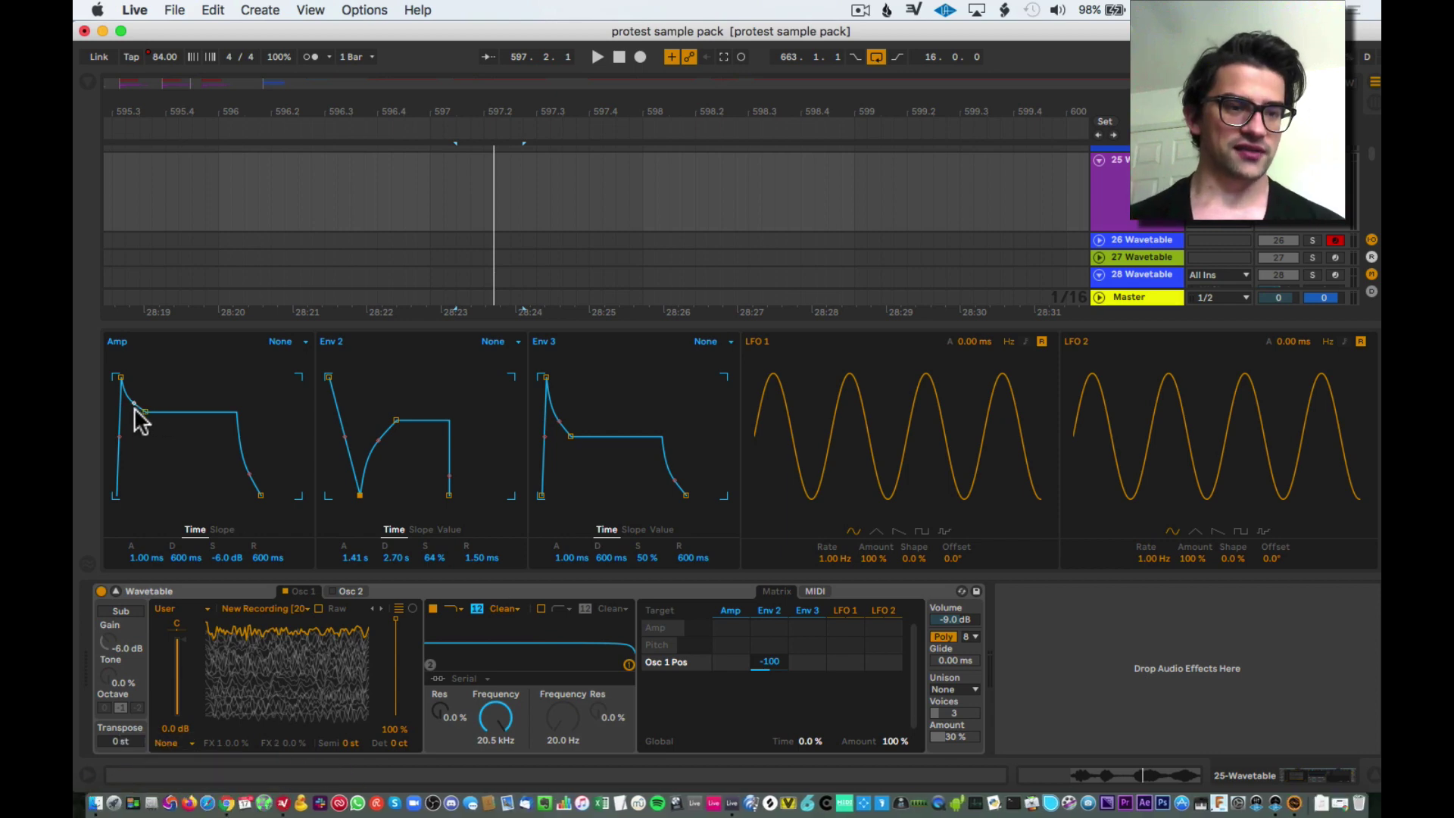
- Set the Amp envelope's decay to 649 ms and sustain to -inf dB, and lower the computer keyboard octave to C1–D2
left_click_drag(145, 411, 147, 495)
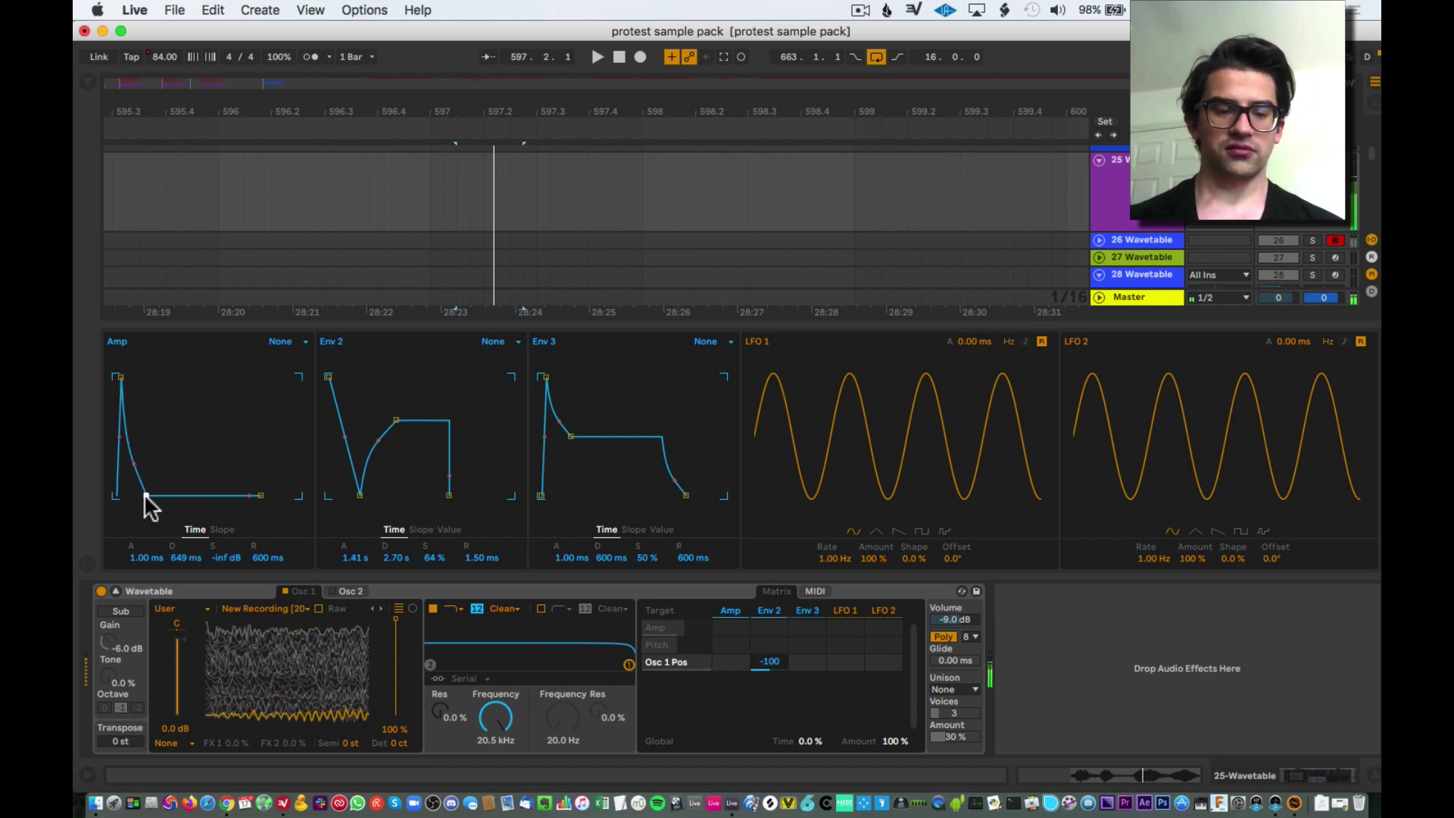
key("z")
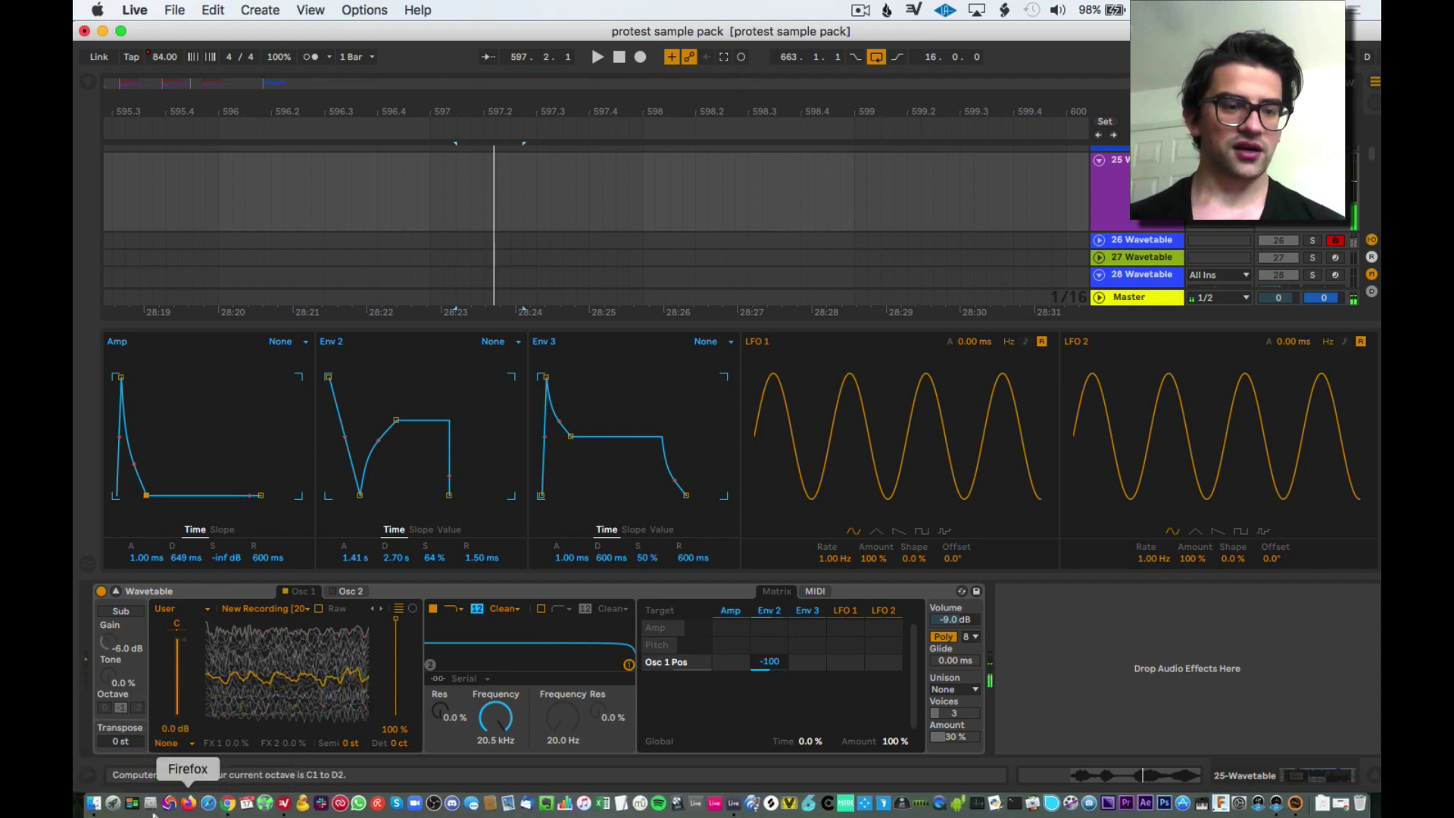
- Try the Classic effect mode with pulse width on Osc 1 and switch its effect mode to Modern
left_click(188, 746)
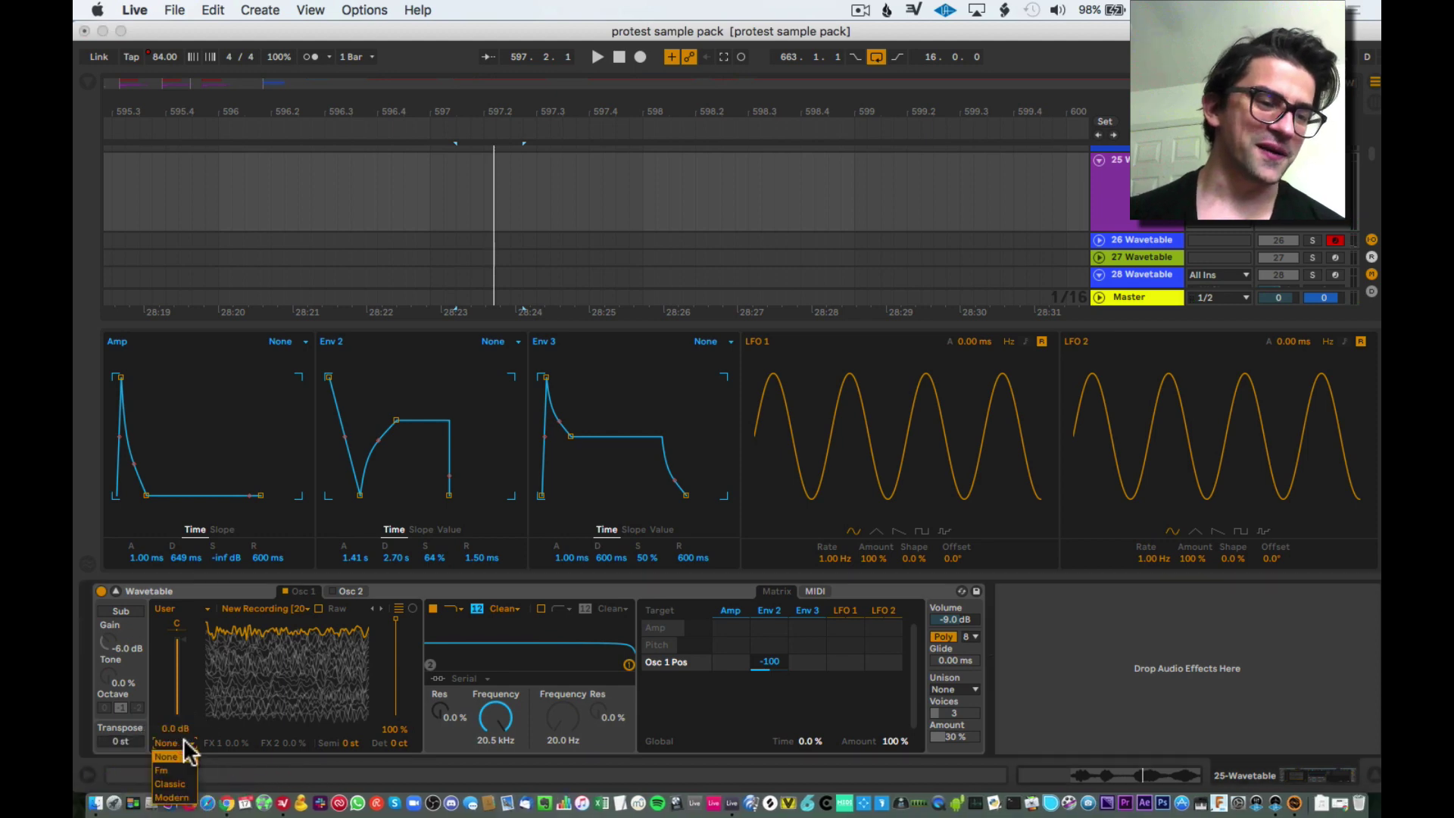
left_click(186, 784)
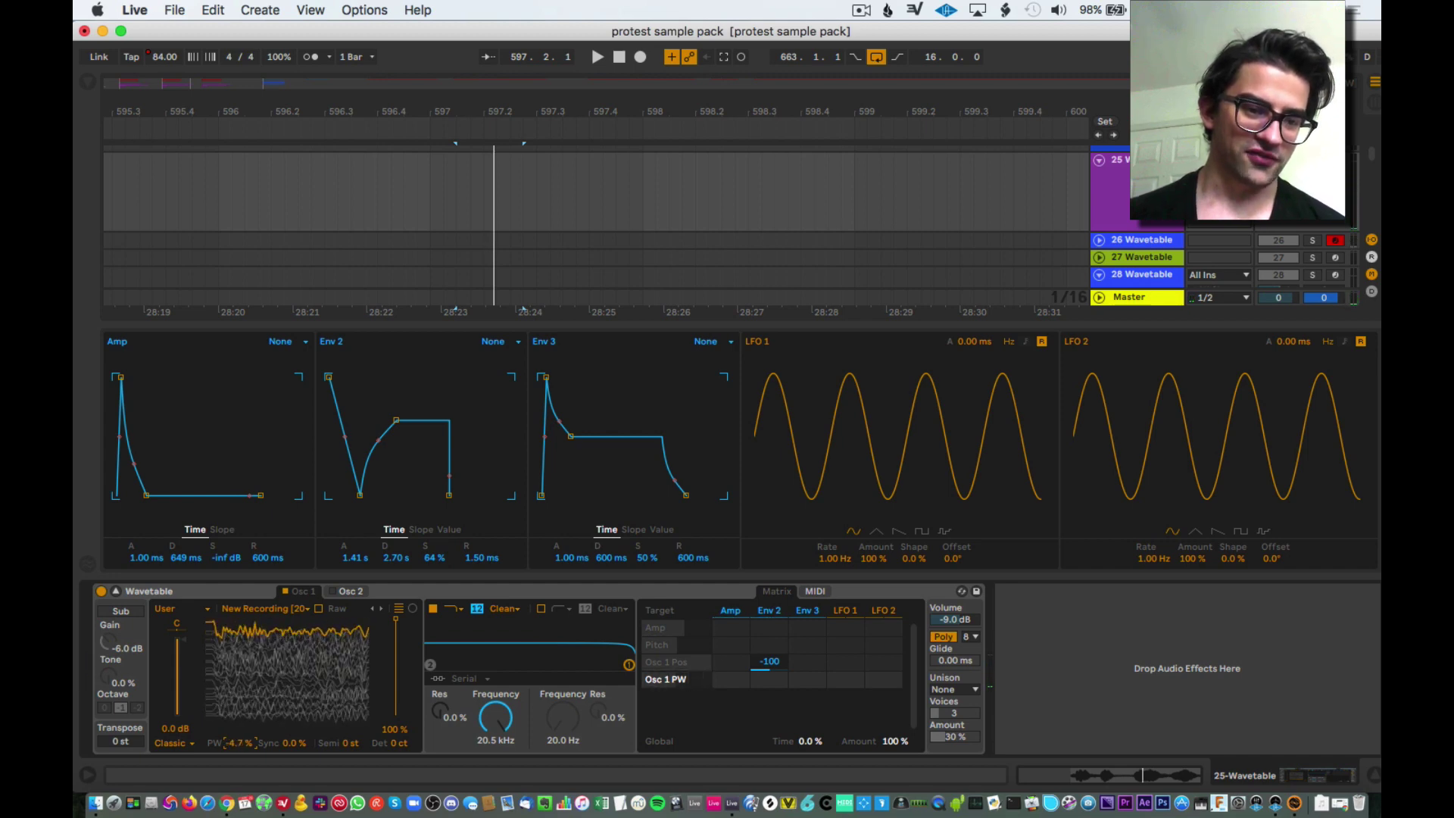
left_click(173, 743)
left_click(176, 796)
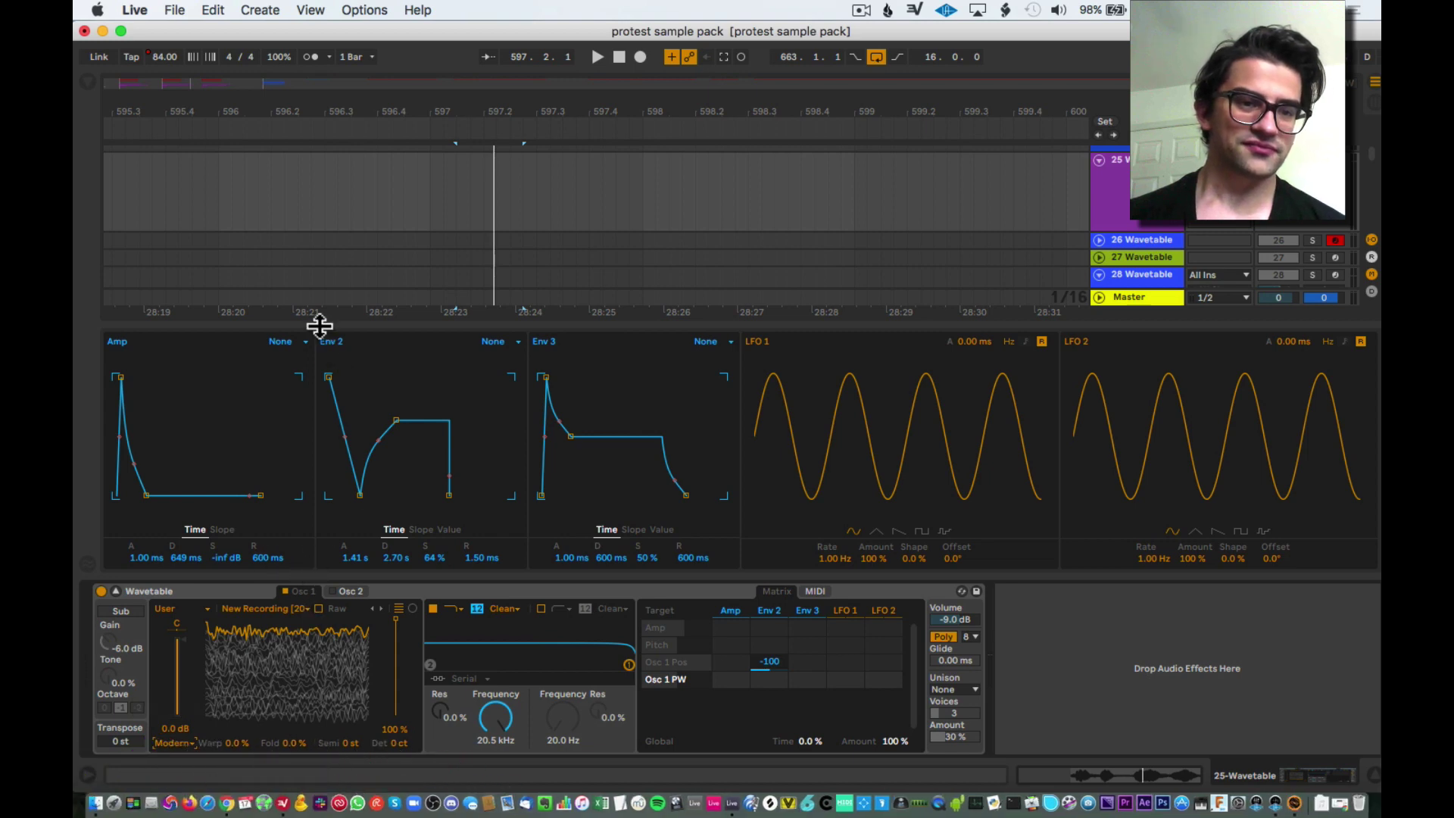
- Enlarge the expanded Wavetable view to set the Amp envelope's decay to 884 ms, and select the Filter 1 frequency as a modulation target
left_click_drag(320, 325, 308, 185)
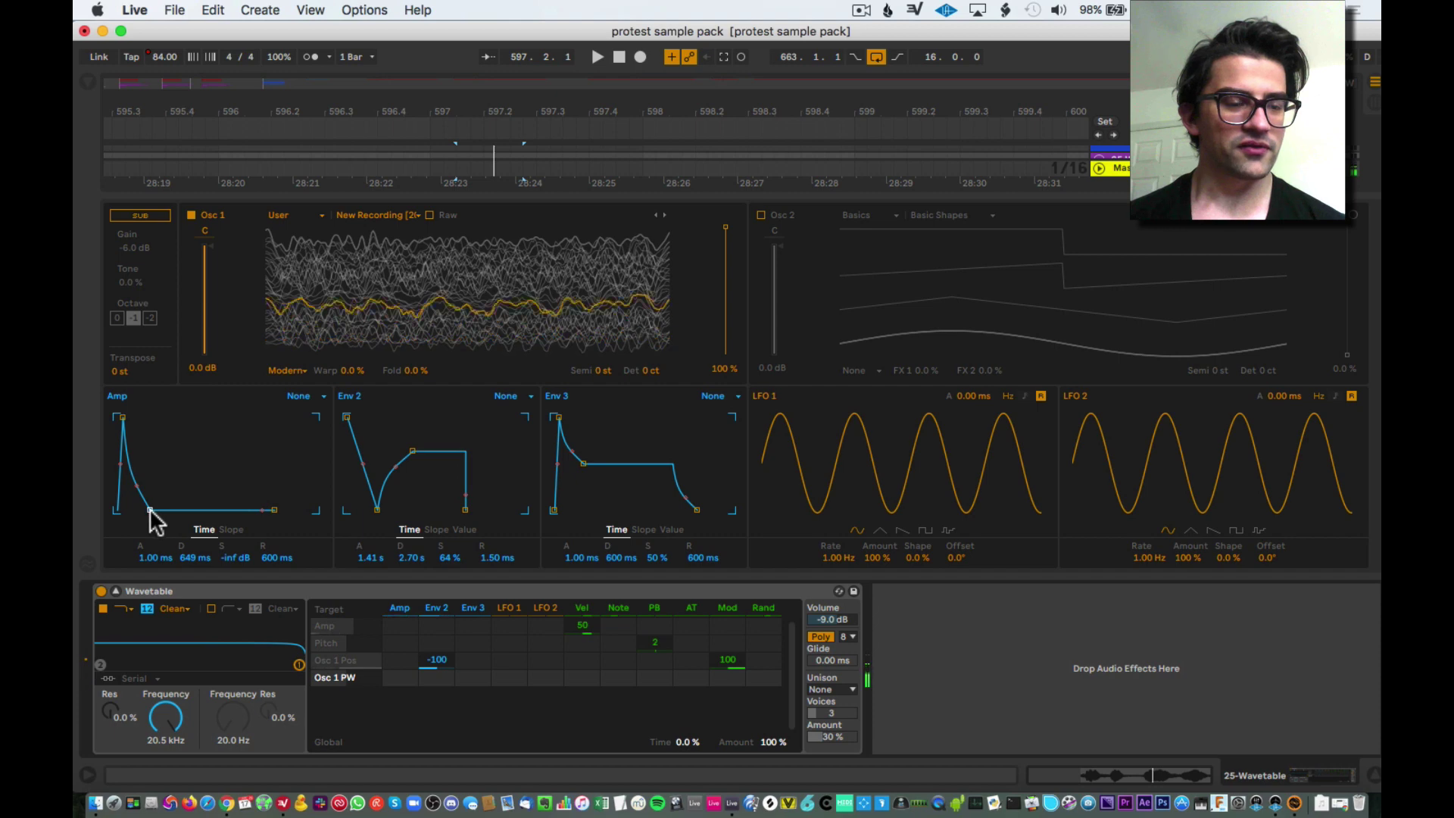
left_click_drag(149, 510, 226, 501)
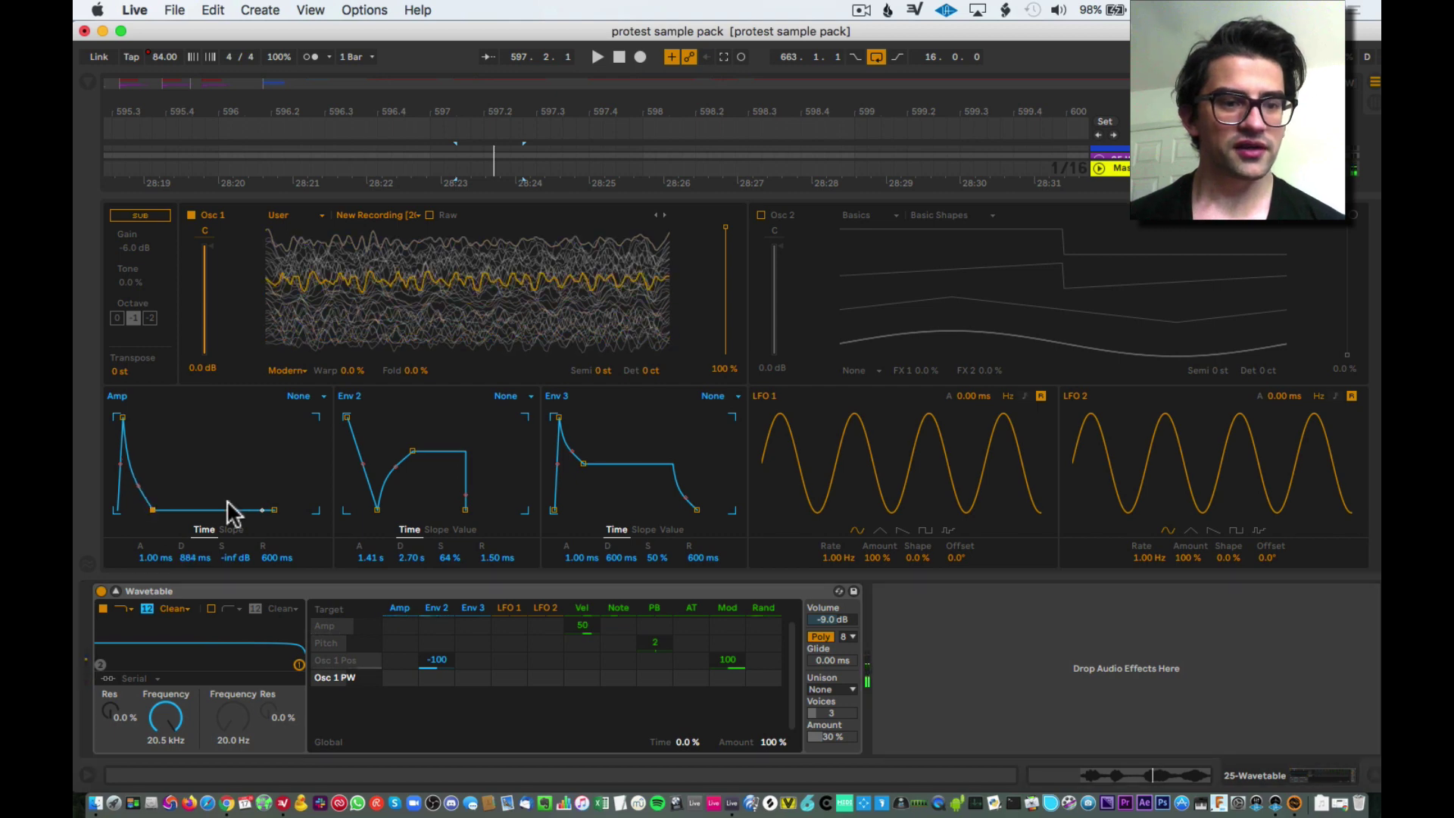
left_click(161, 716)
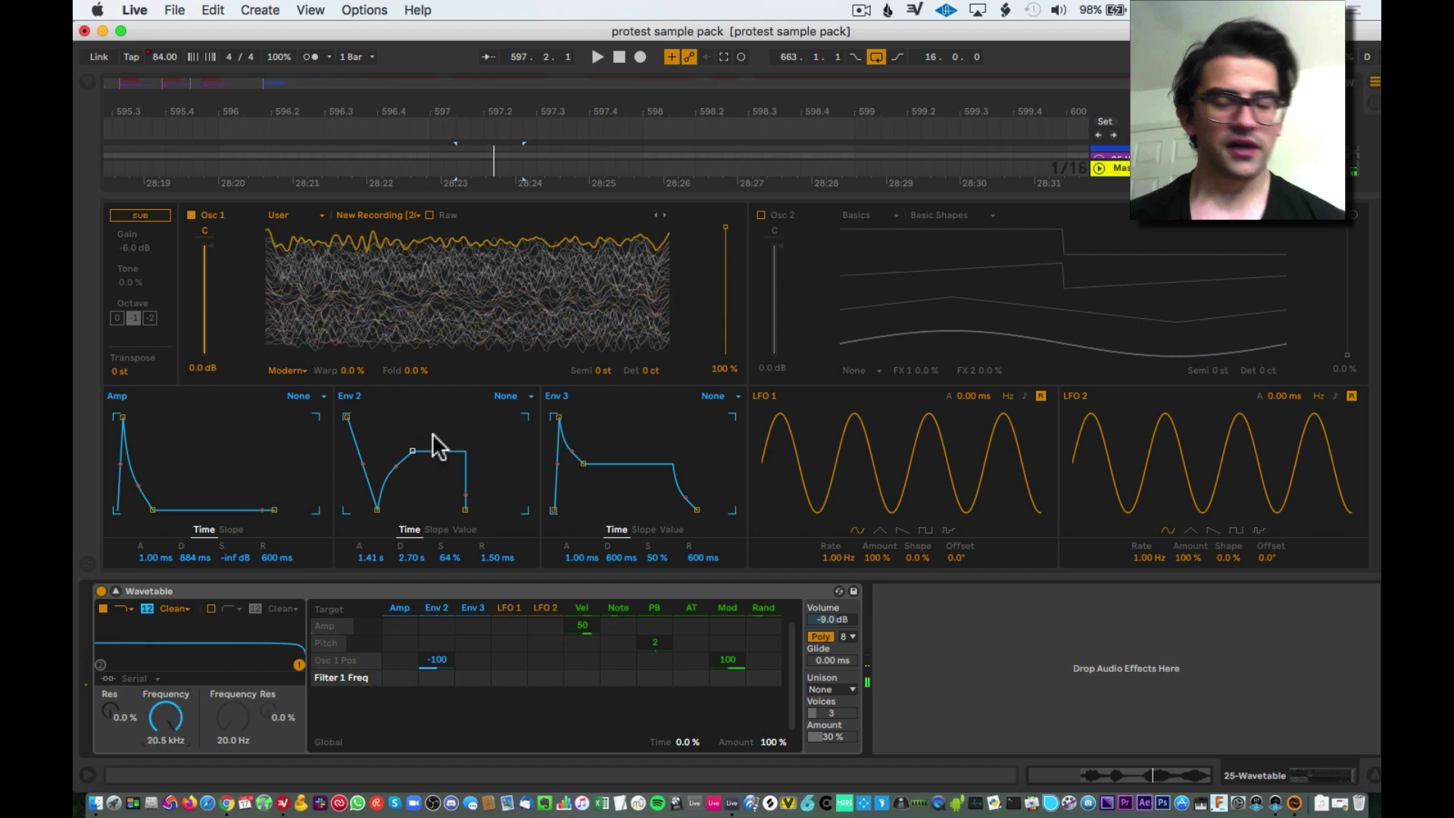